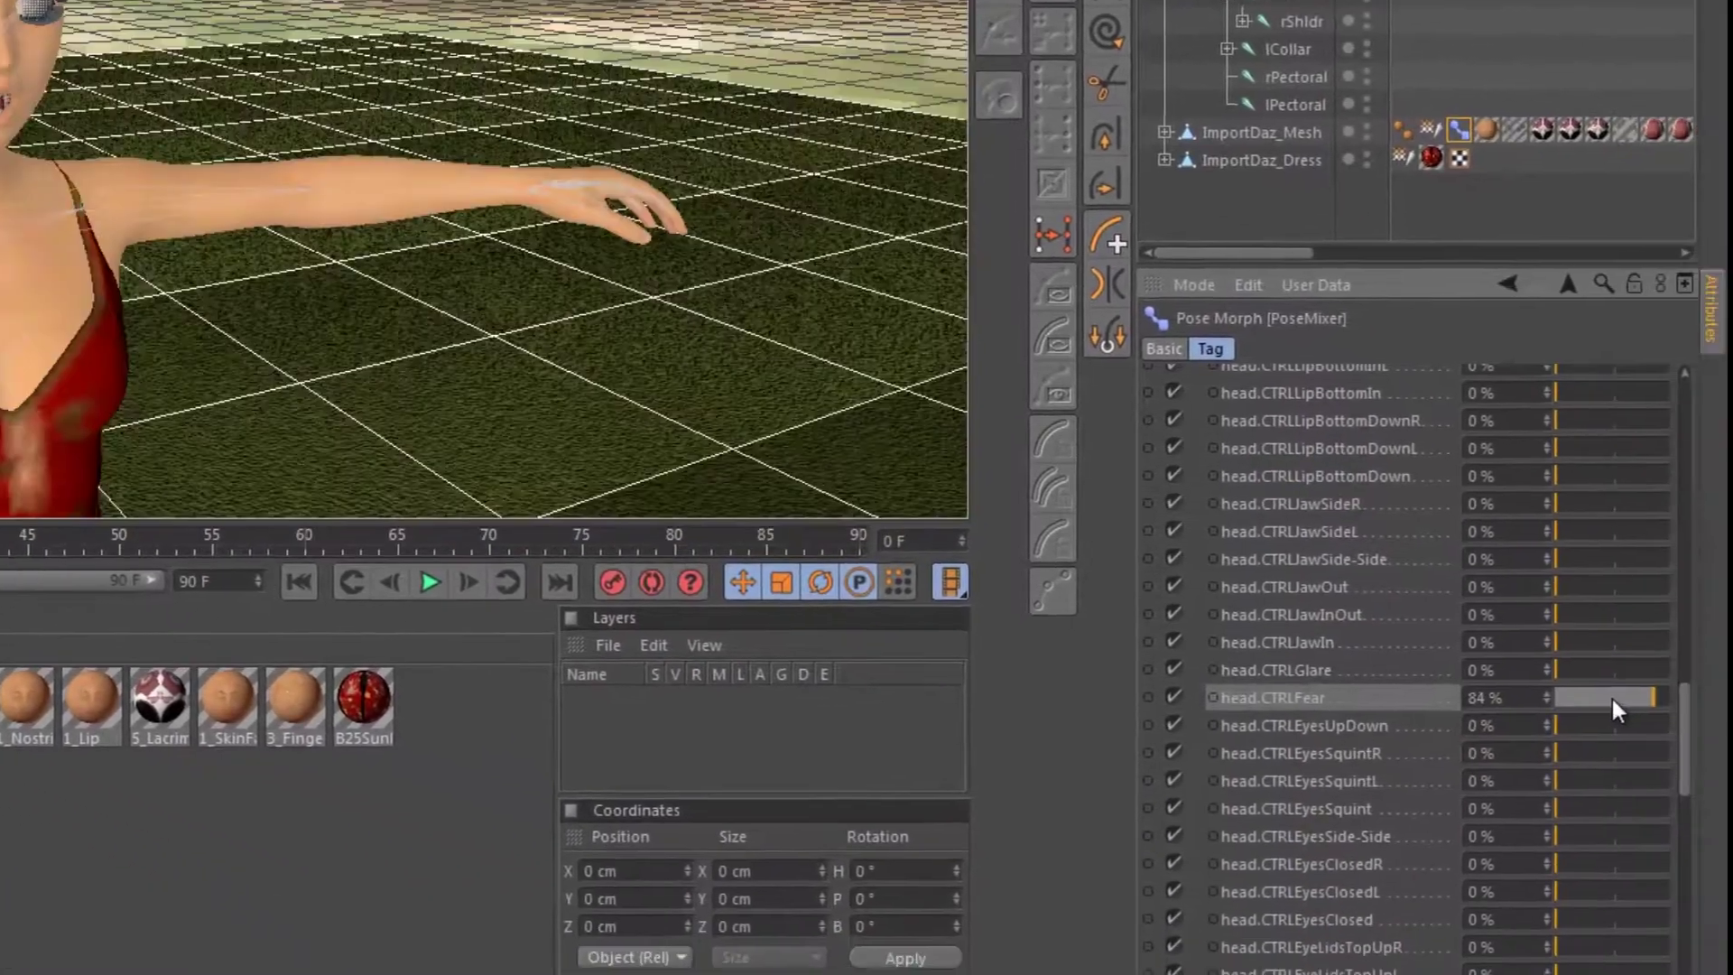
Reset head.CTRLFear to 0% and adjust the head.CTRLGlare slider in the PoseMixer tag
drag(1611, 695, 1548, 694)
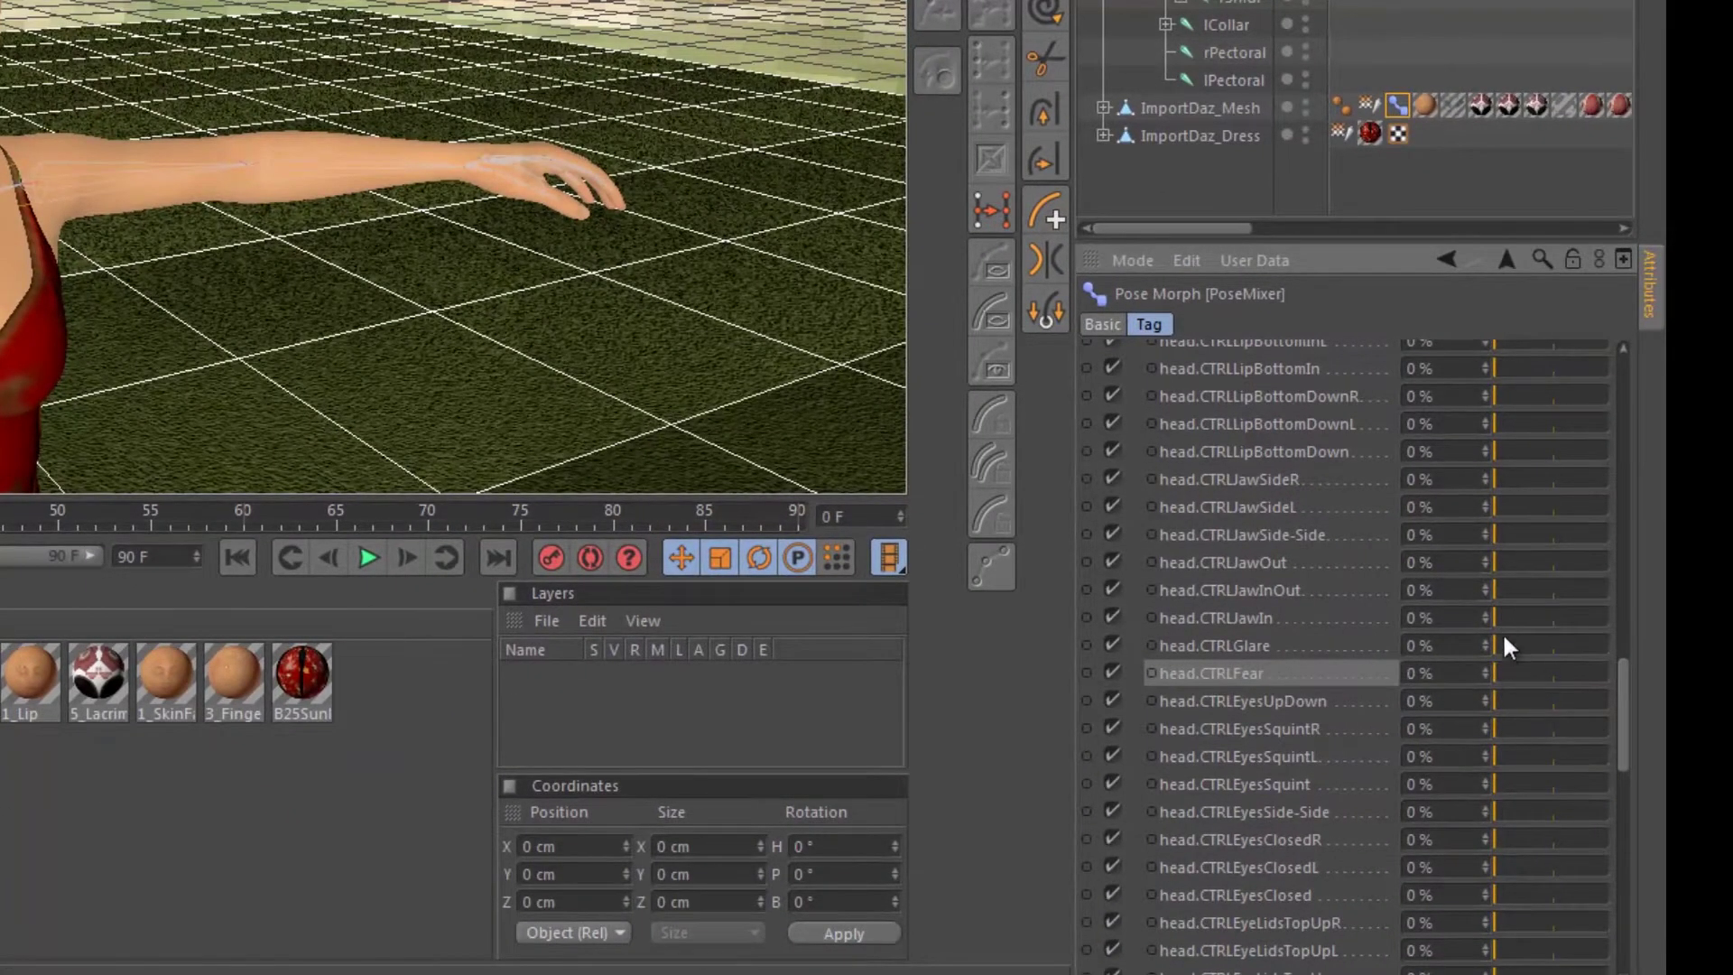
drag(1509, 646, 1596, 644)
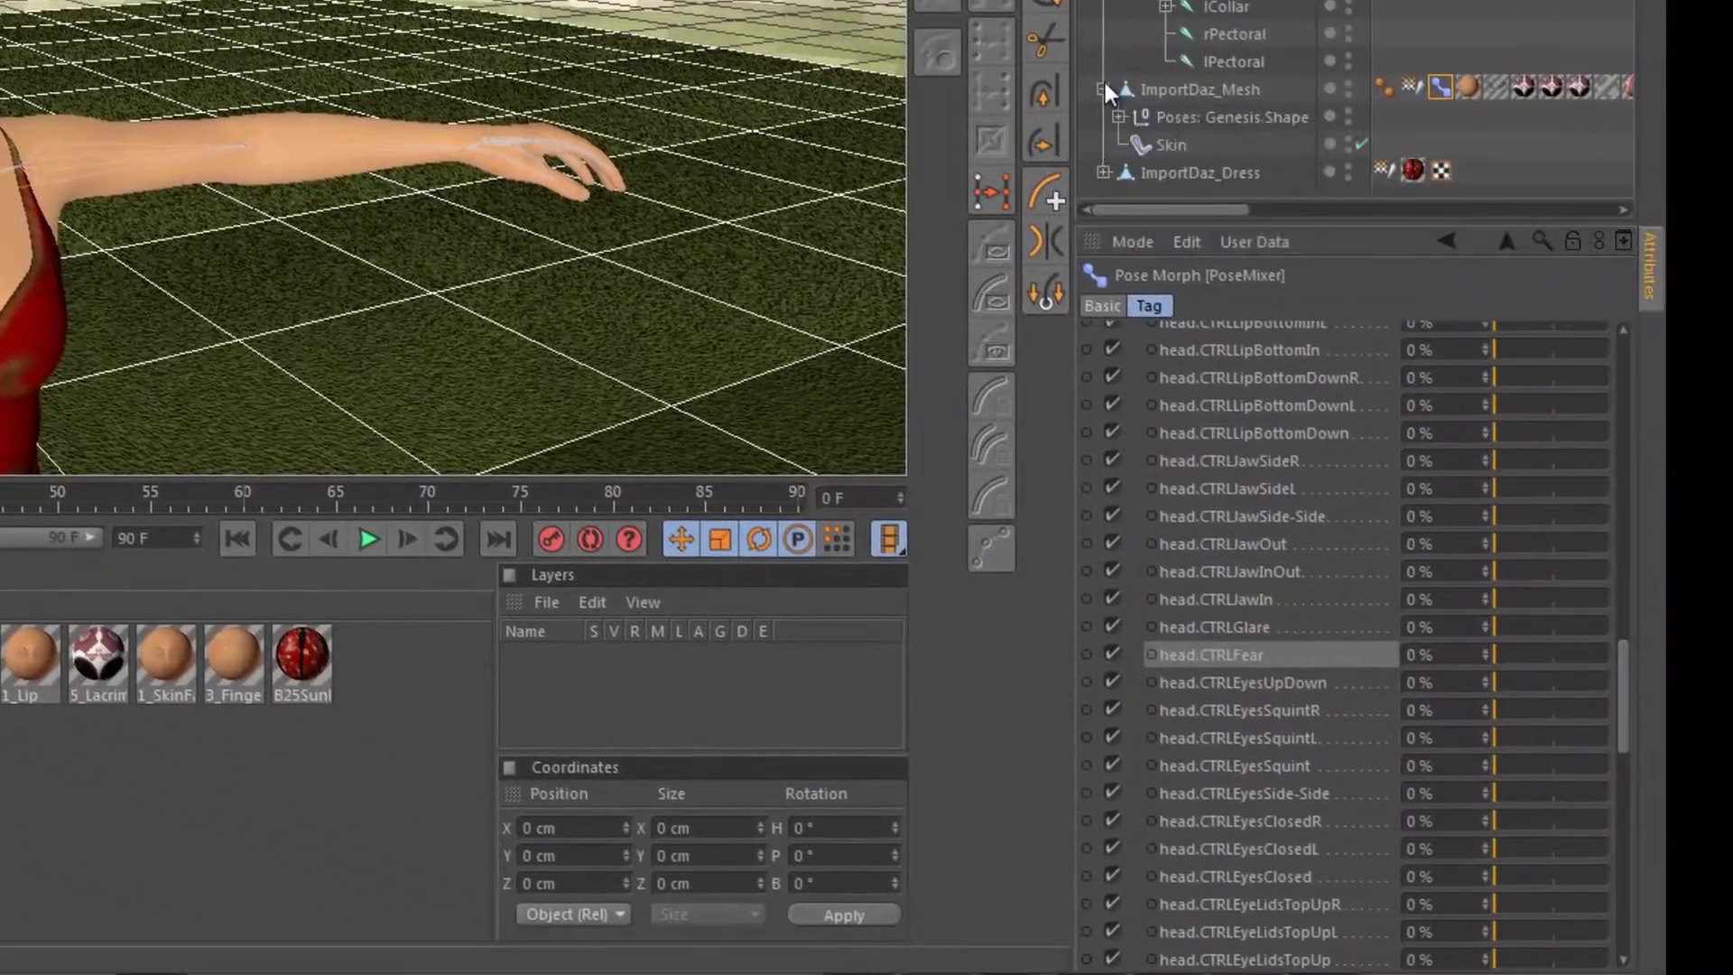
Expand Poses: Genesis.Shape and toggle the ImportDaz_Mesh figure's viewport visibility off and on
click(1173, 115)
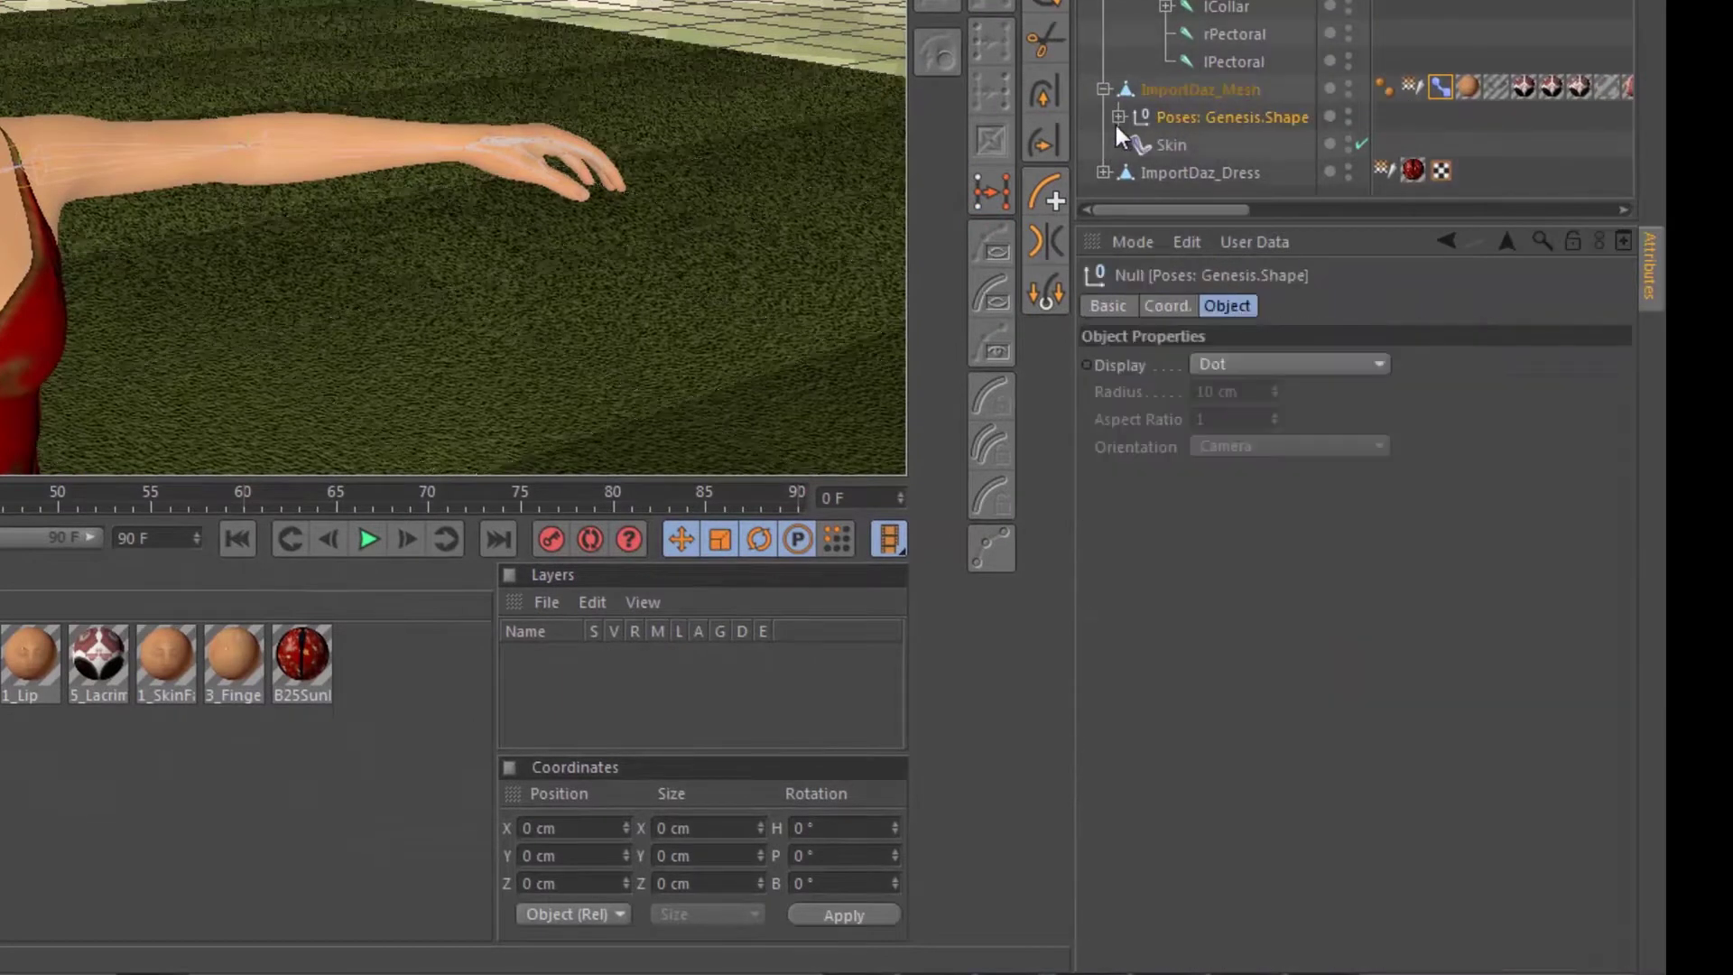
click(1117, 117)
scroll(1214, 163, down, 3)
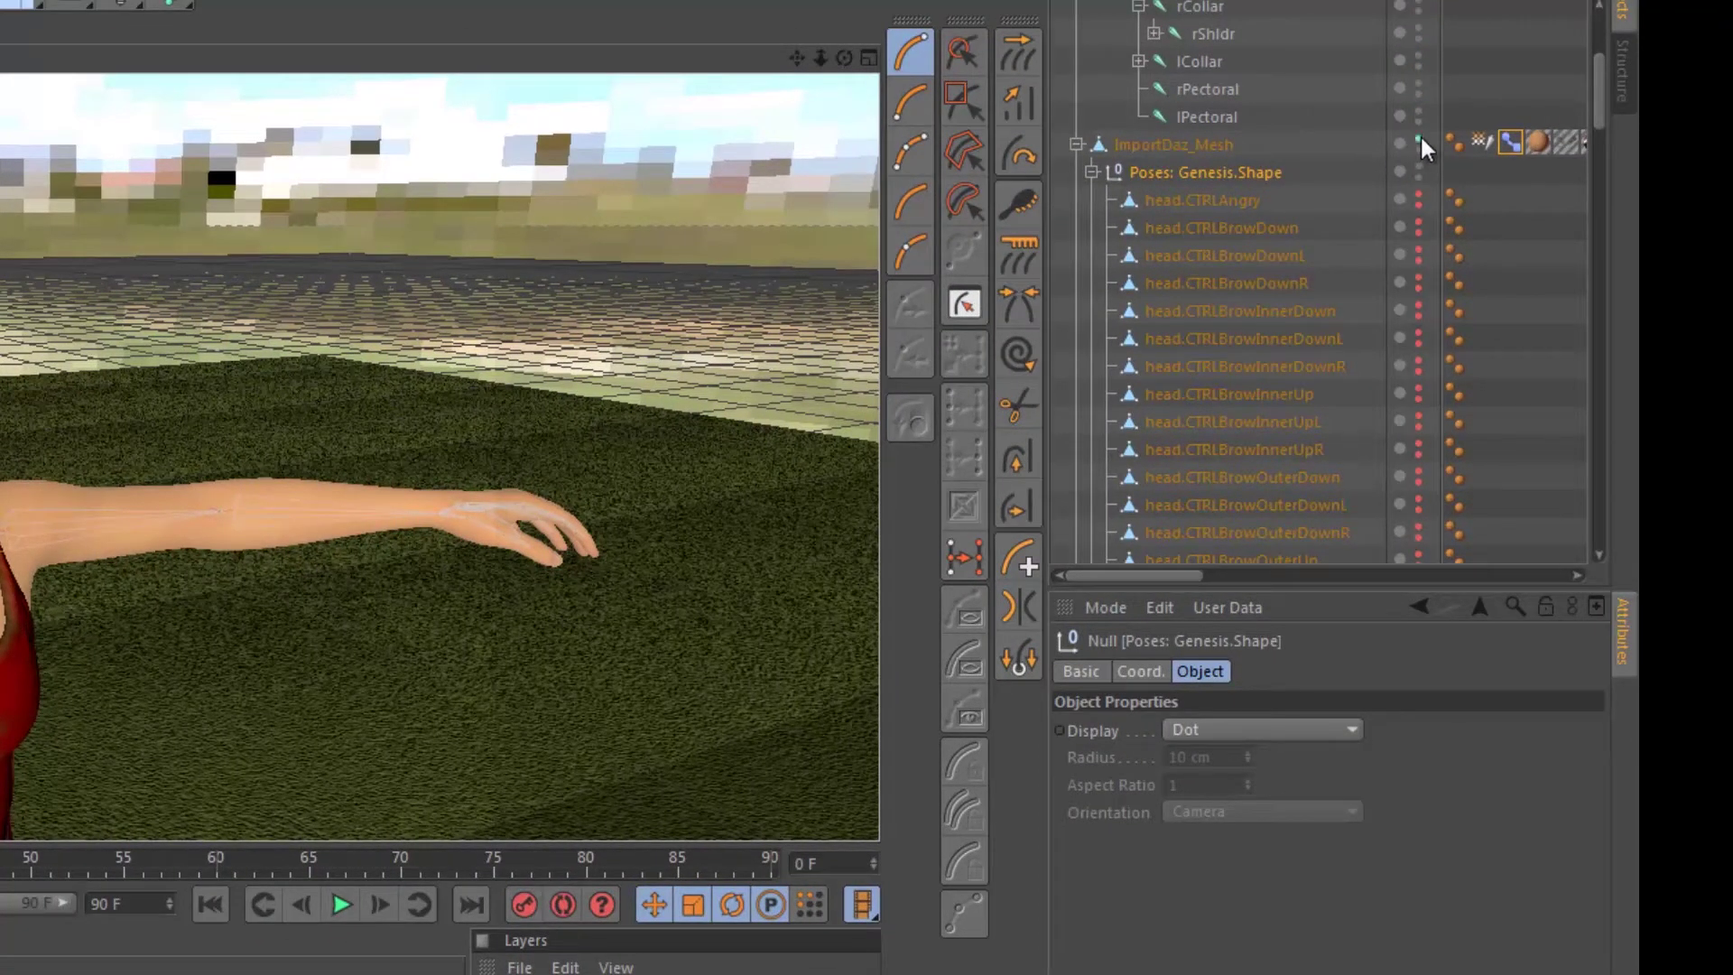
click(1419, 140)
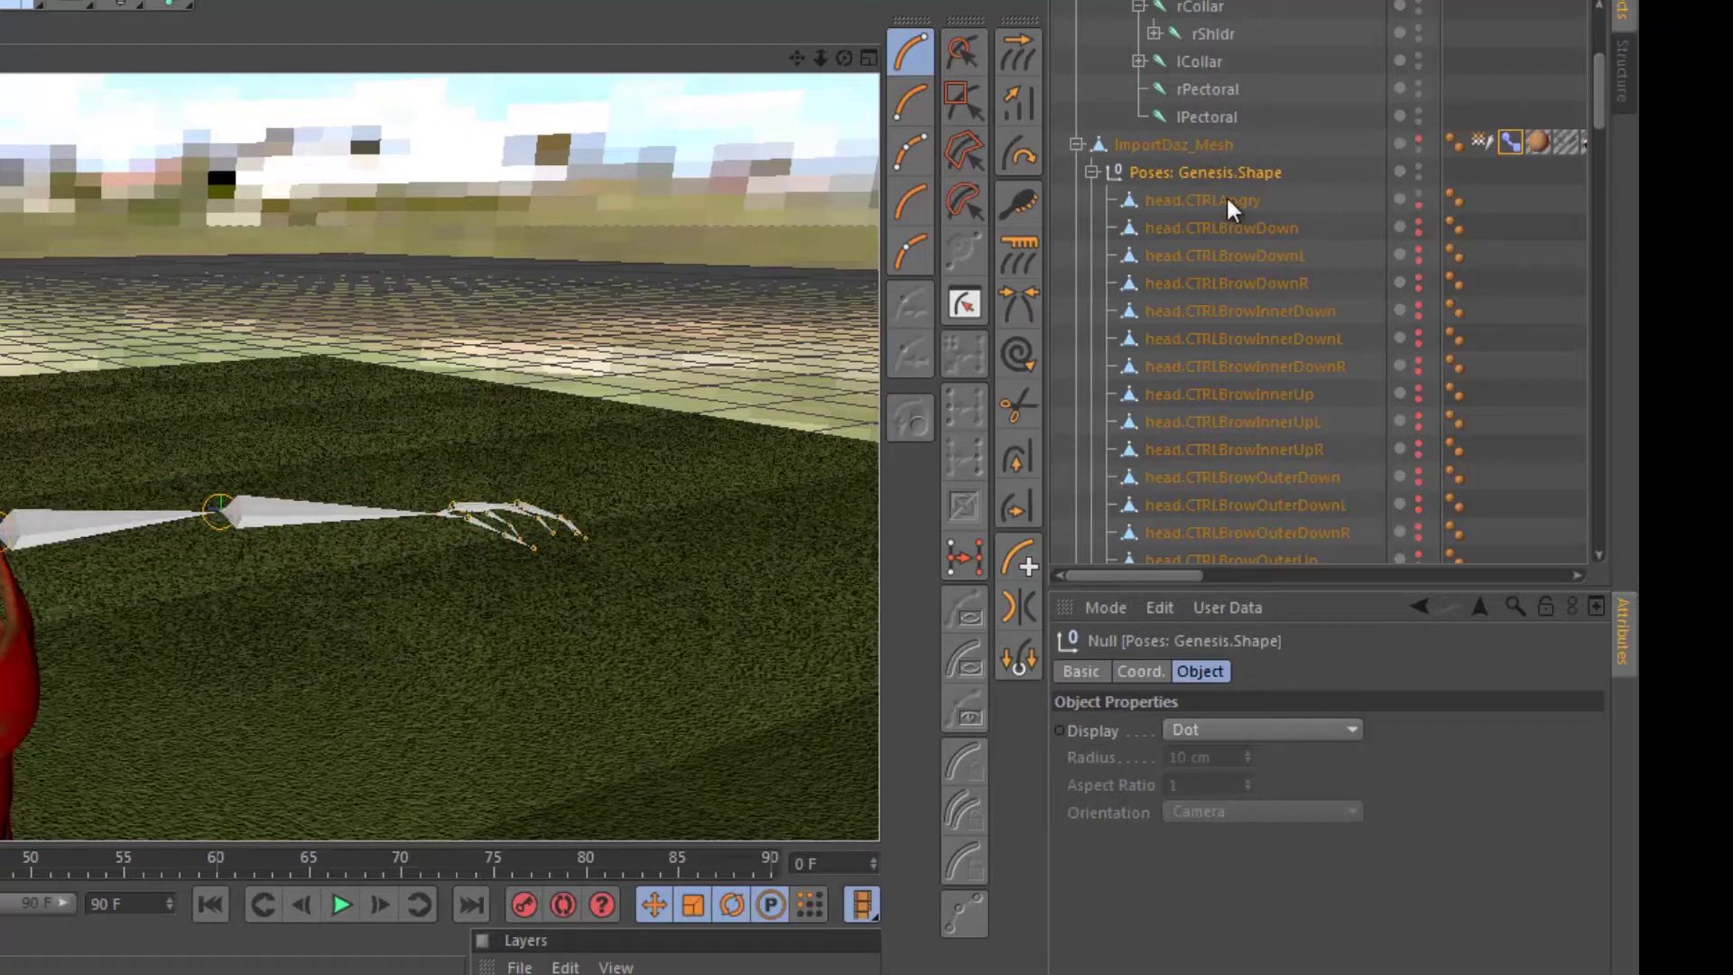
click(1420, 138)
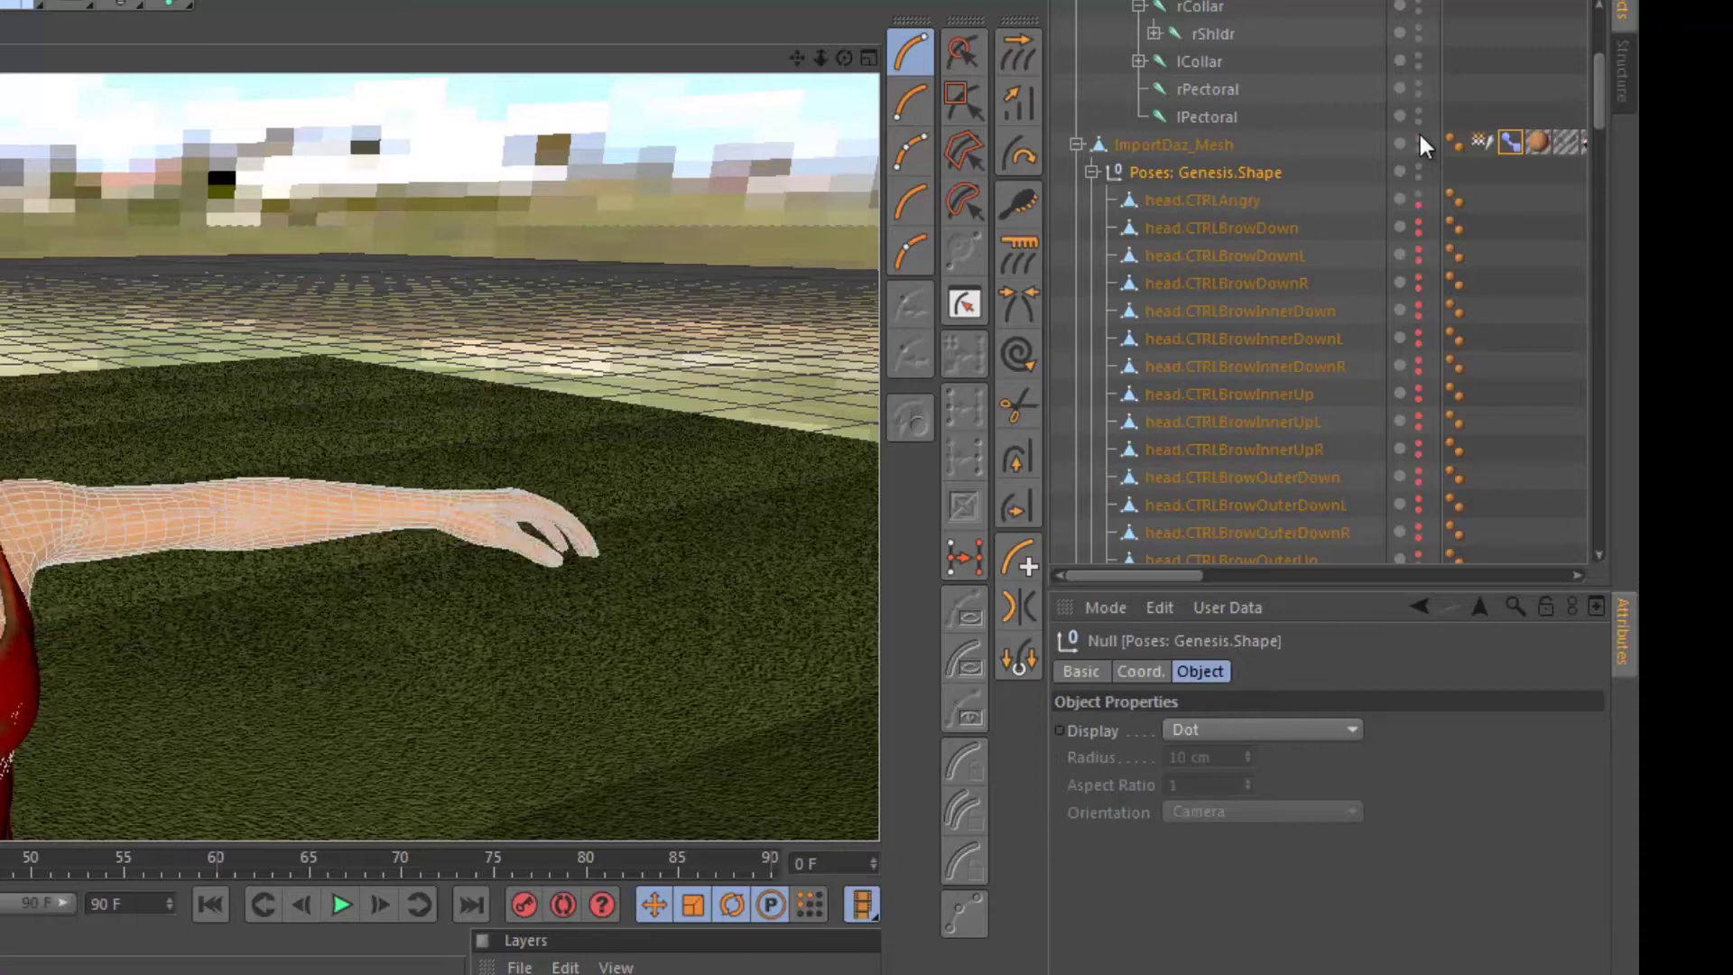
Hide the figure again and drag head.CTRLAngry to the top level of the Object Manager
click(1210, 197)
scroll(1221, 204, up, 3)
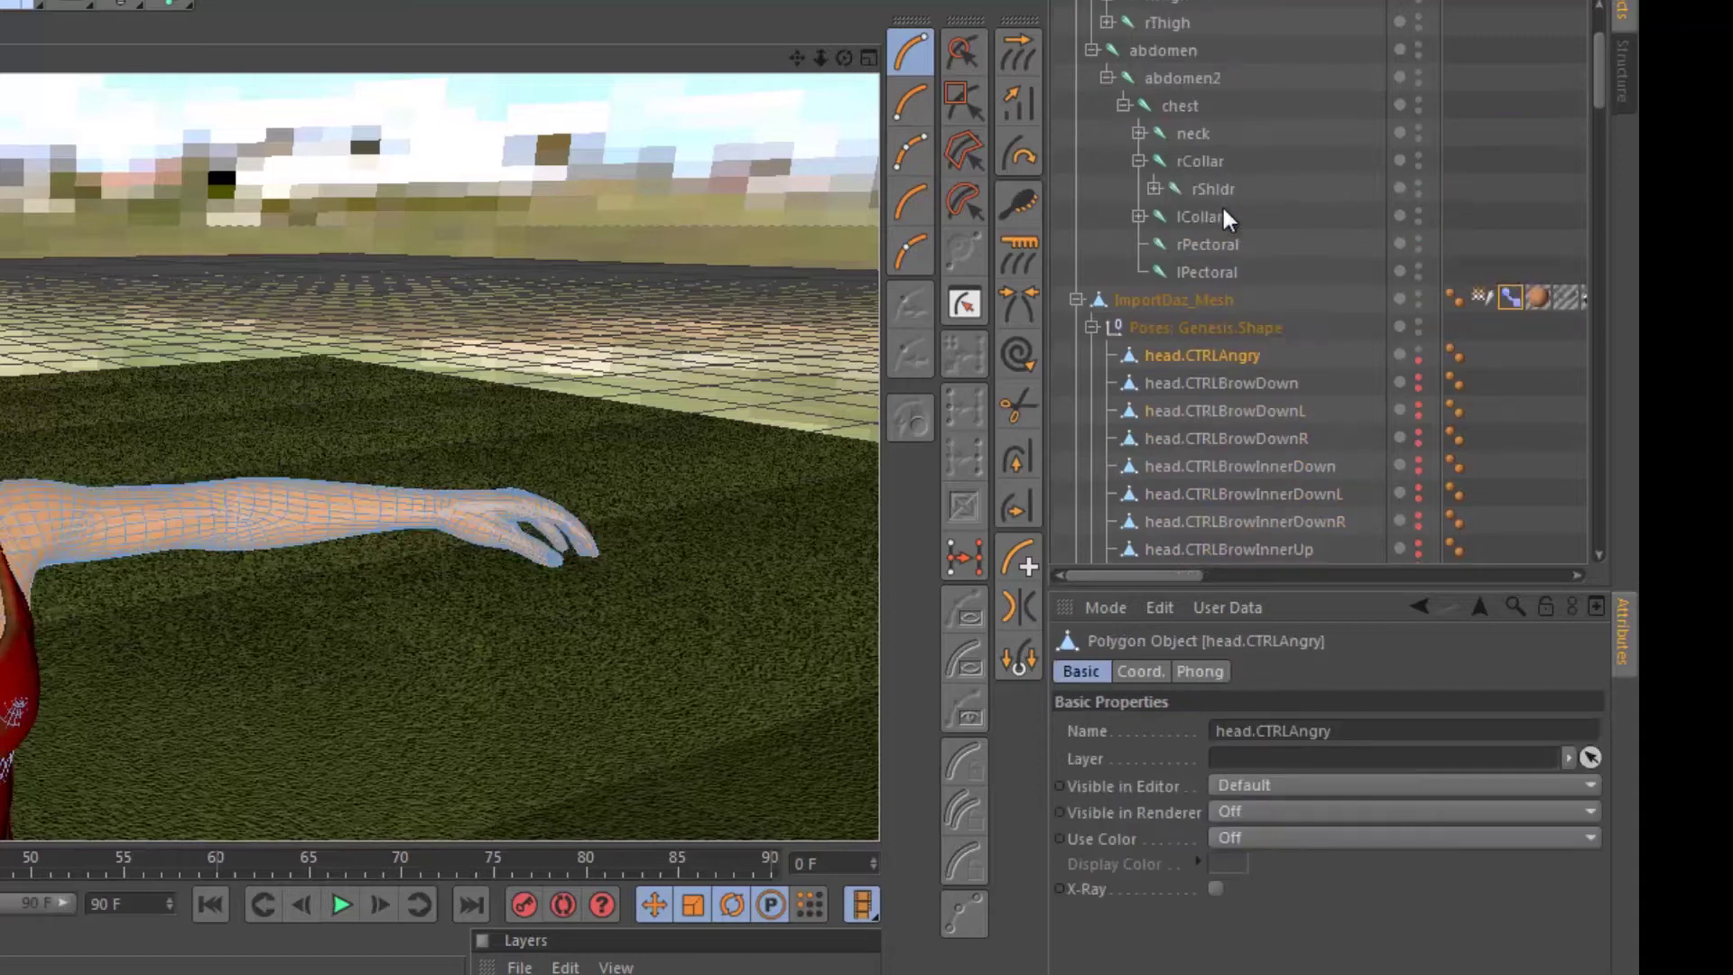
click(1418, 294)
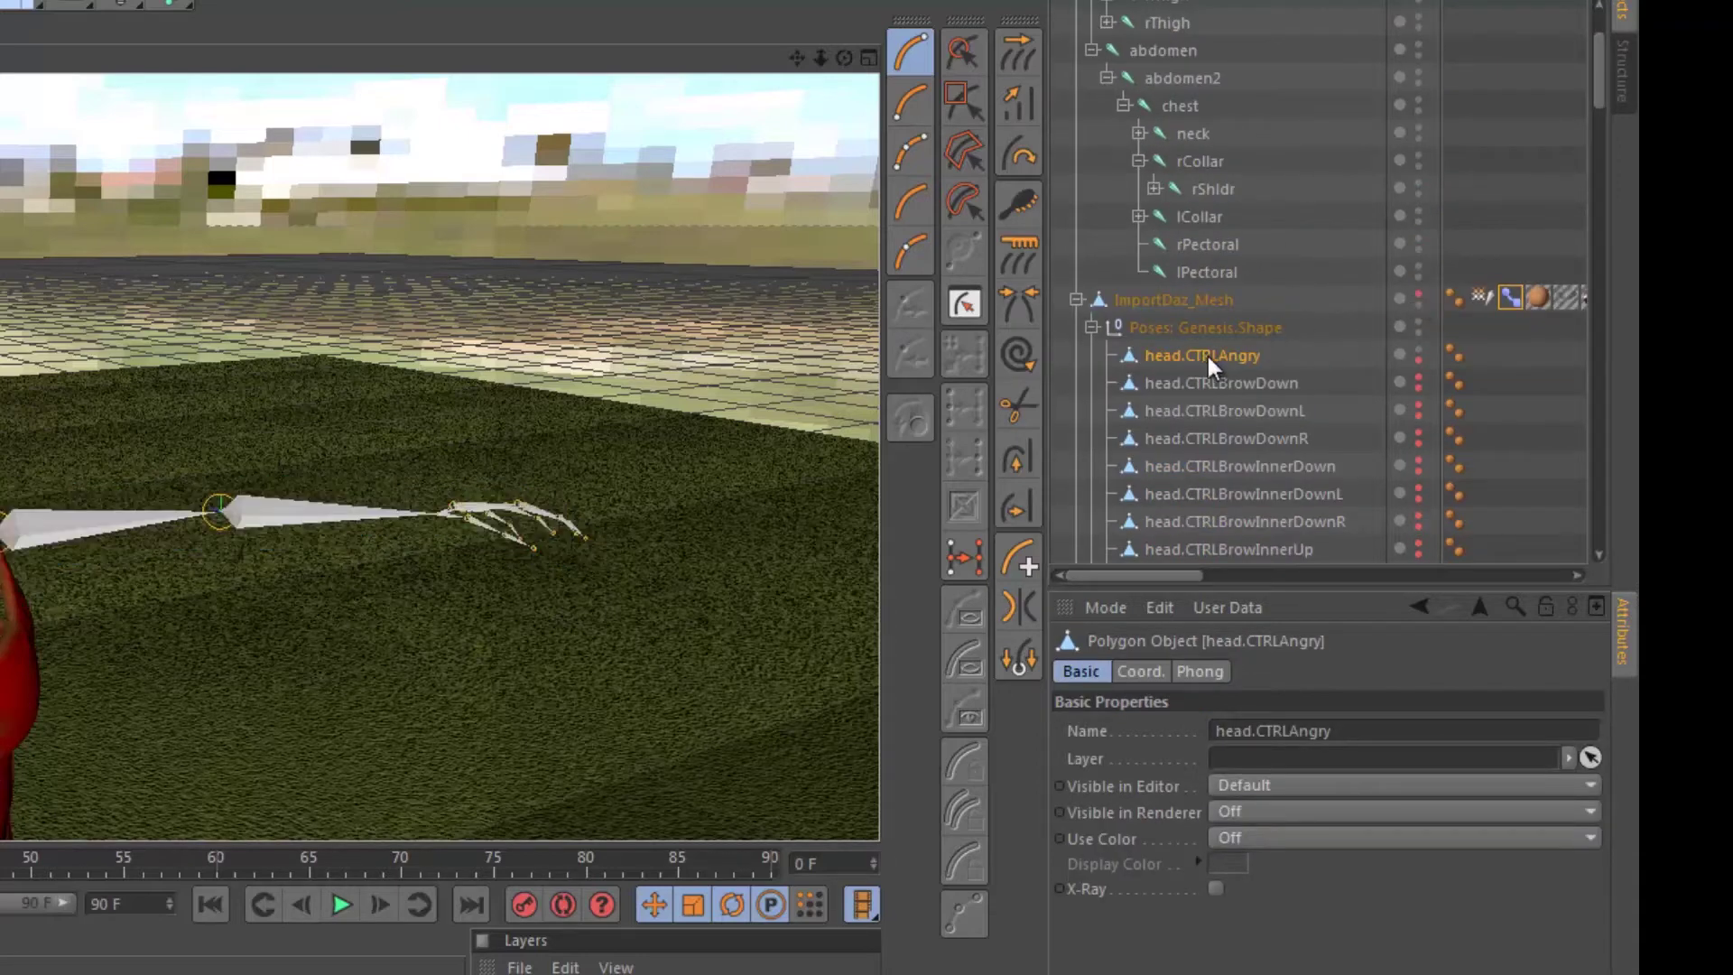
drag(1206, 352, 1141, 11)
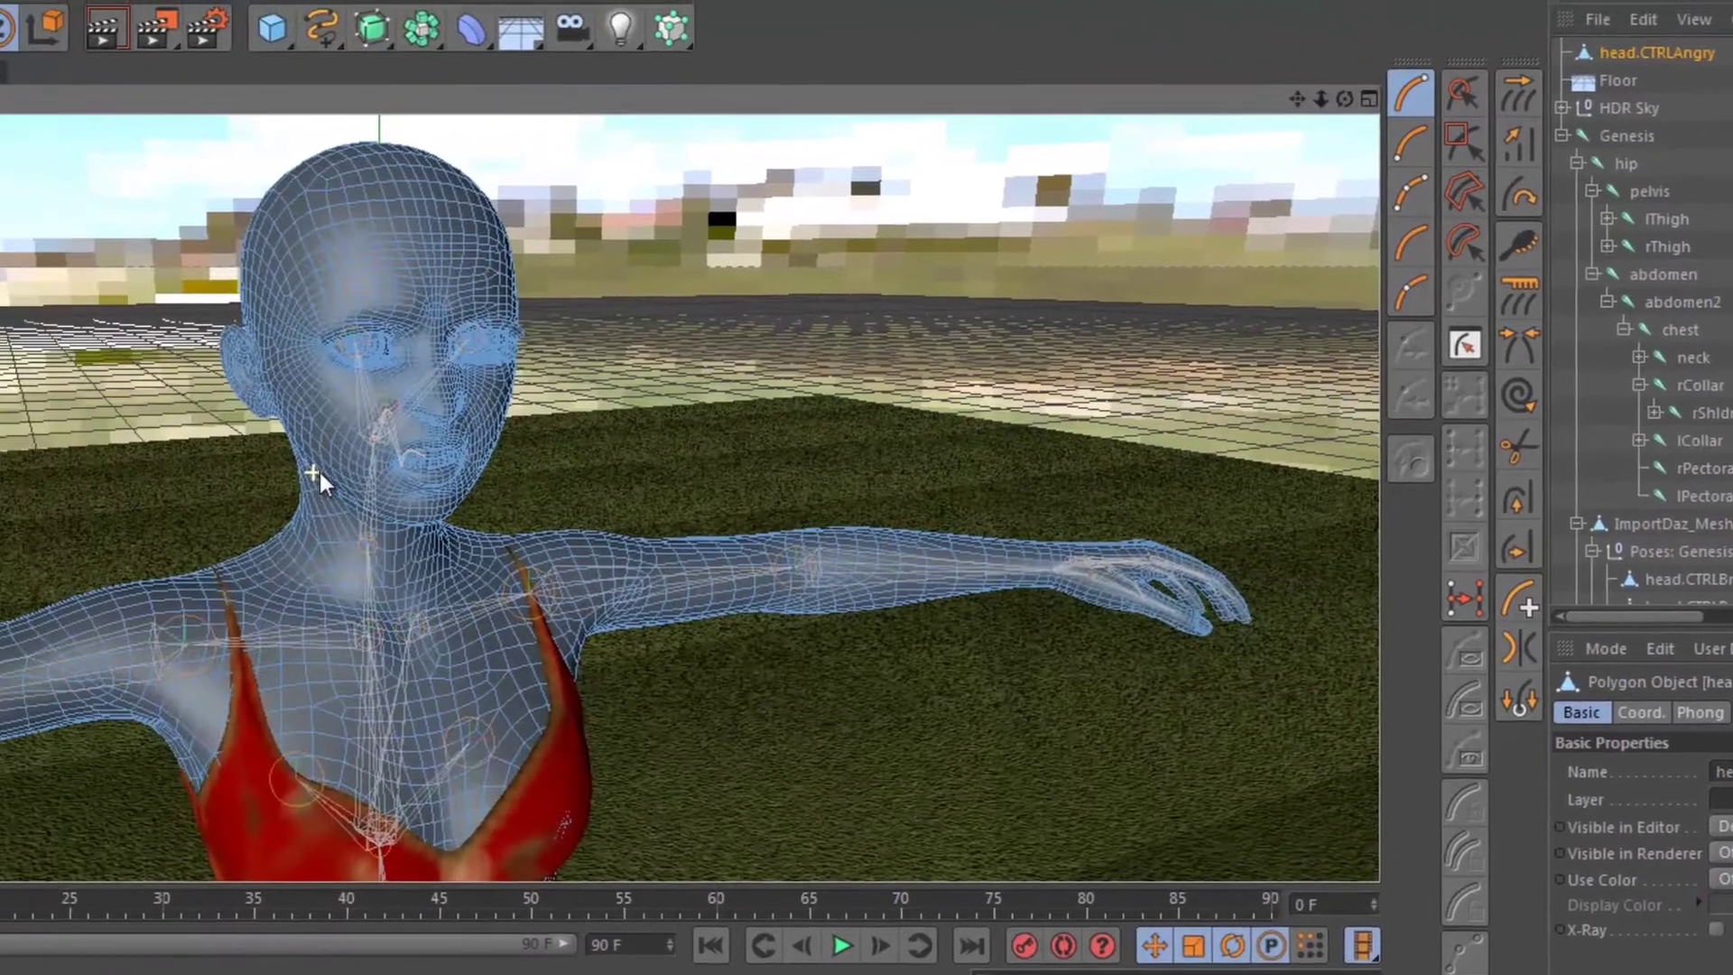
Return head.CTRLAngry under Poses: Genesis.Shape, show ImportDaz_Mesh again, and hide head.CTRLAngry in the viewport
scroll(319, 473, up, 3)
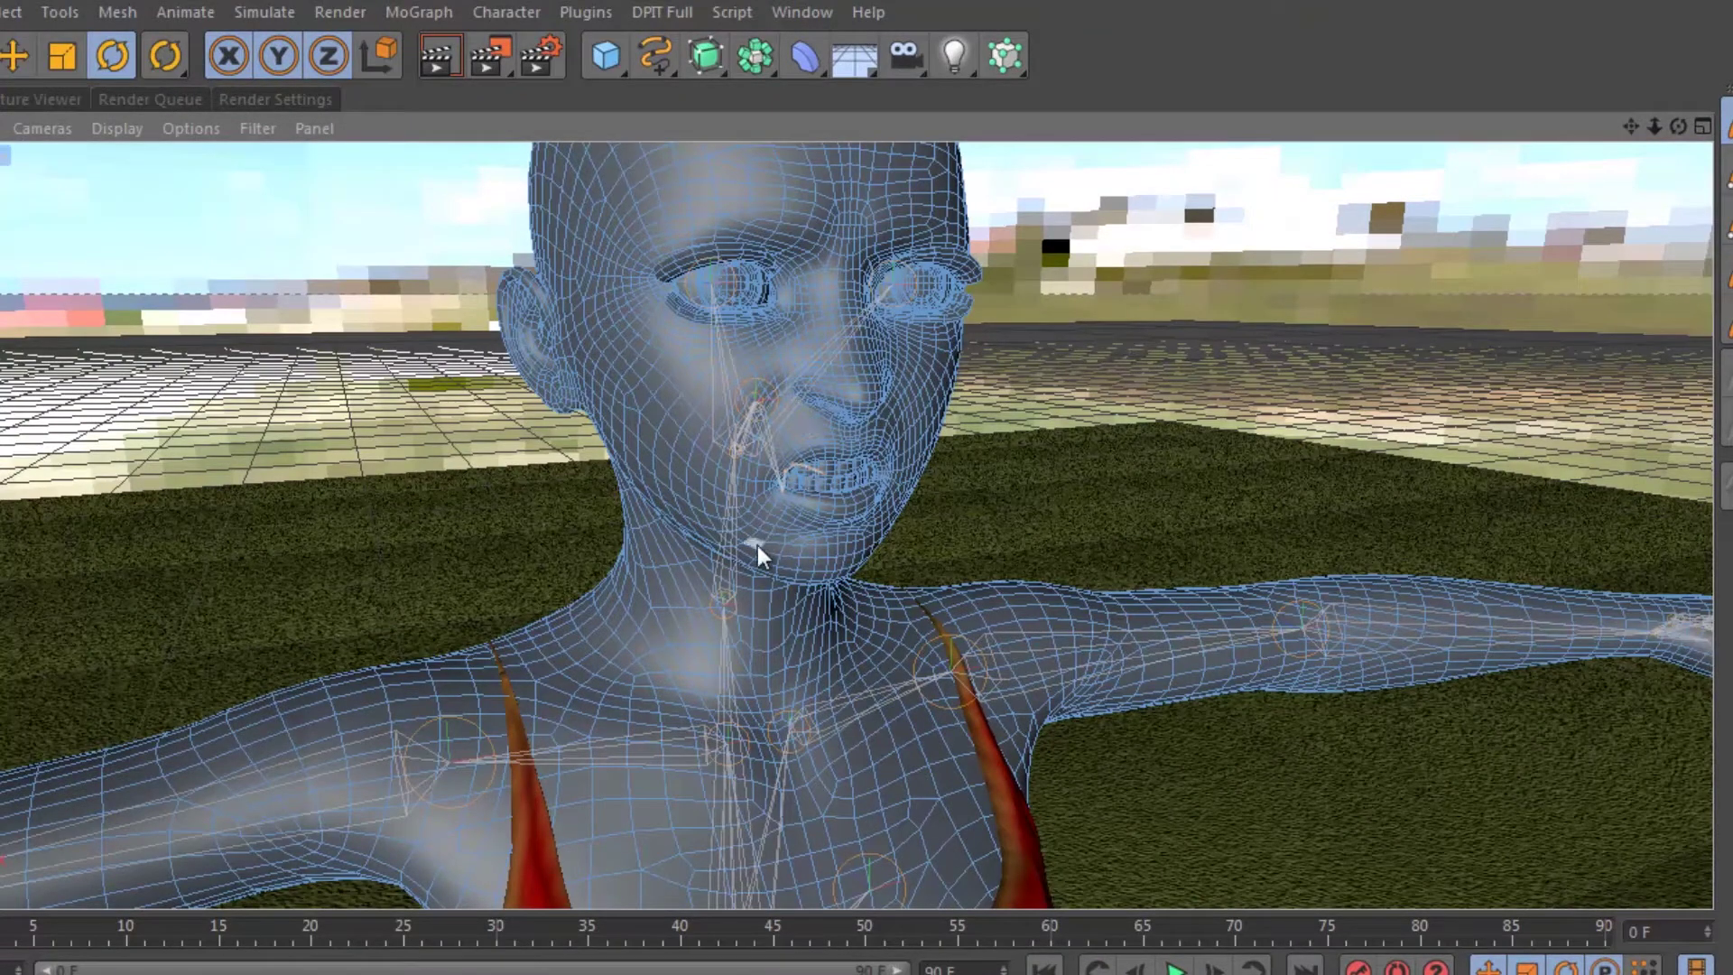
scroll(783, 464, down, 5)
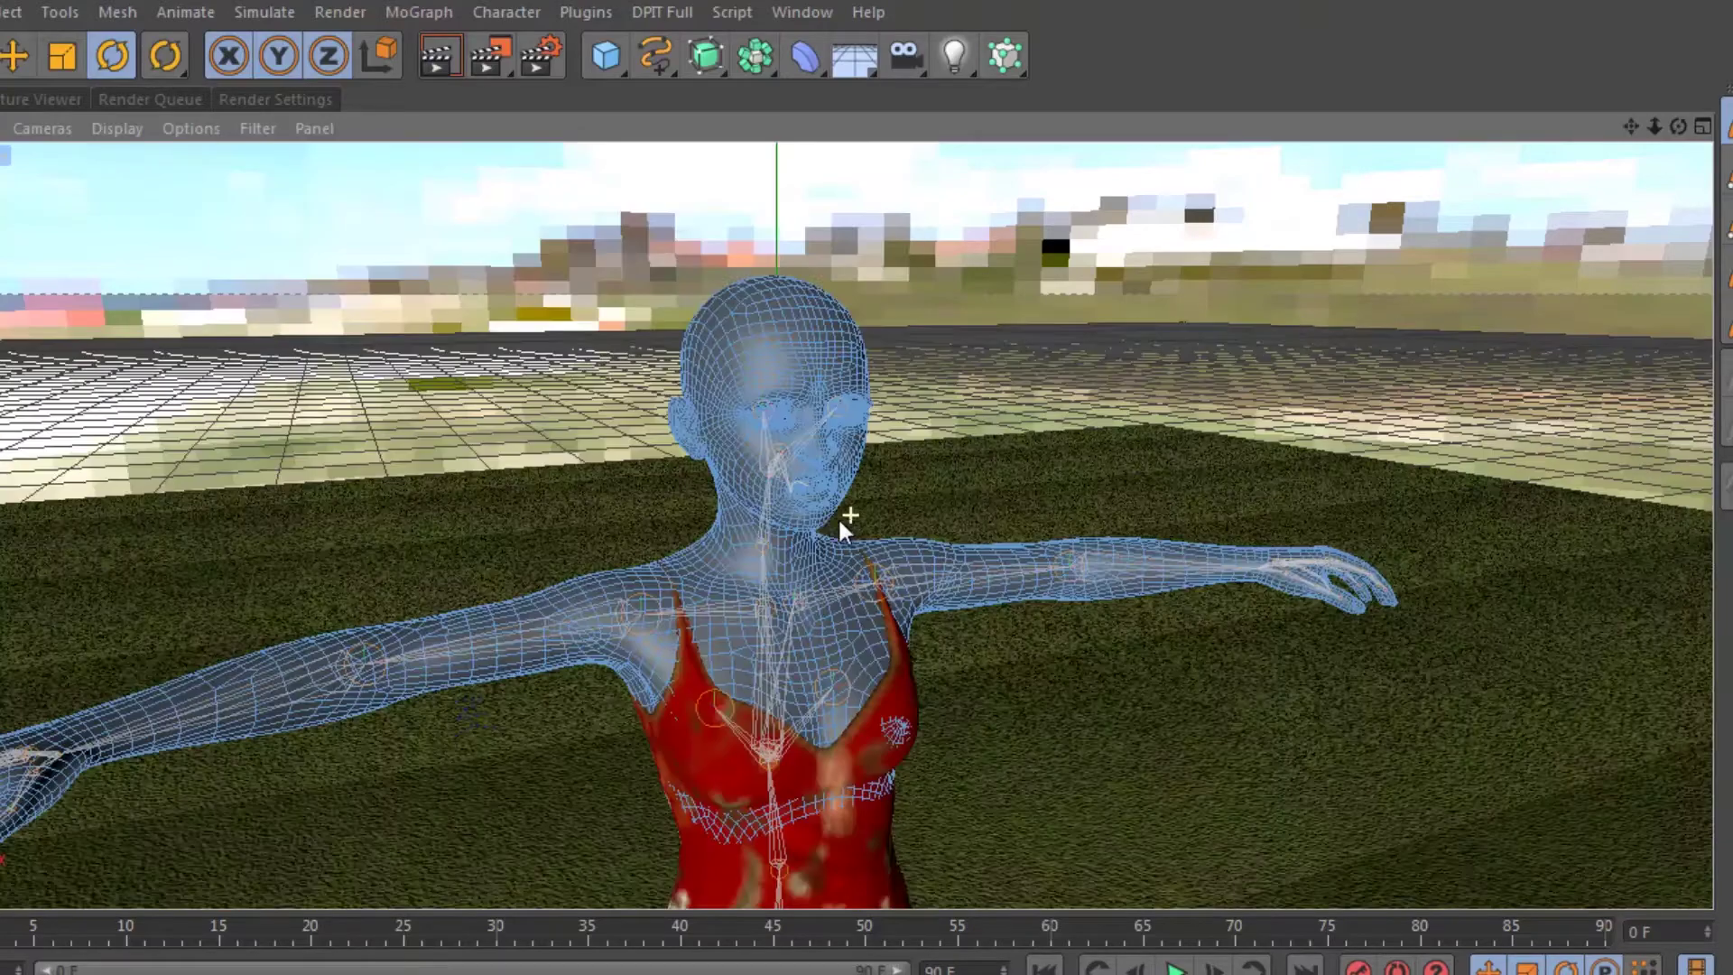
scroll(826, 518, up, 4)
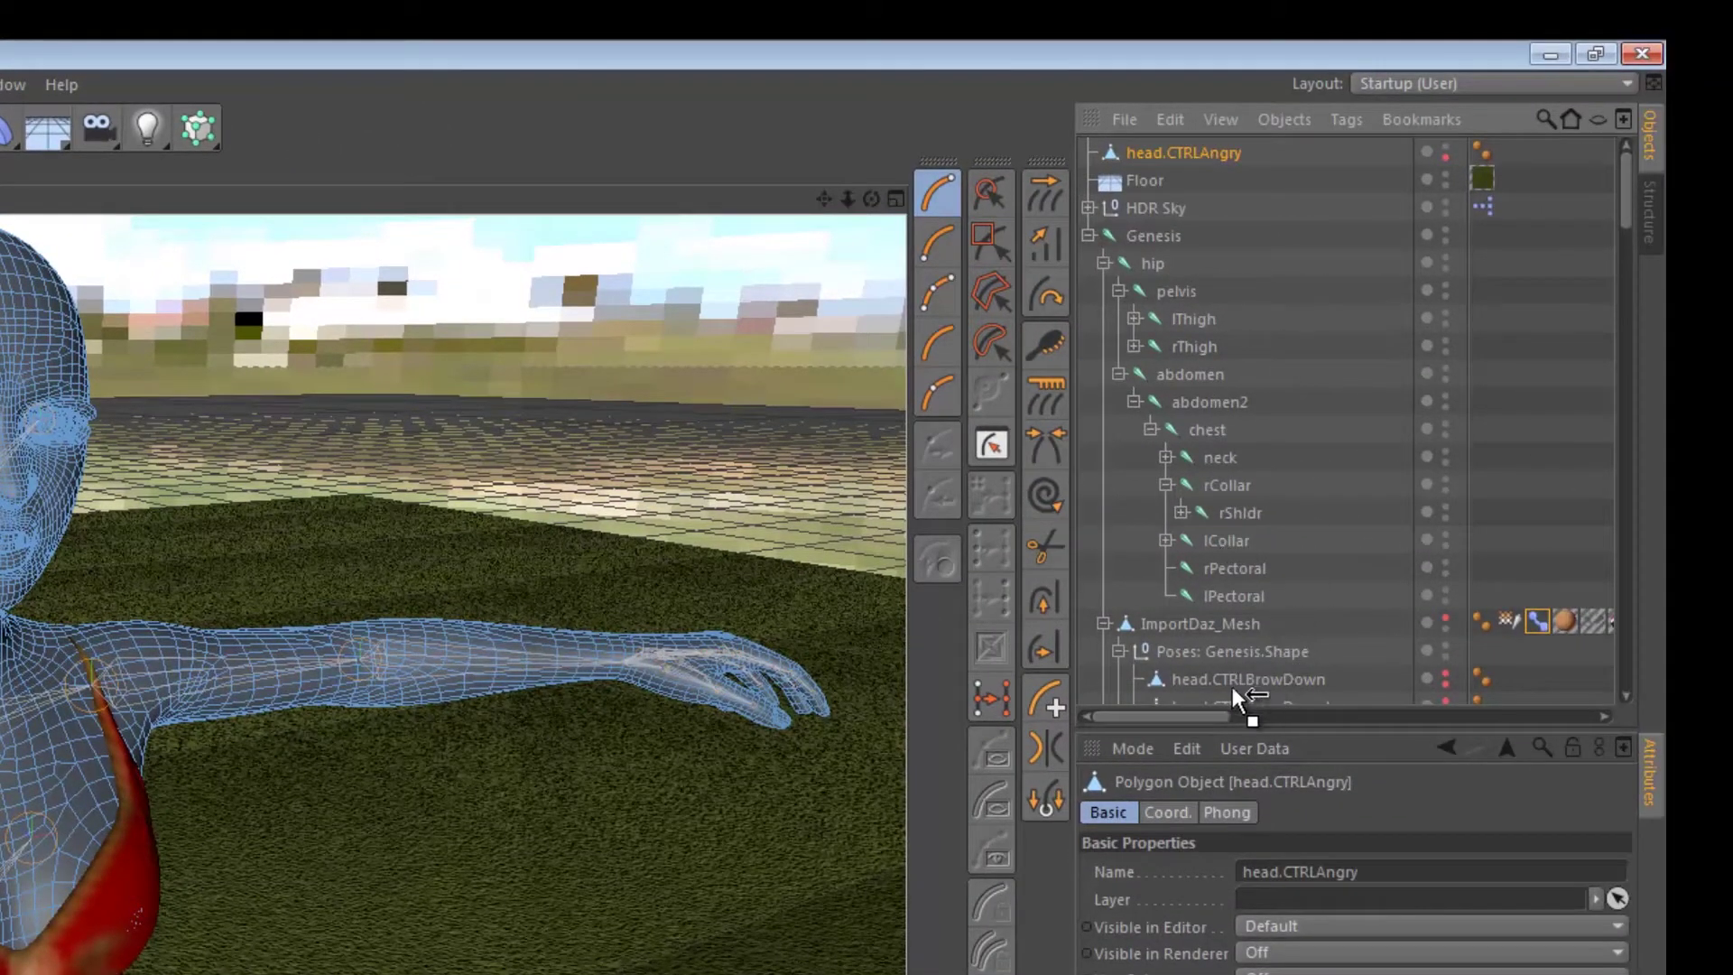
drag(1217, 651, 1217, 653)
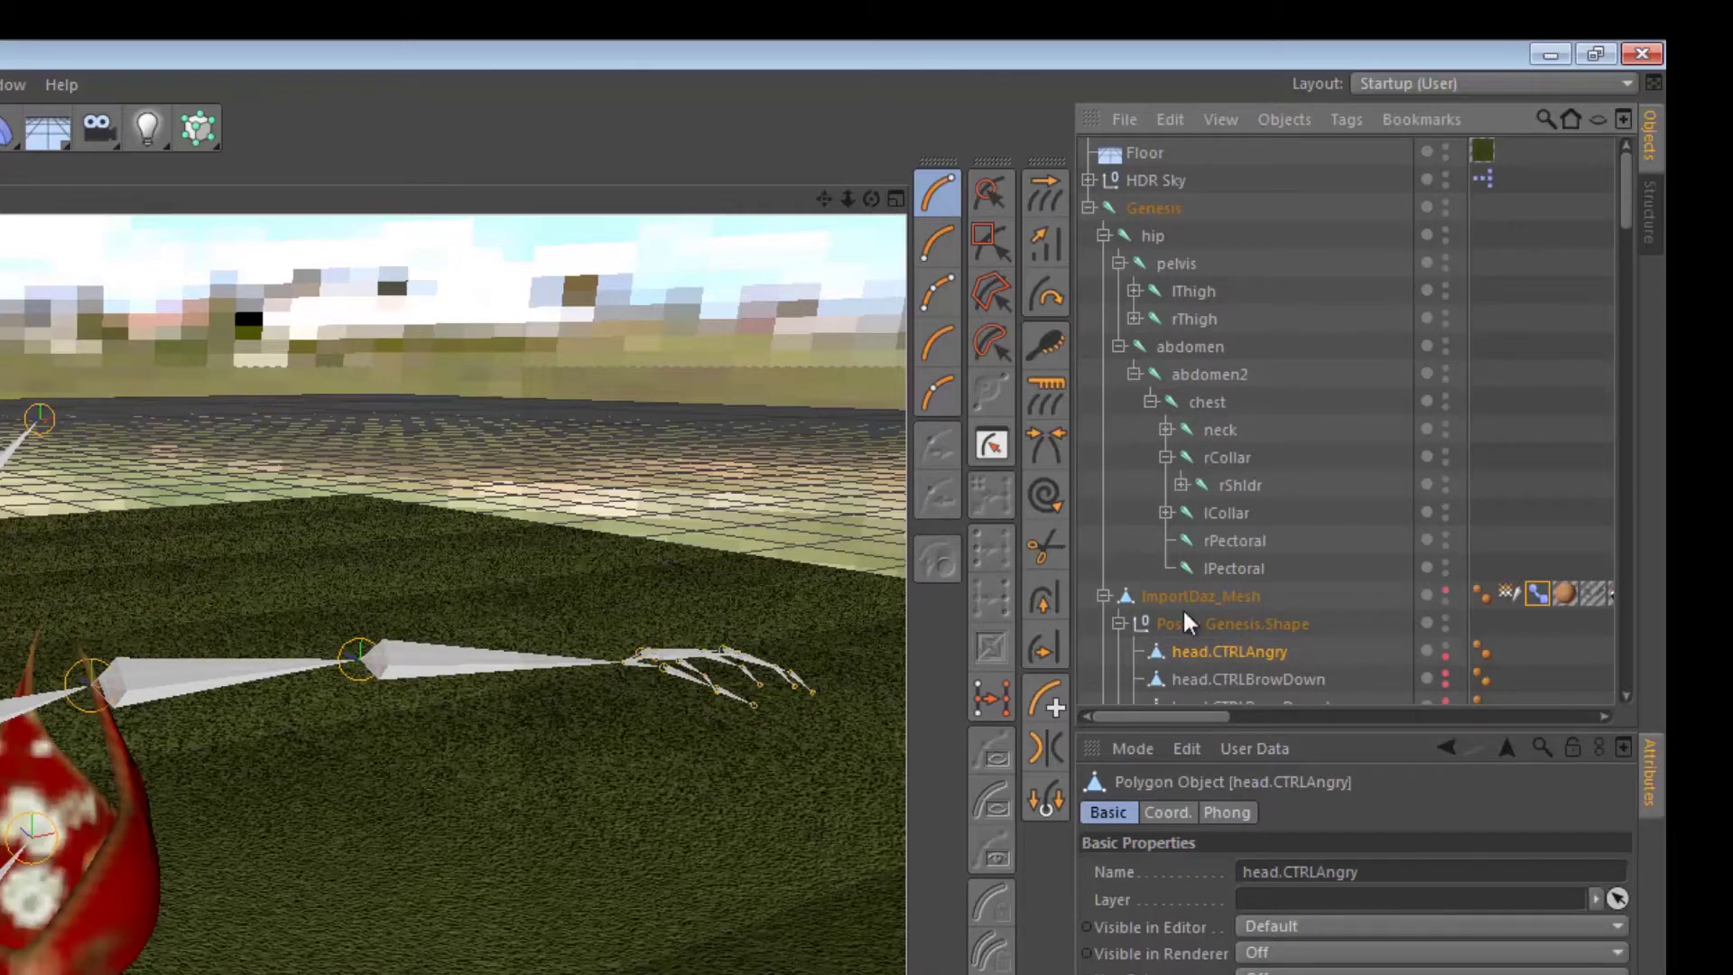
click(1444, 589)
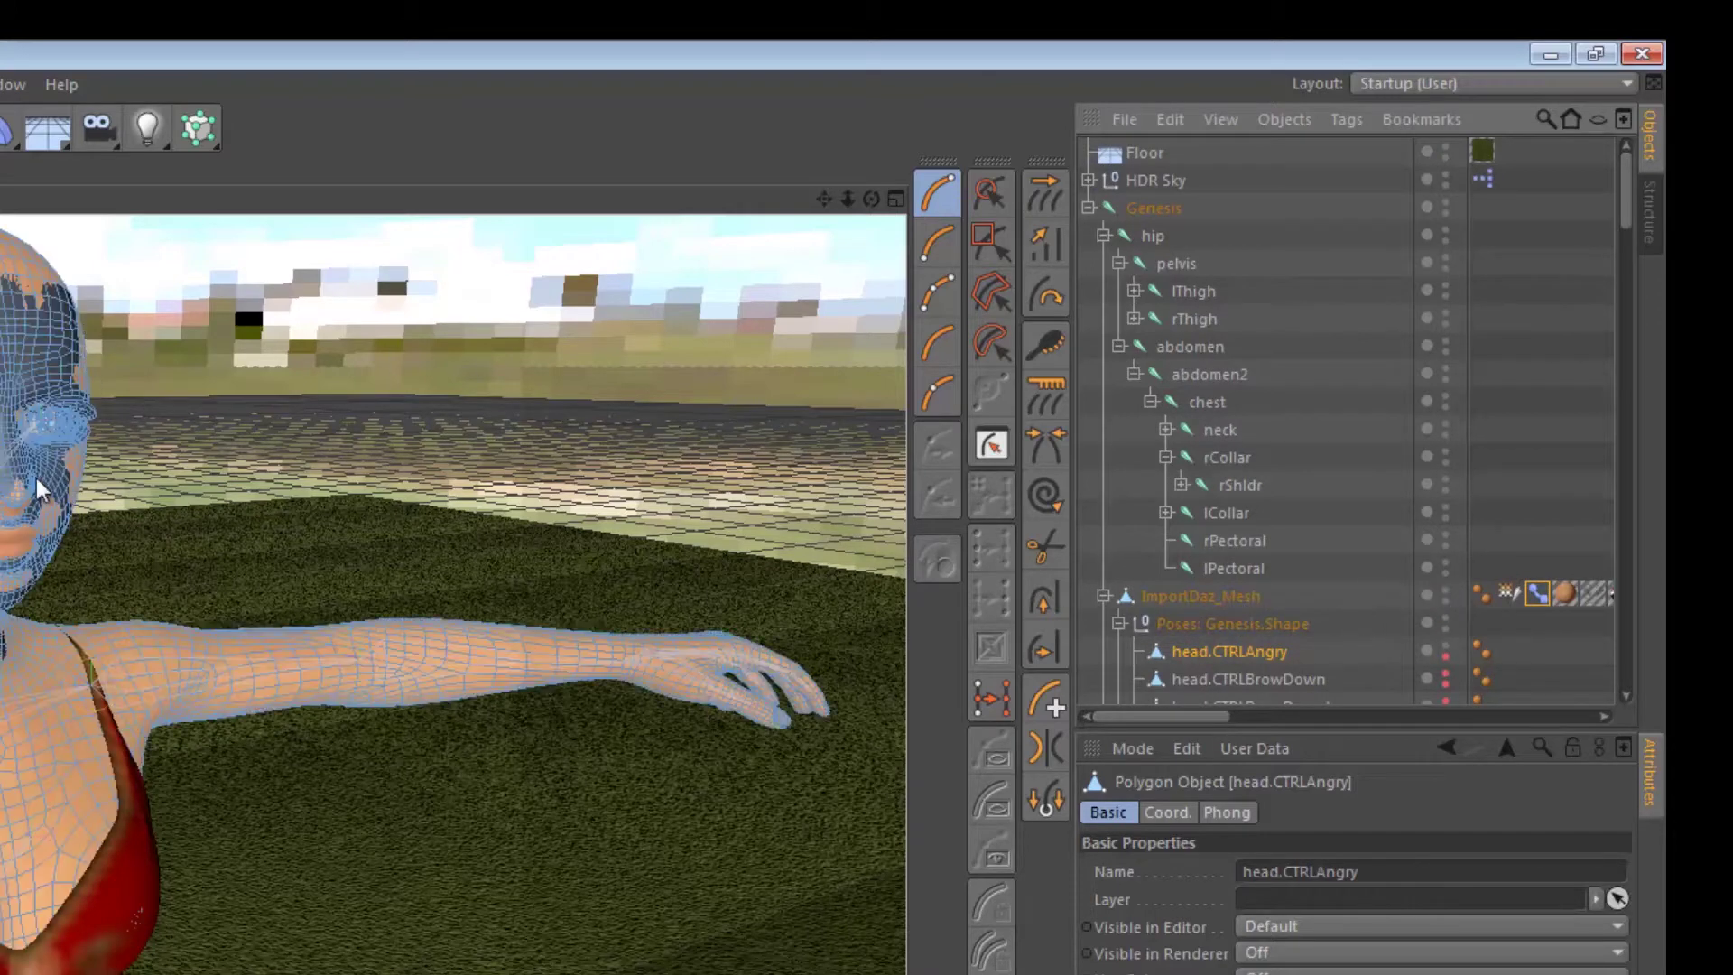
click(1444, 646)
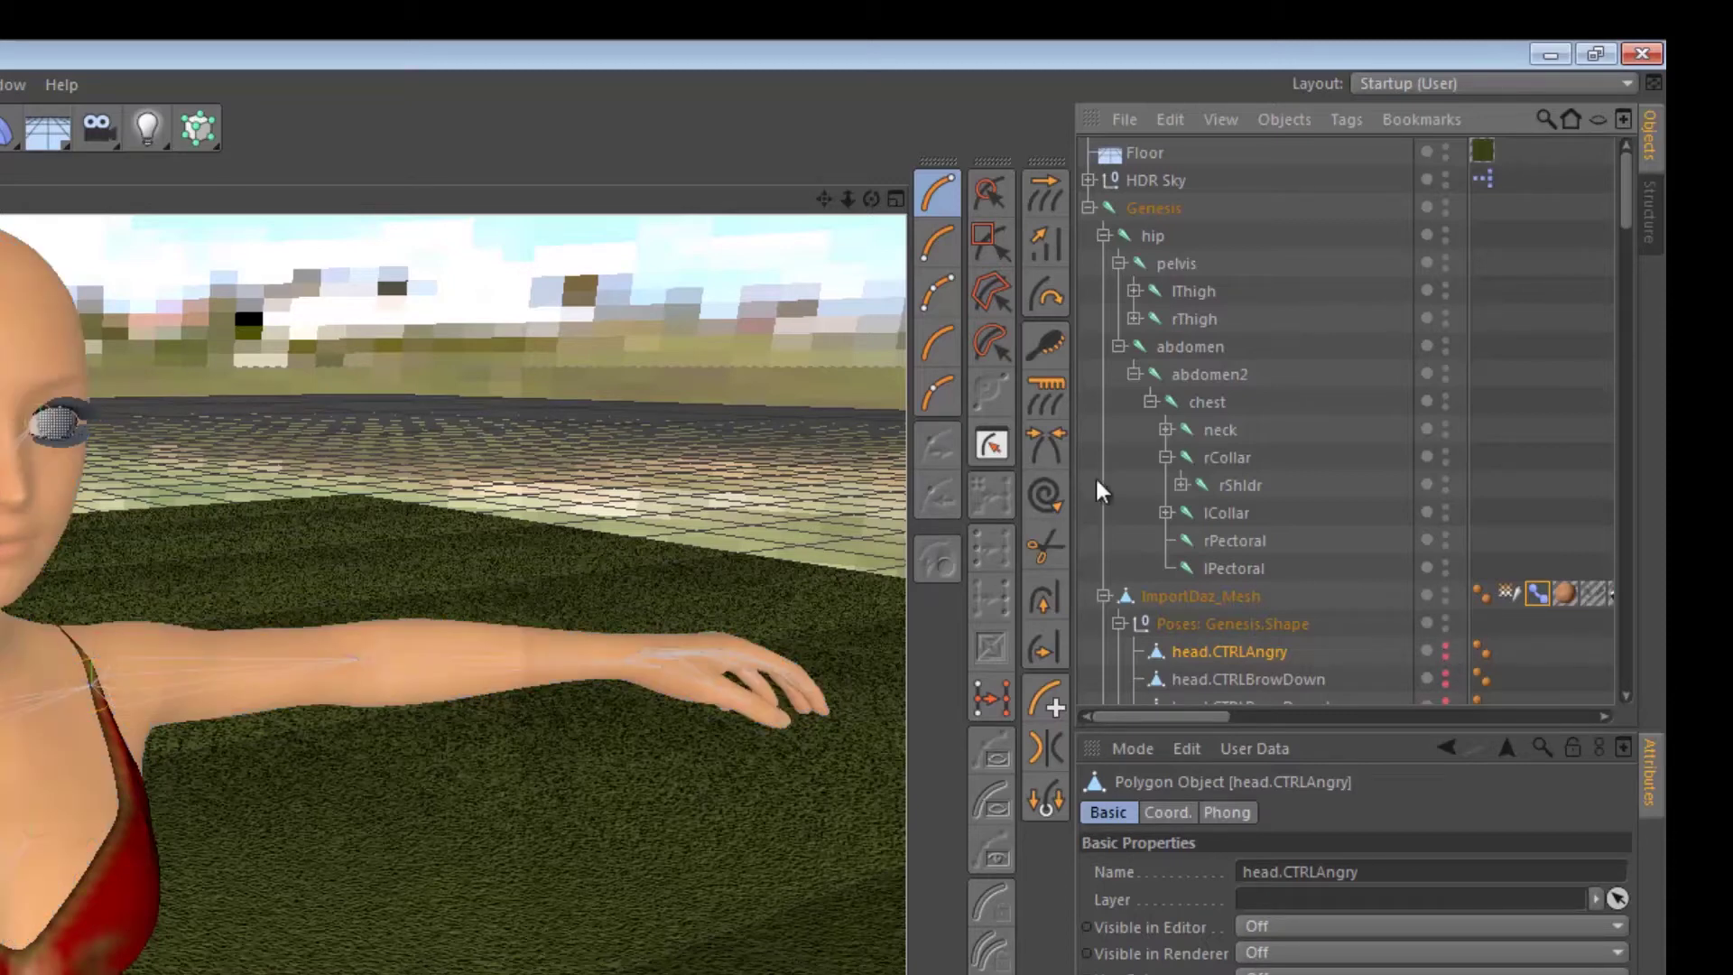
click(1533, 591)
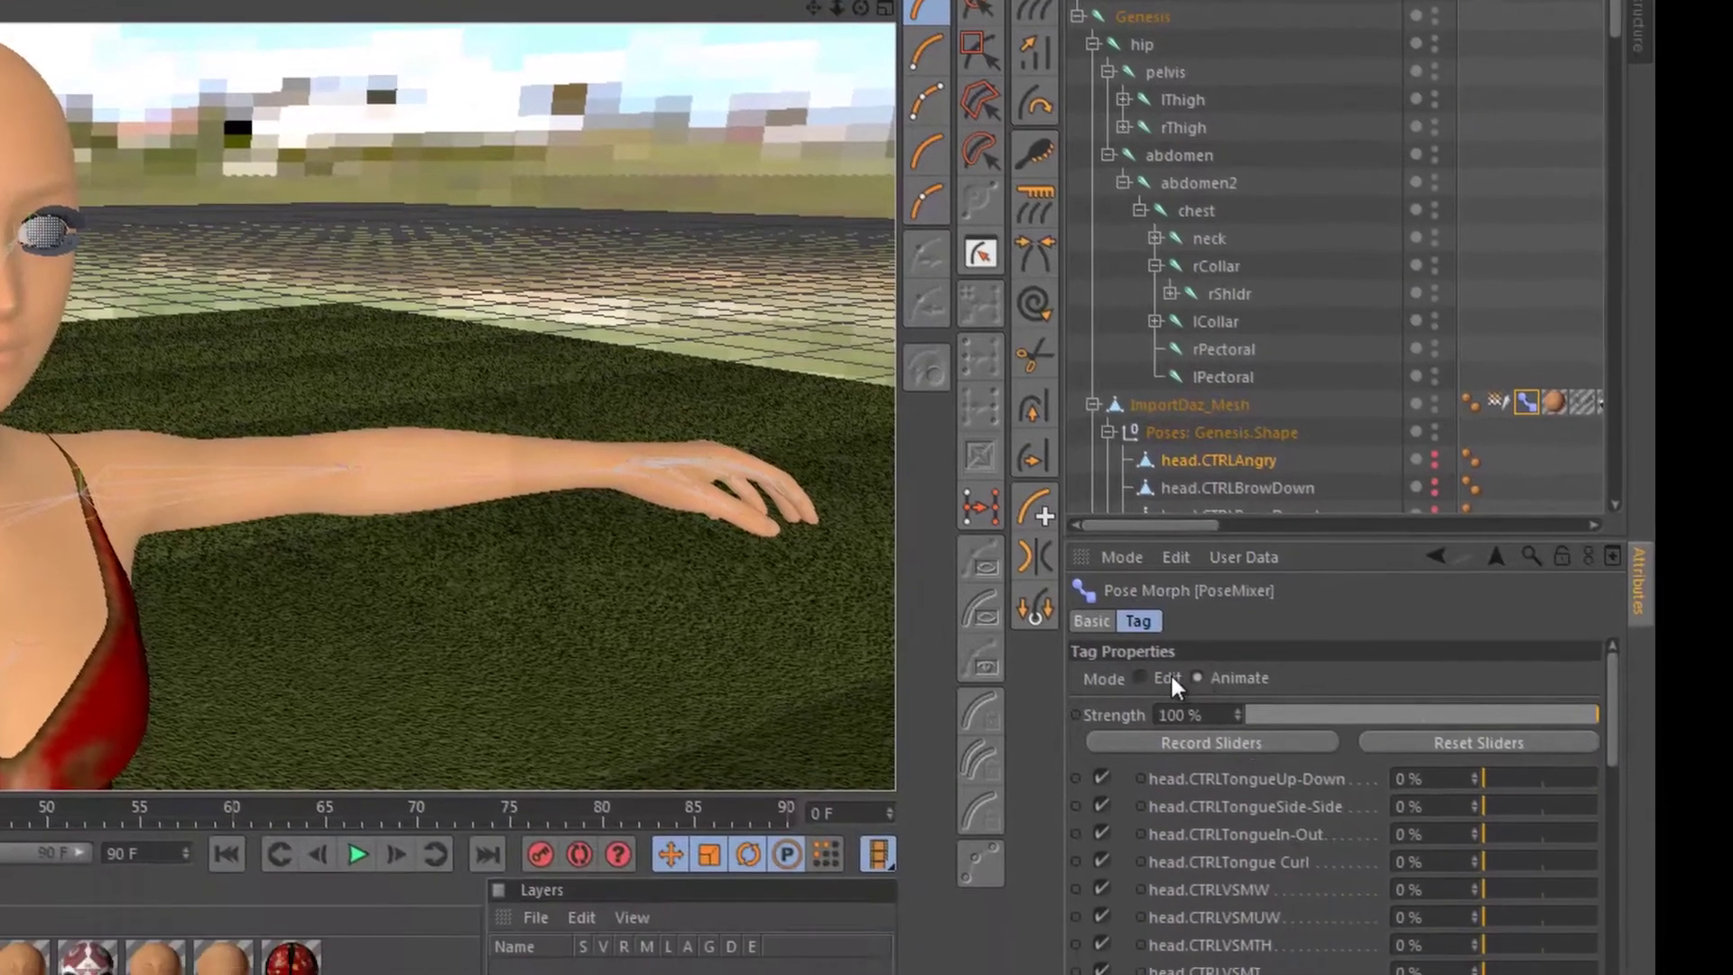
Set the PoseMixer tag's Mode to Edit and scroll through its head.CTRL poses list
click(1167, 679)
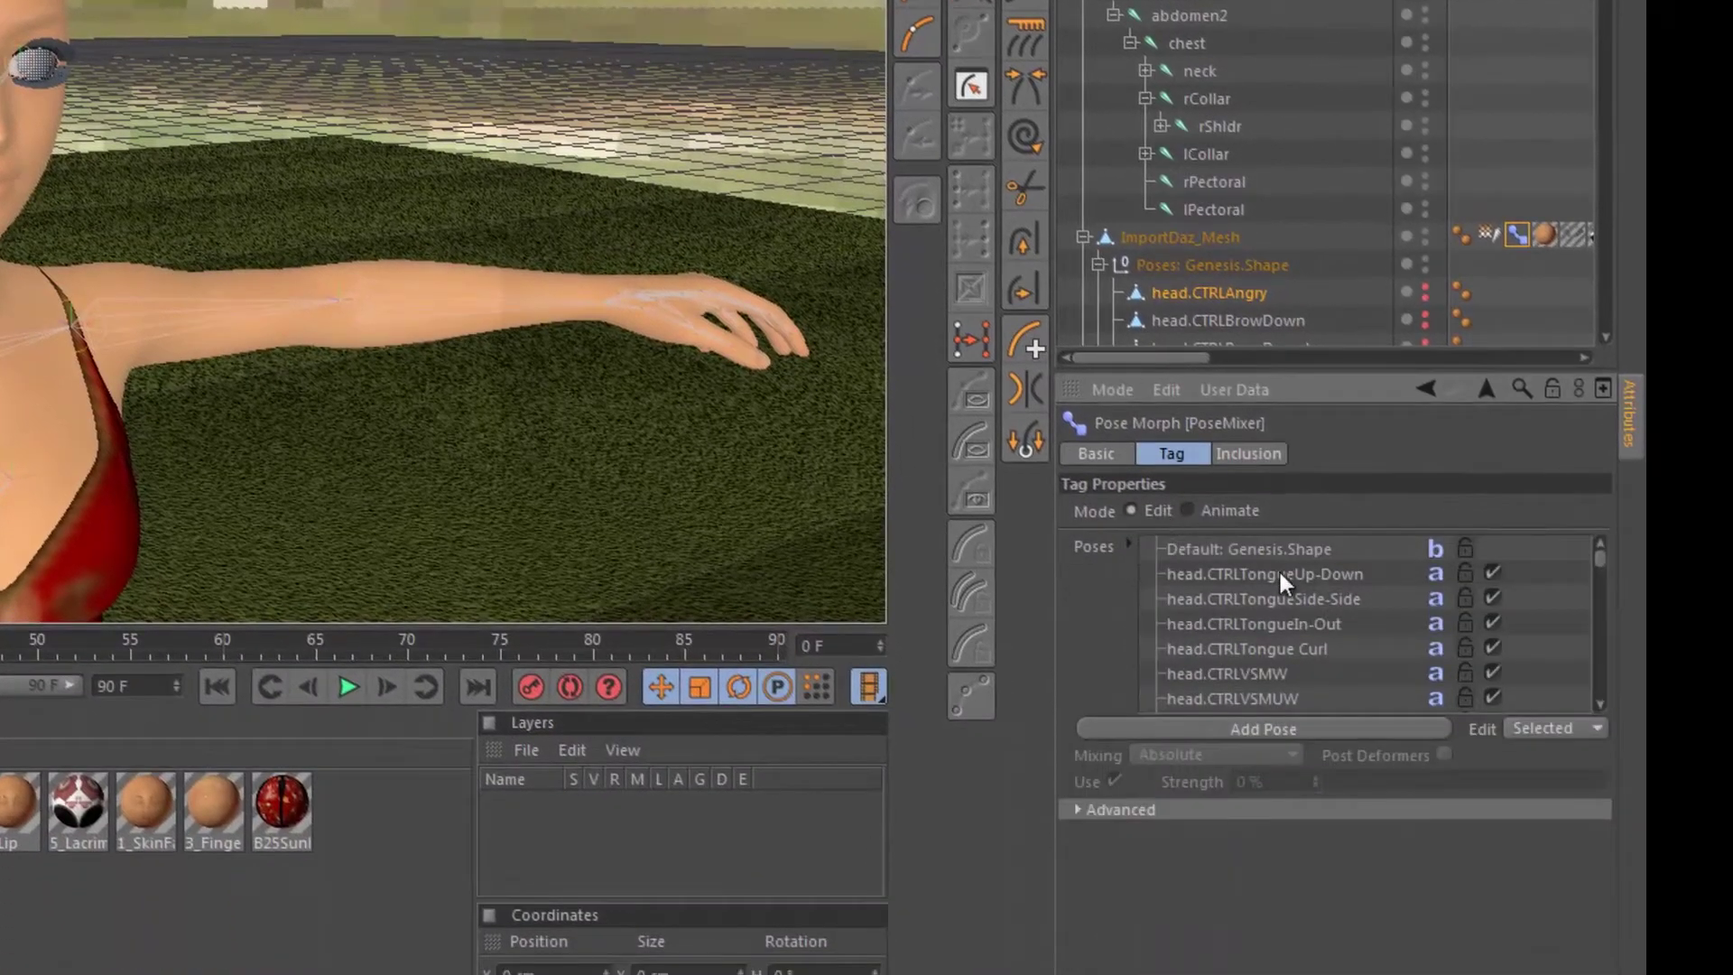
scroll(1361, 655, down, 15)
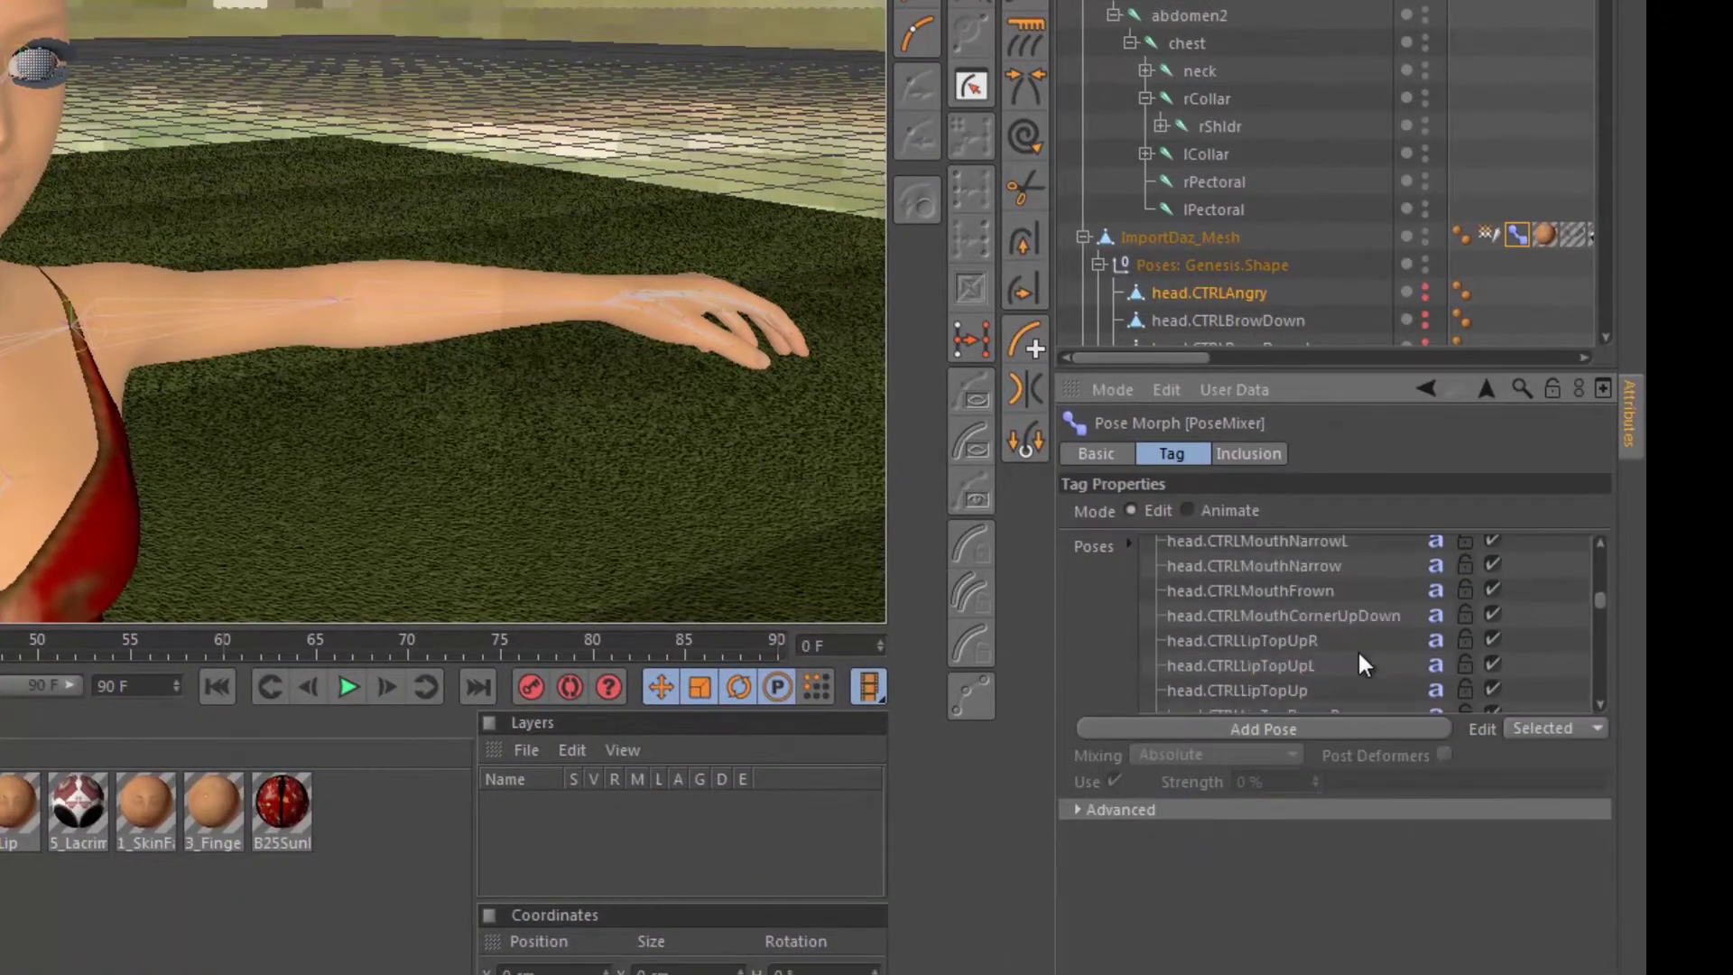
scroll(1359, 656, up, 15)
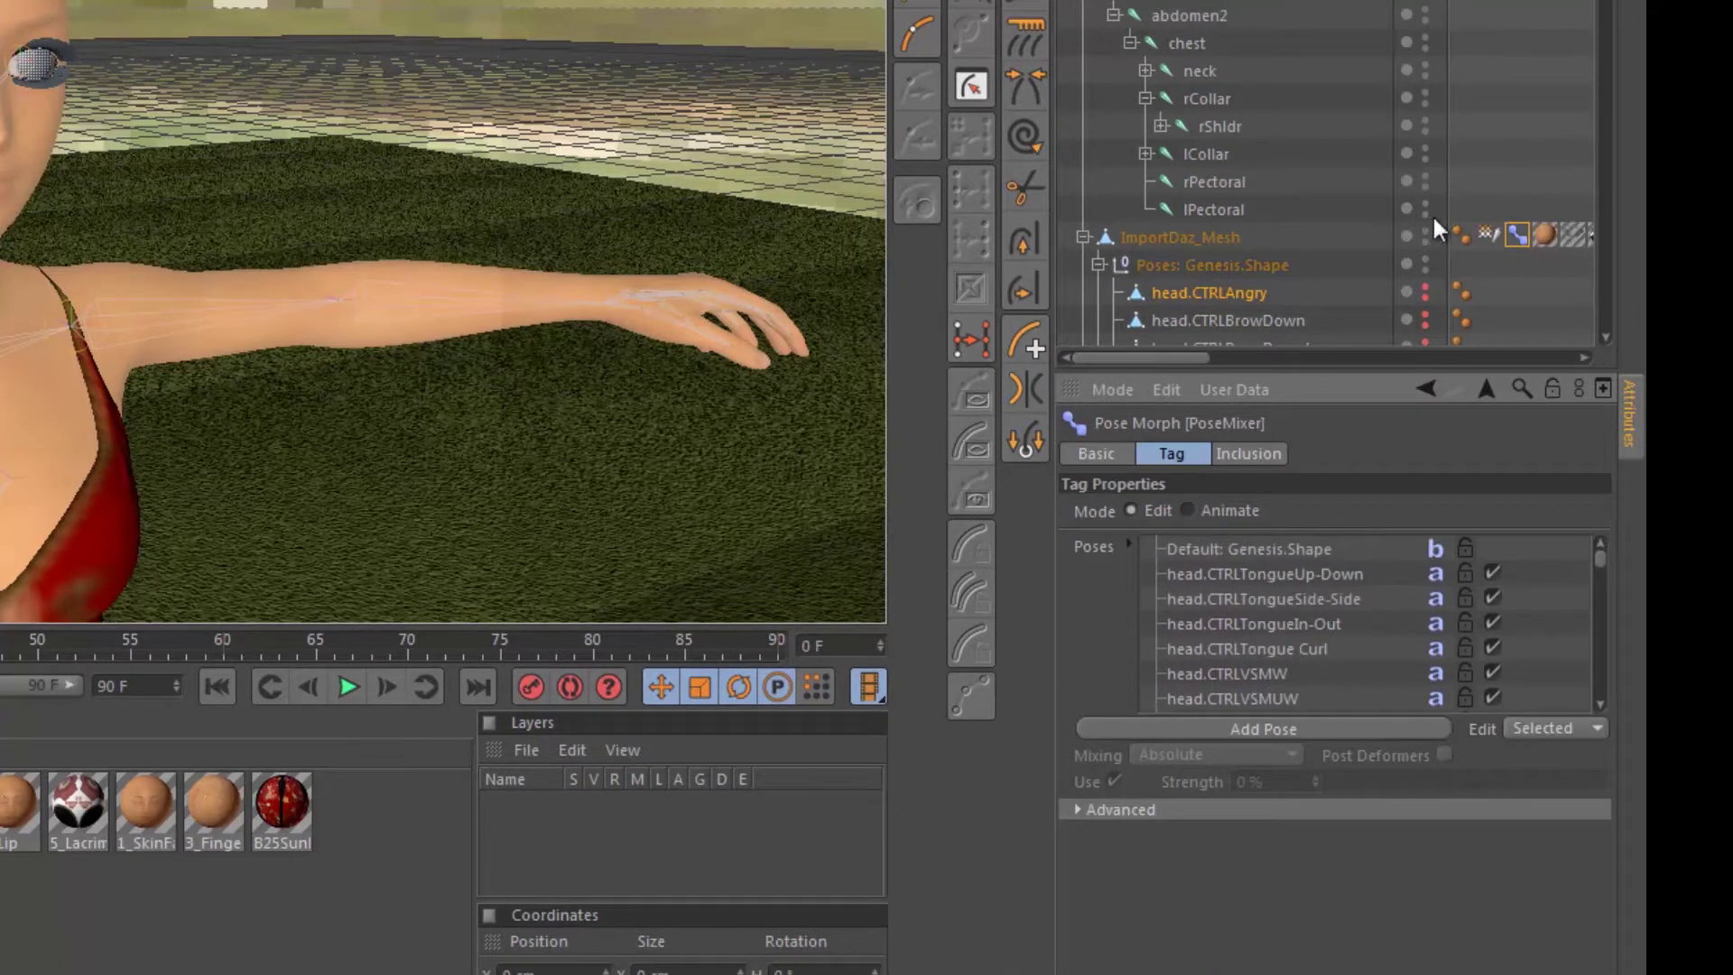
click(1208, 238)
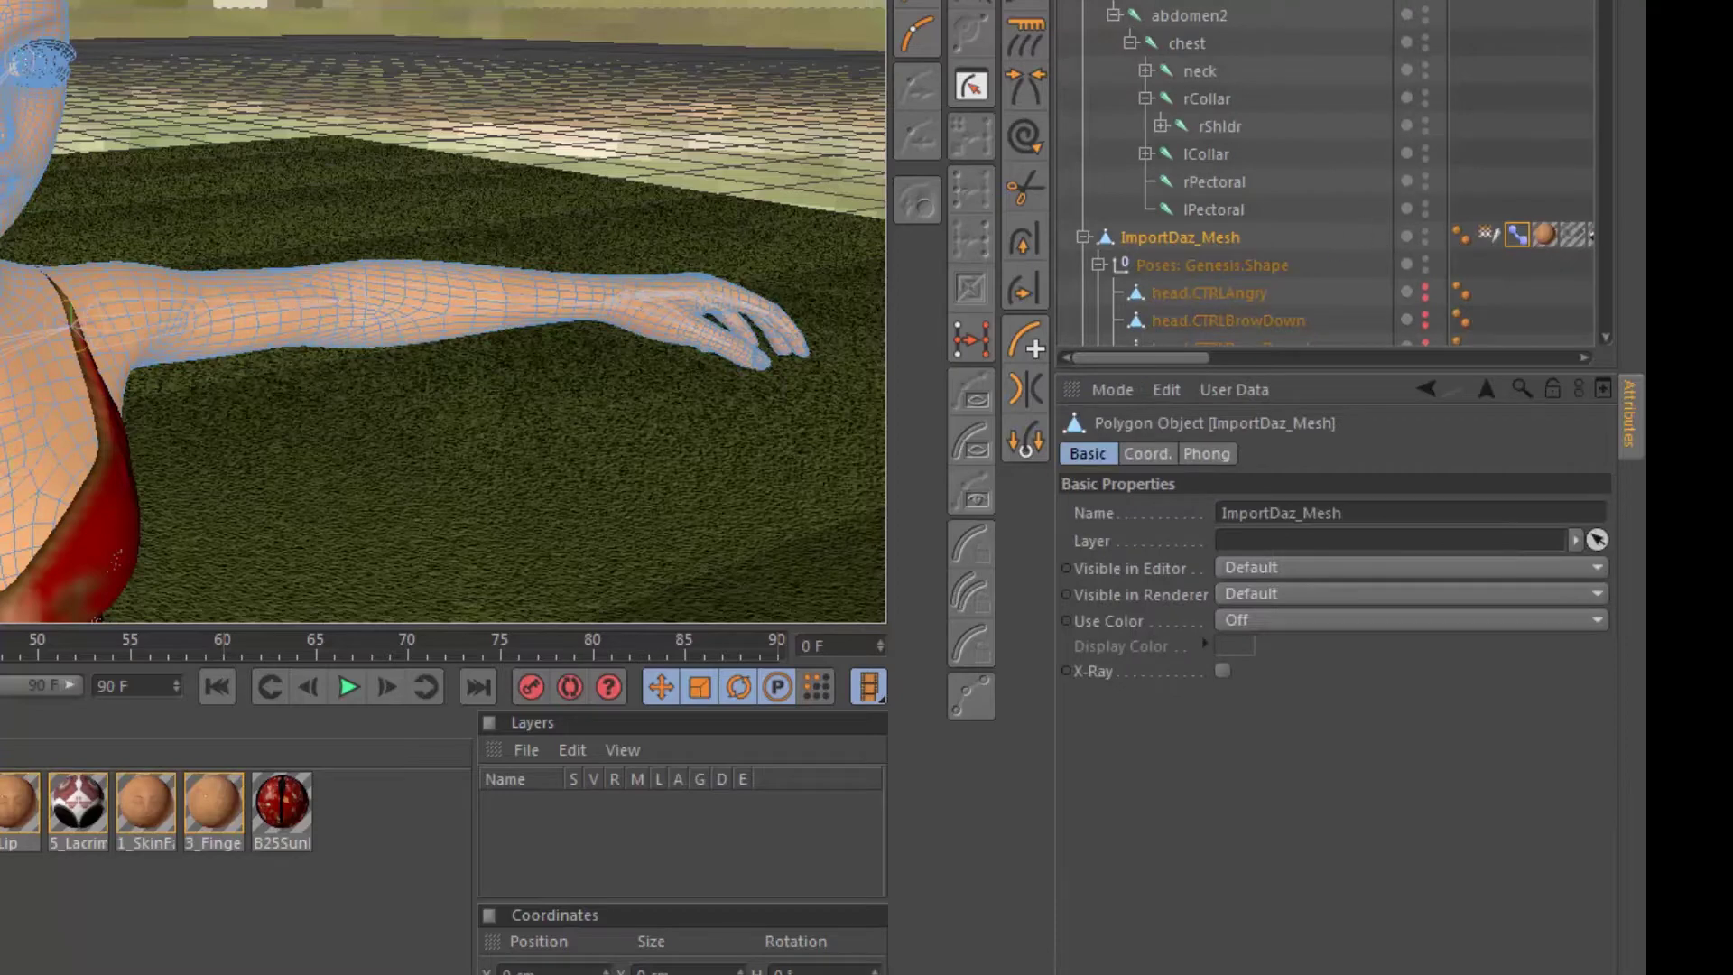
Add a Pose Morph tag to ImportDaz_Mesh from the Character Tags context menu
right_click(1197, 237)
mouse_move(1324, 184)
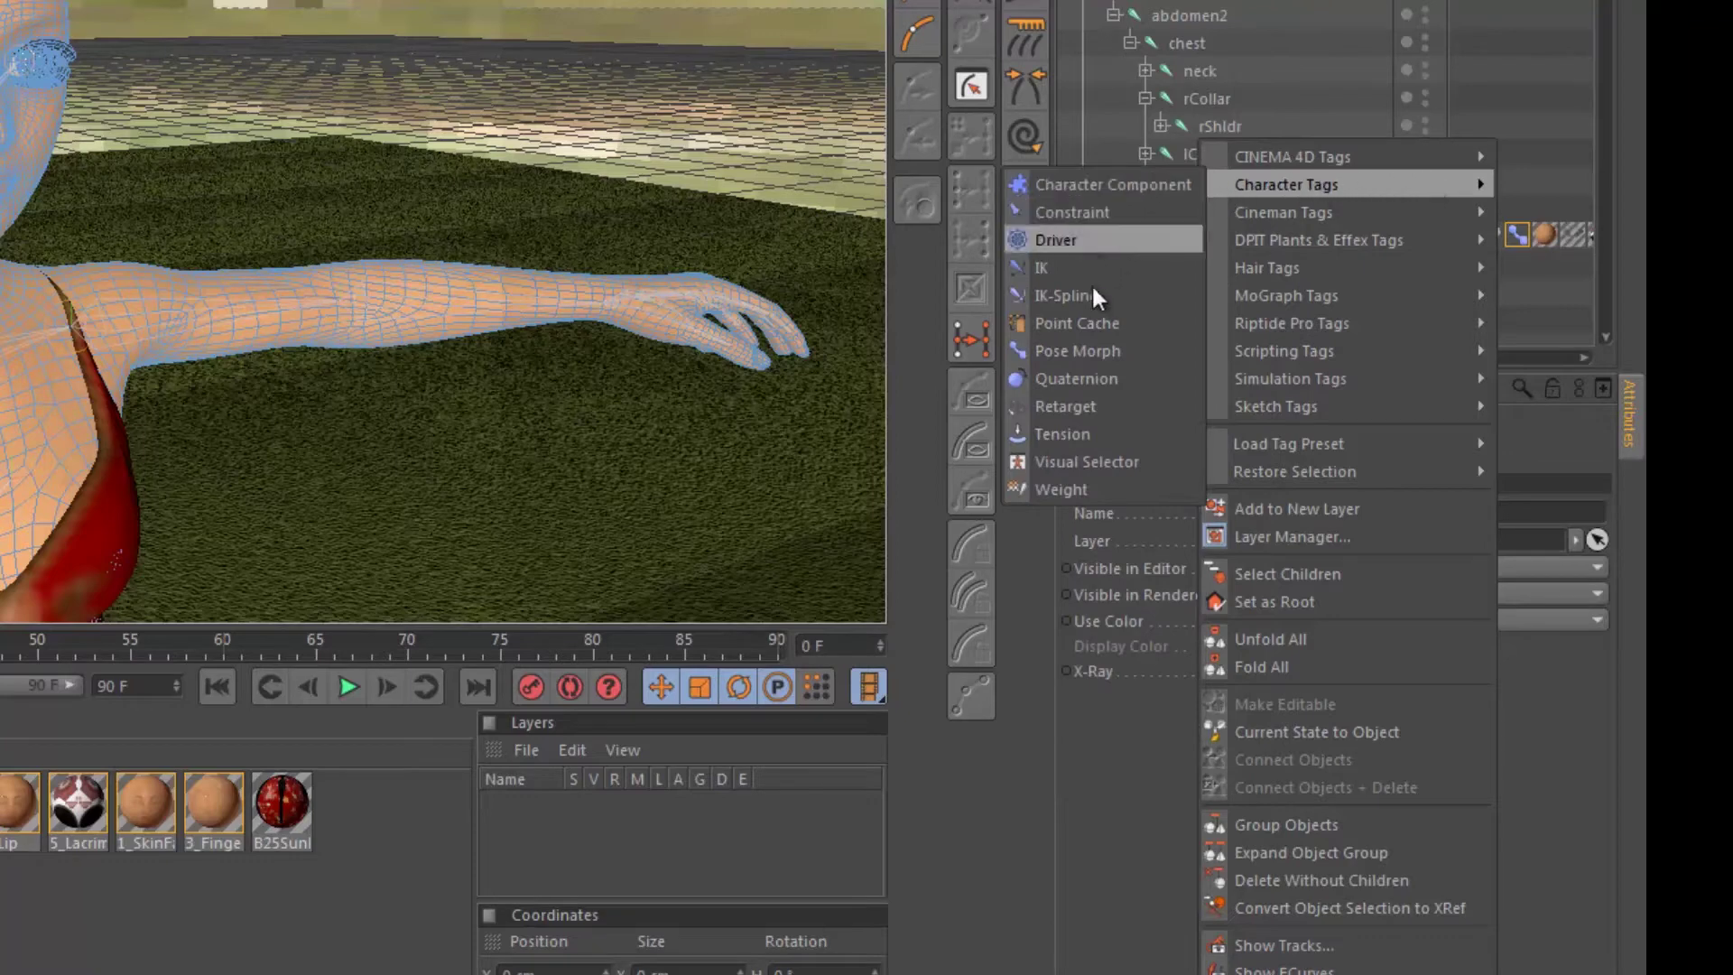
click(1087, 351)
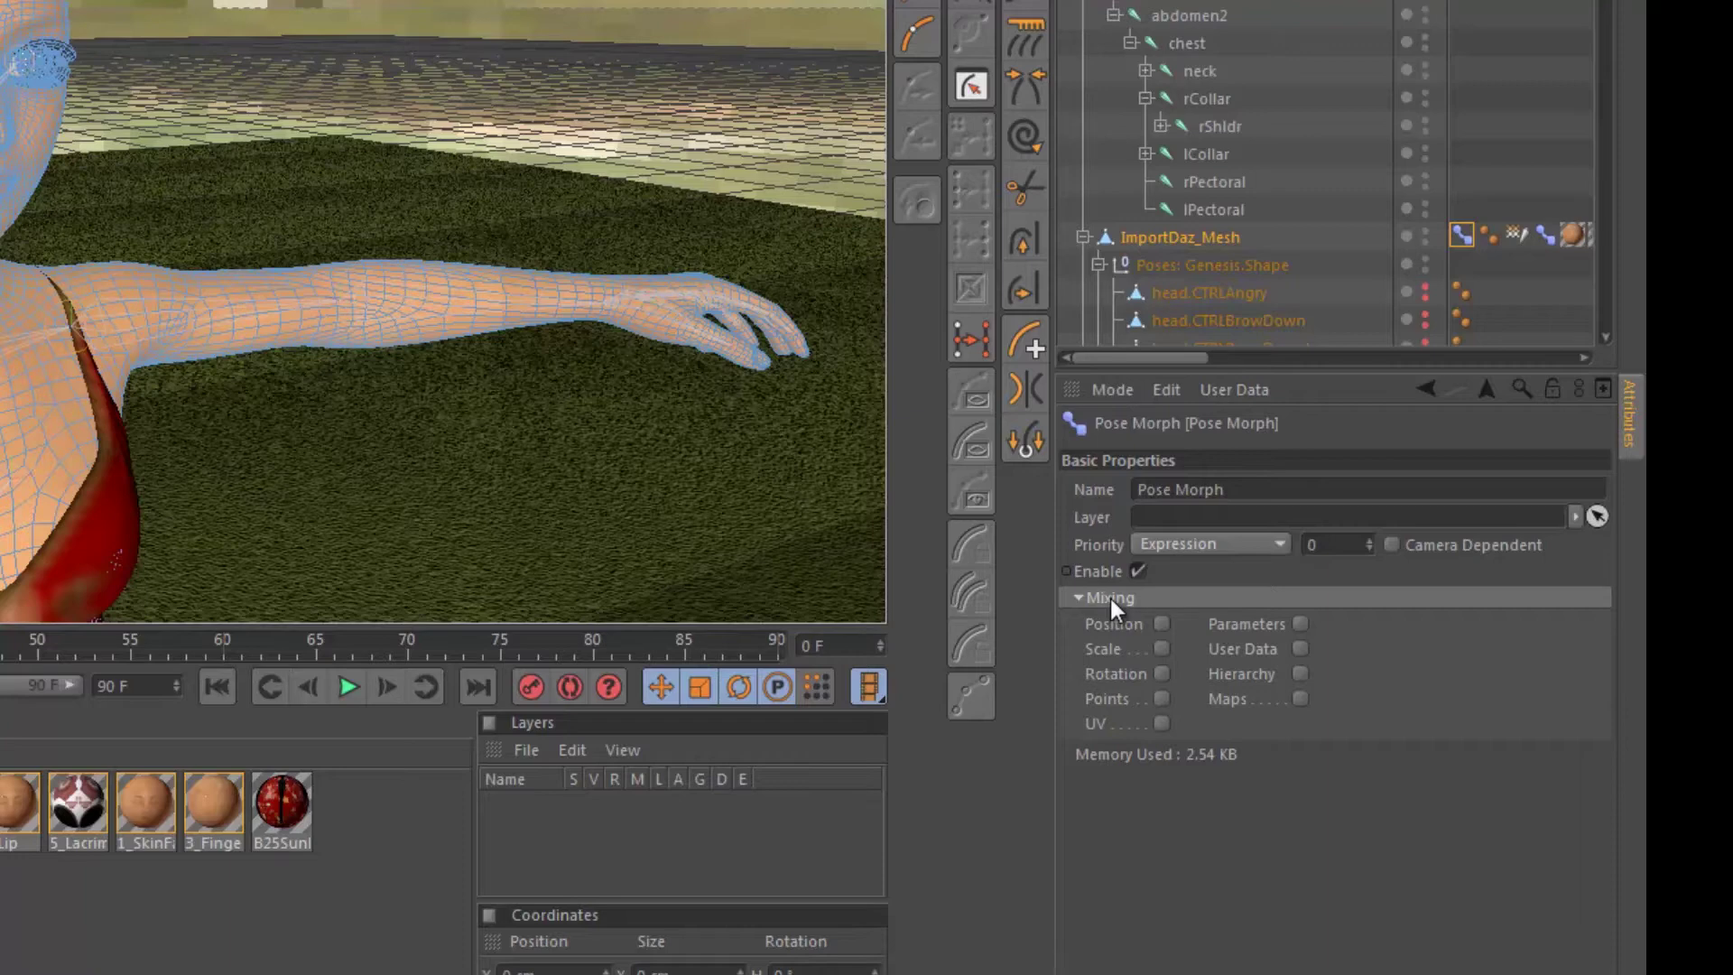
Tick Position, Parameters and Rotation under Mixing in the new Pose Morph tag
click(1162, 623)
click(1116, 453)
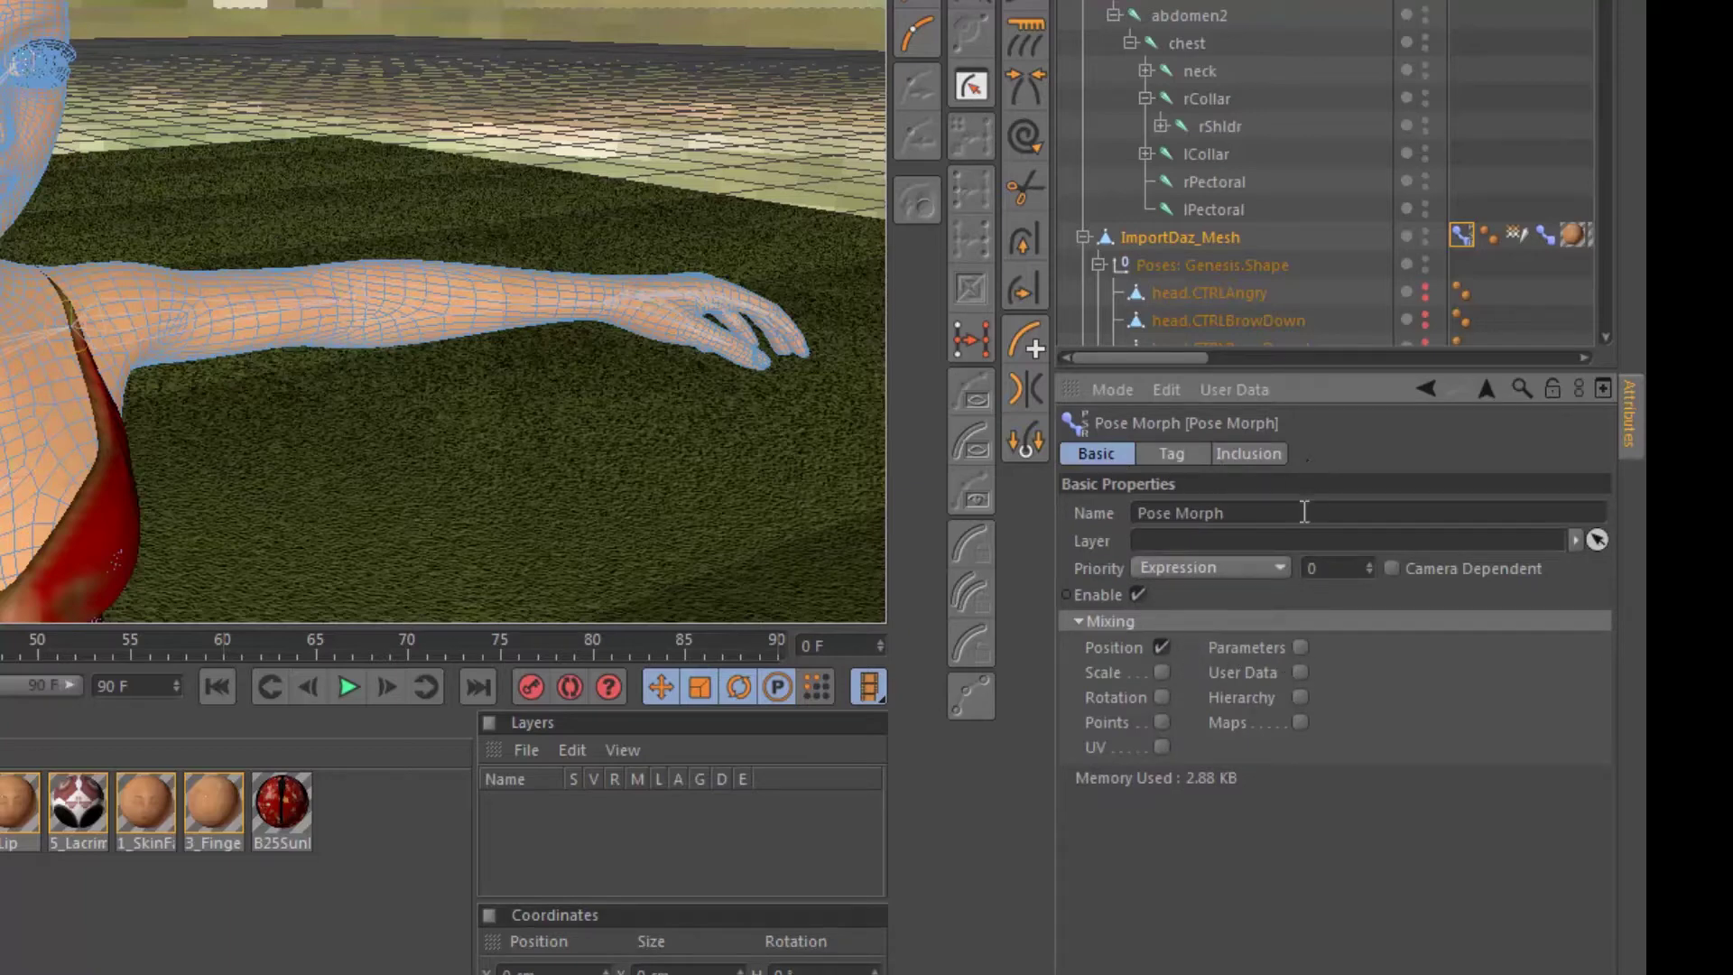
click(1298, 648)
click(1161, 697)
Select Base Pose, then make Pose.0 the active pose in the new tag's Poses list
click(1171, 454)
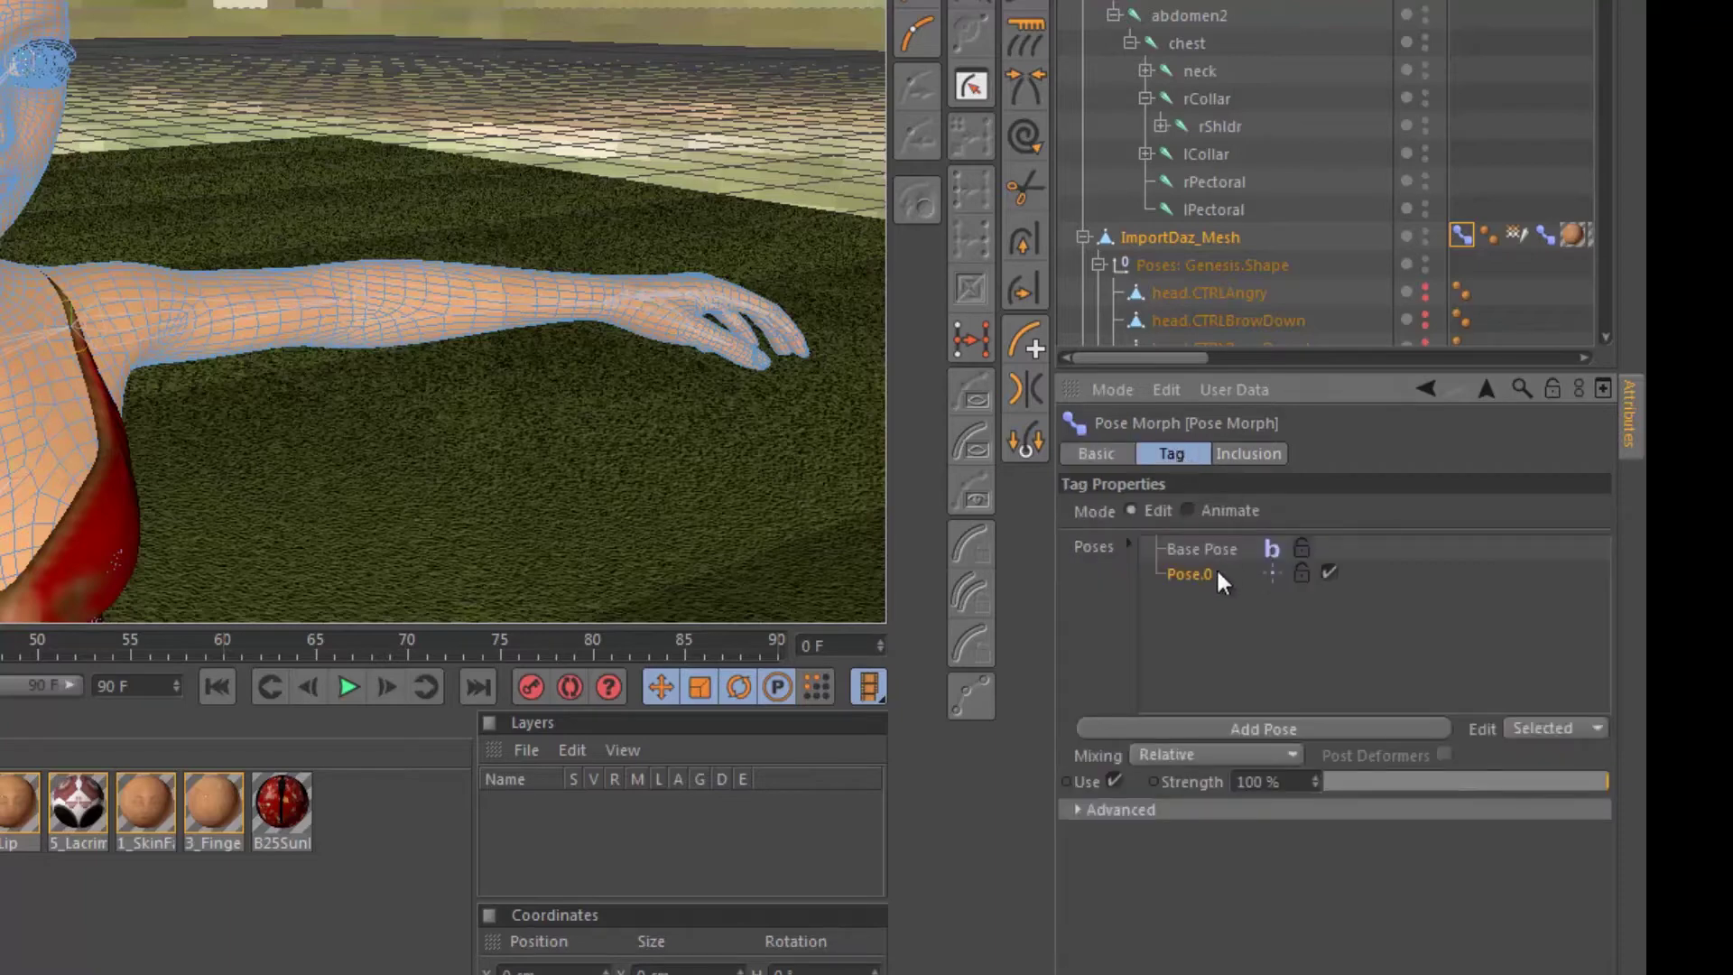
click(1198, 551)
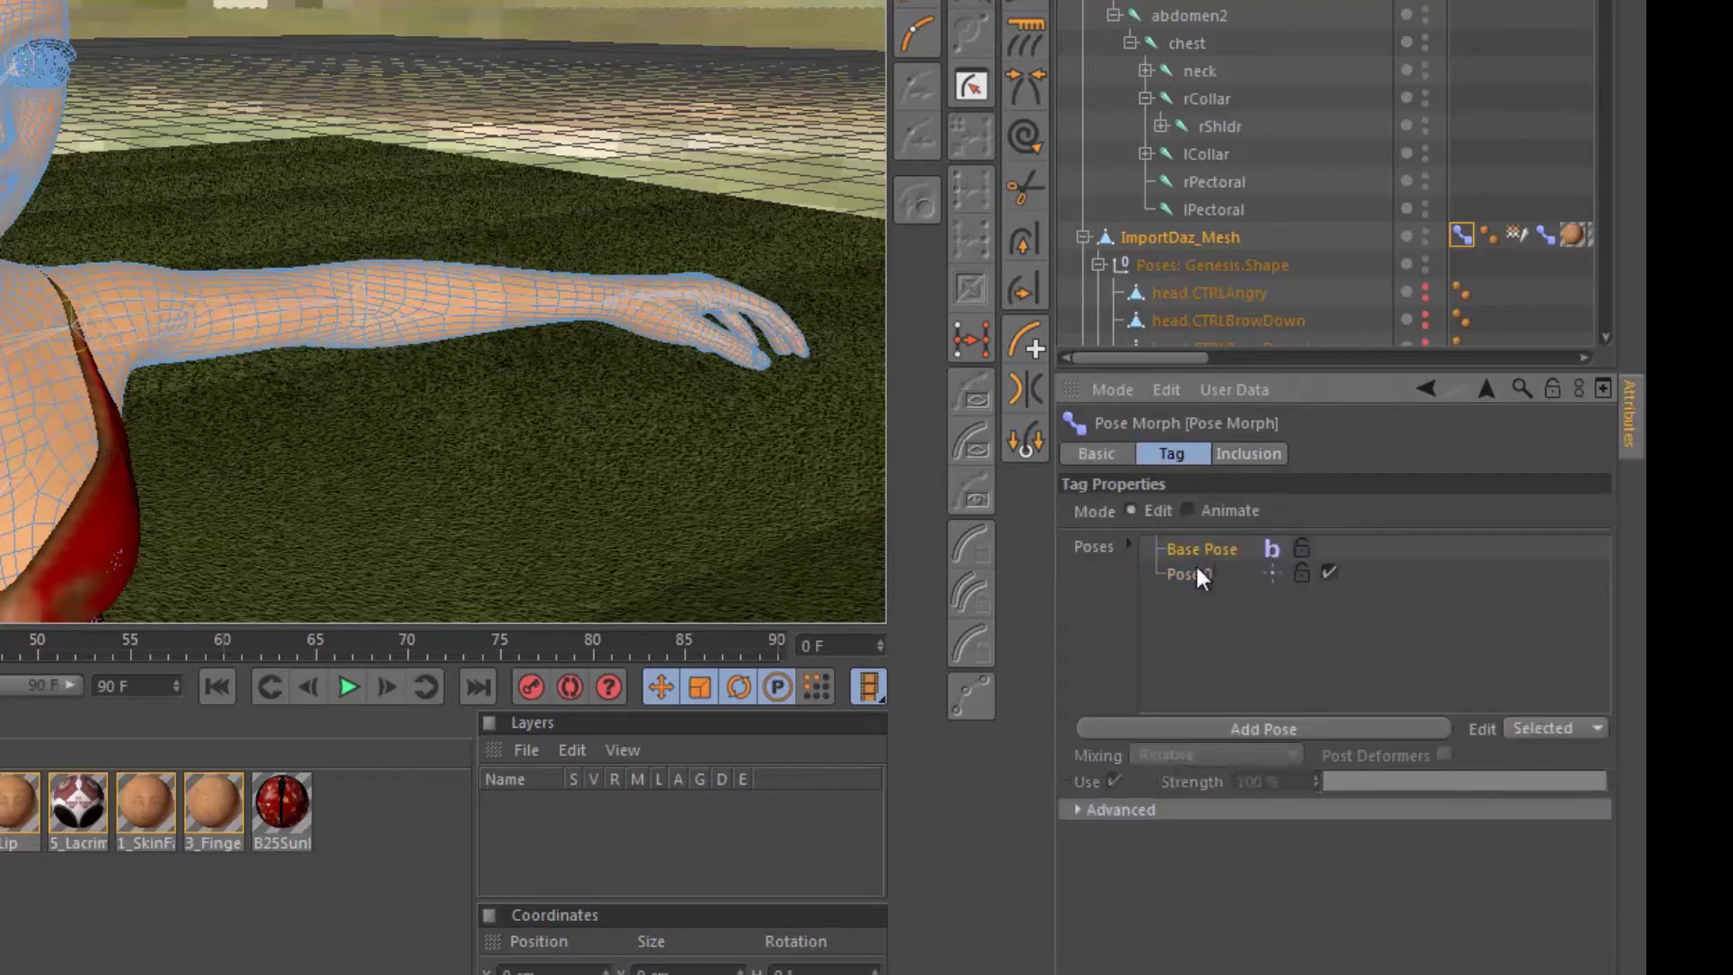
click(1192, 574)
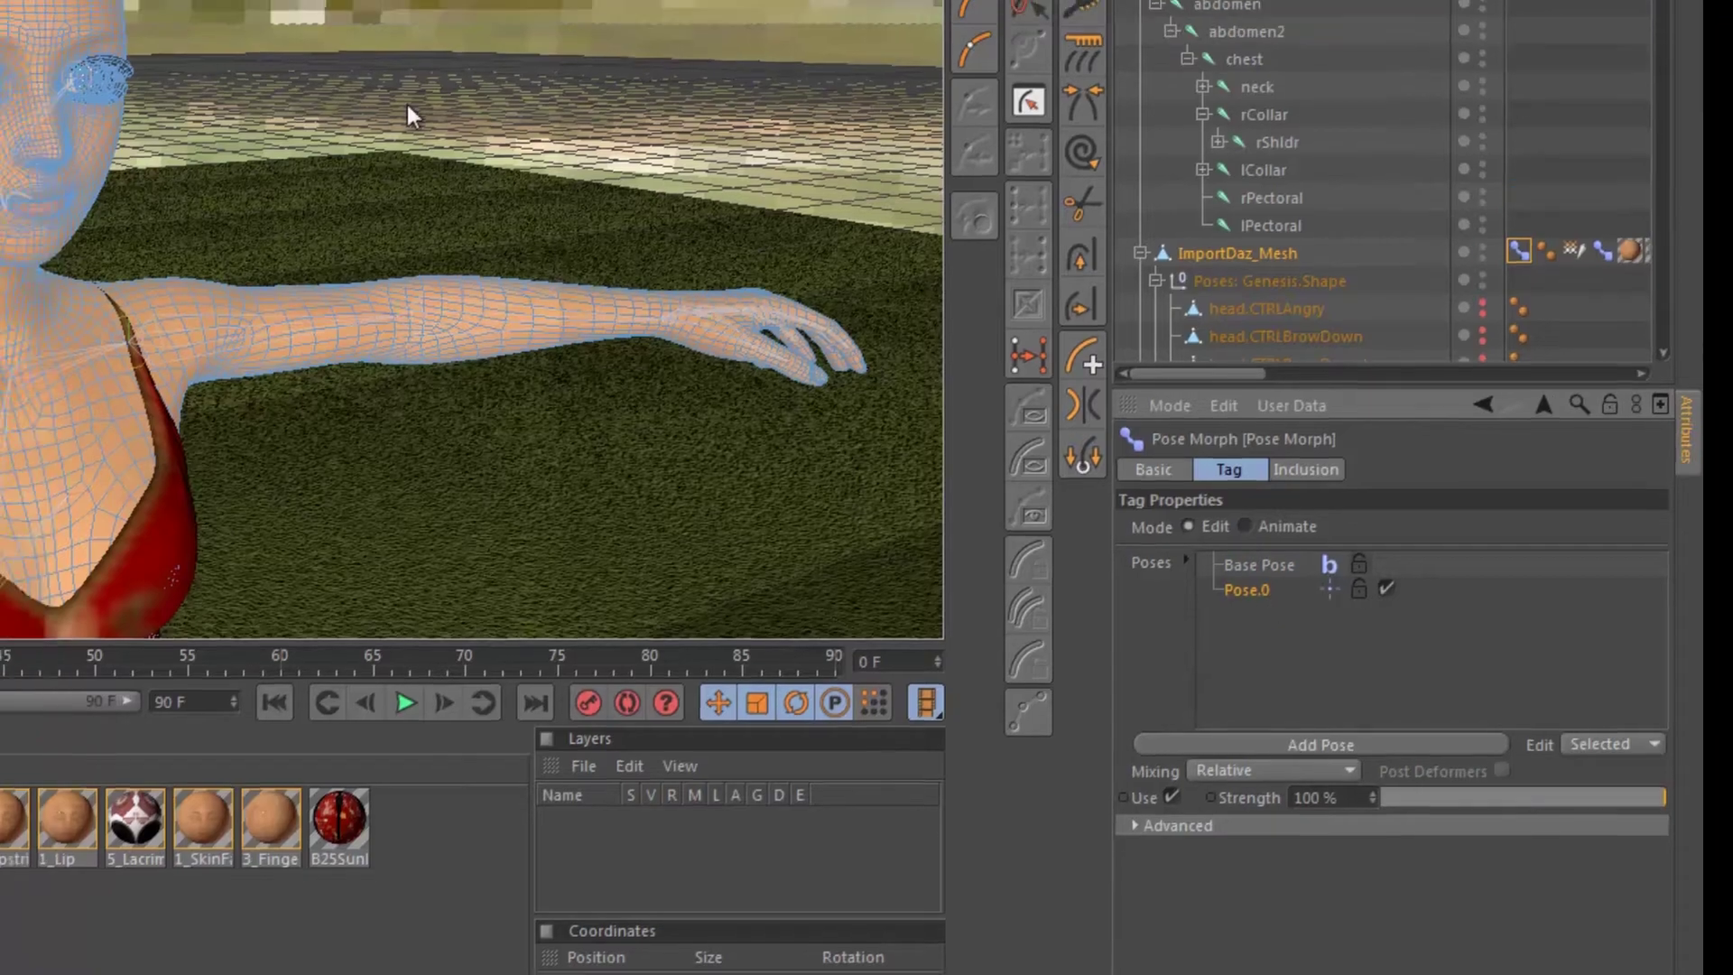
scroll(713, 376, up, 3)
scroll(885, 414, up, 3)
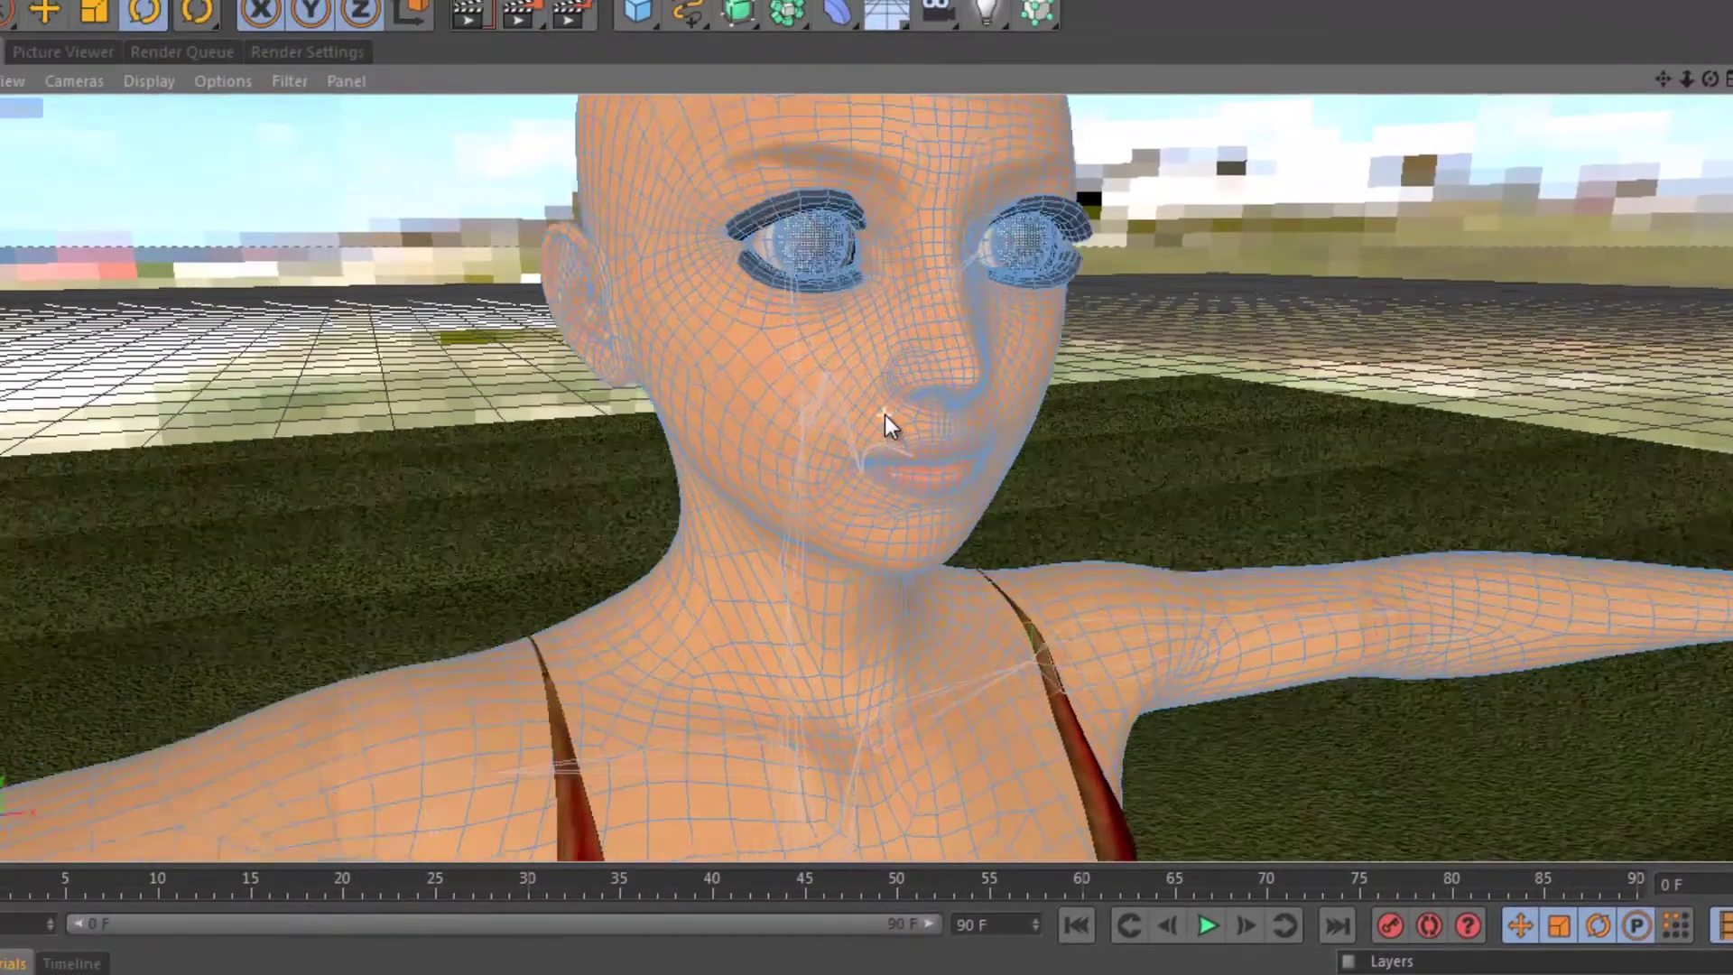
alt+drag(1119, 390, 816, 429)
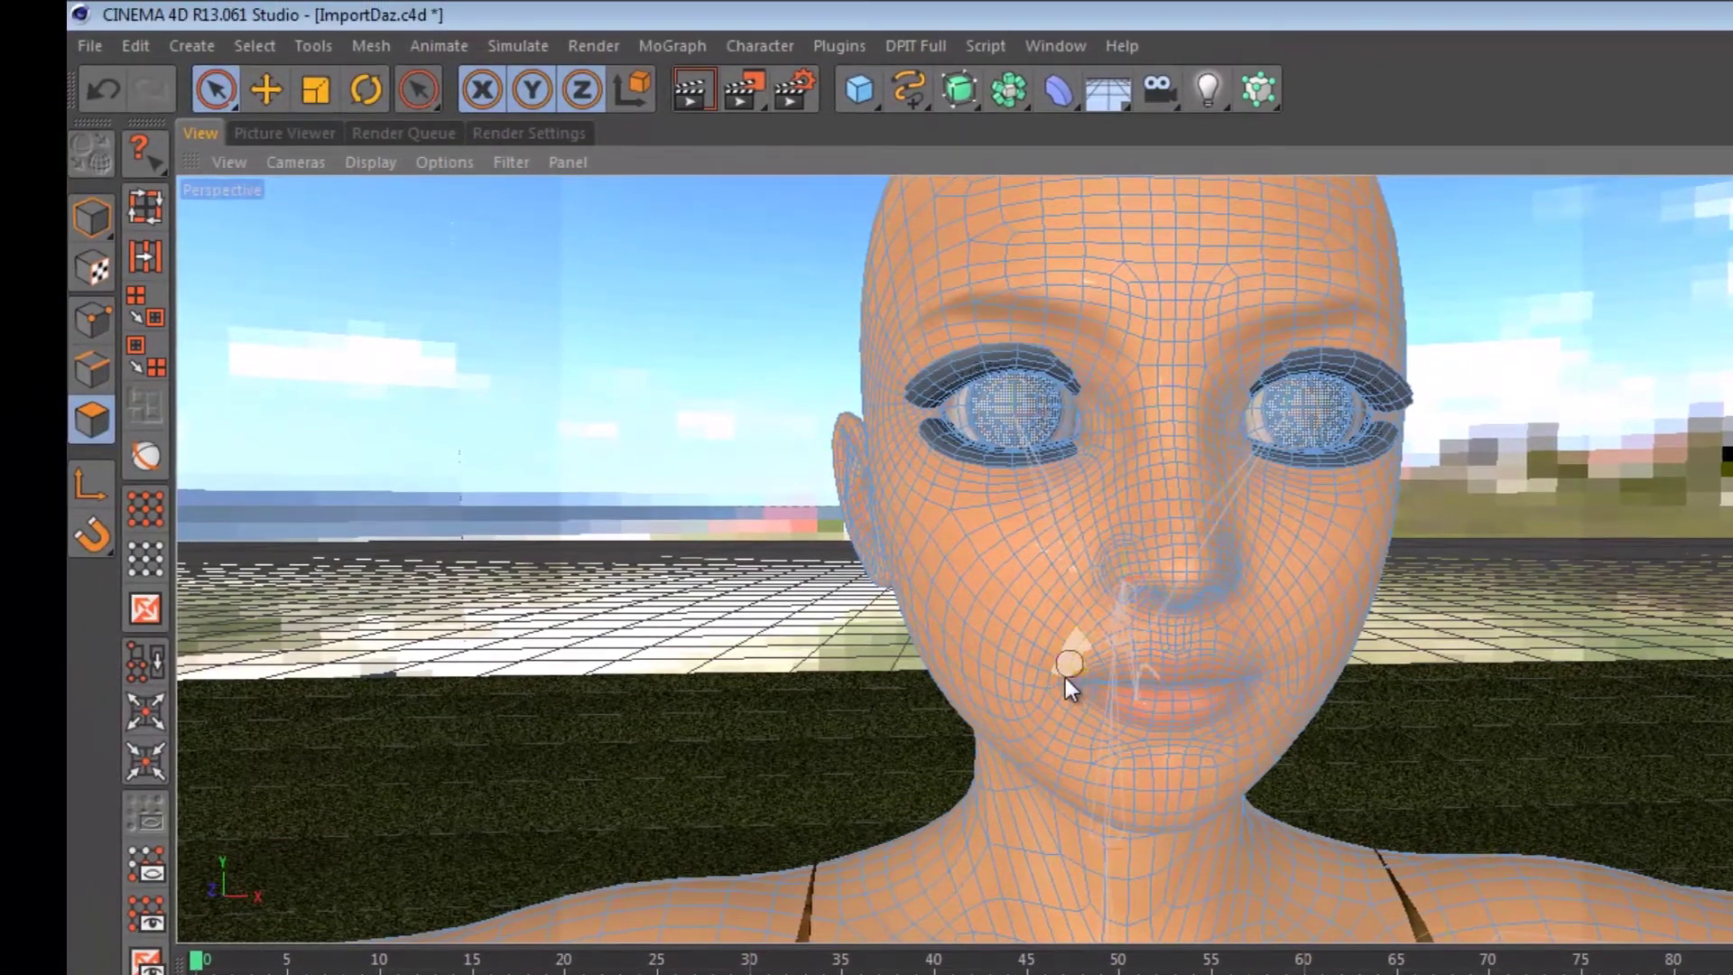
click(1071, 680)
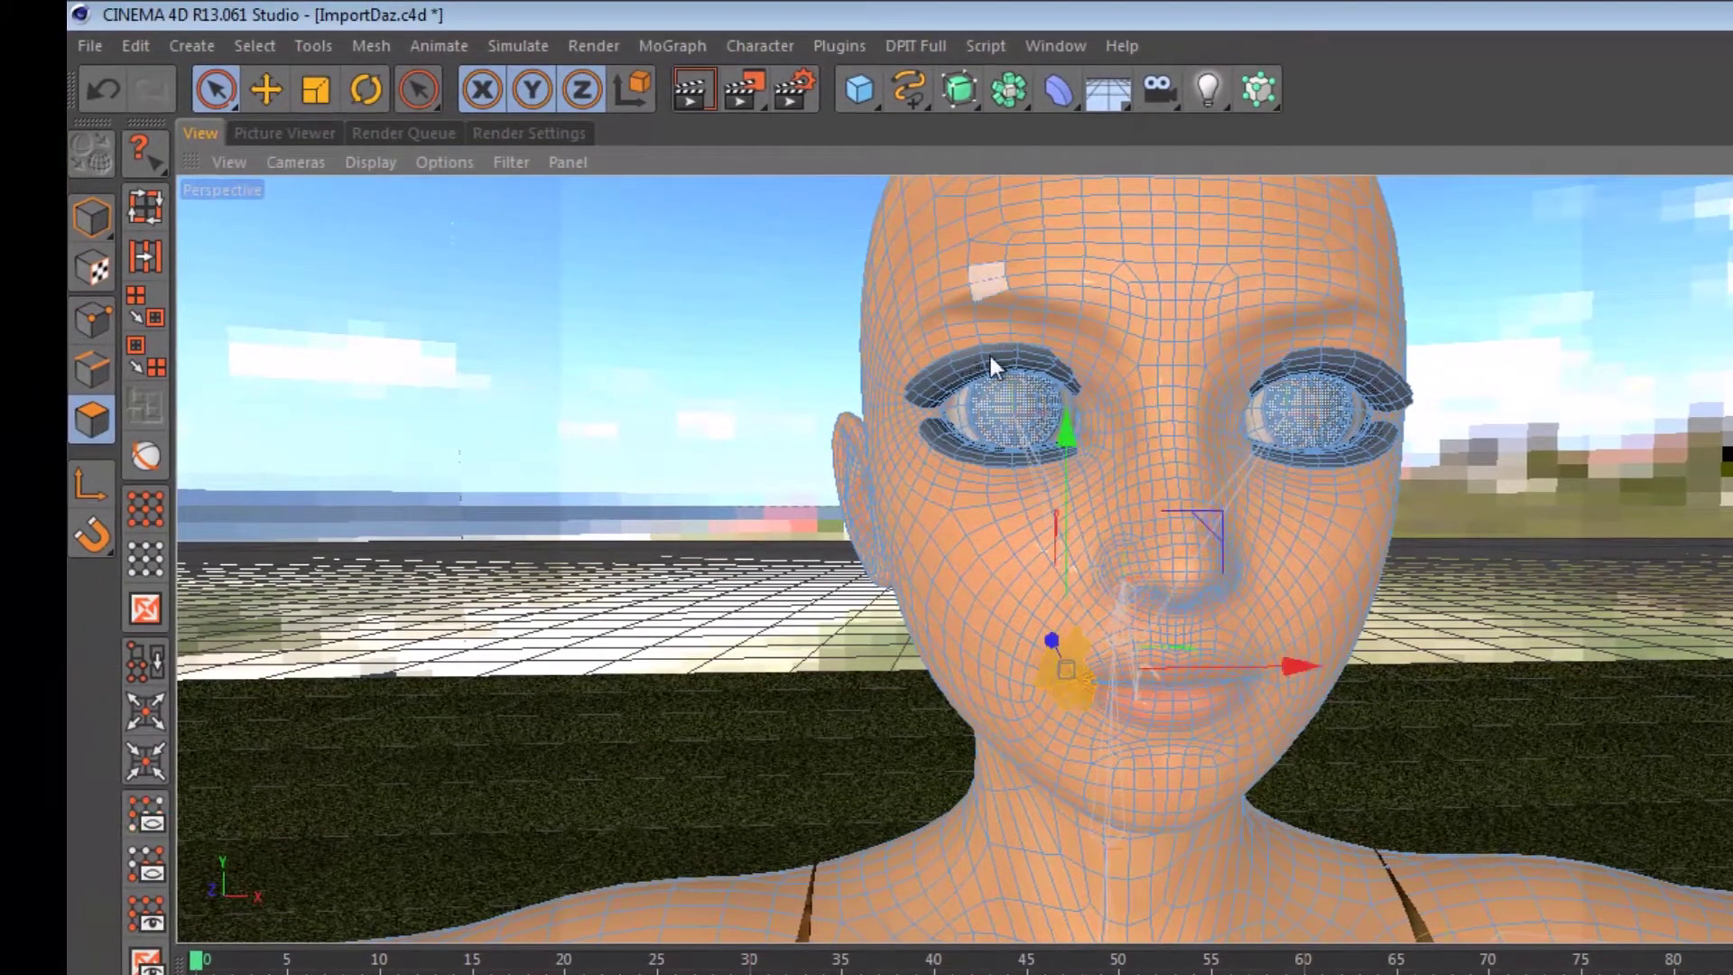
click(266, 88)
drag(1056, 441, 1064, 393)
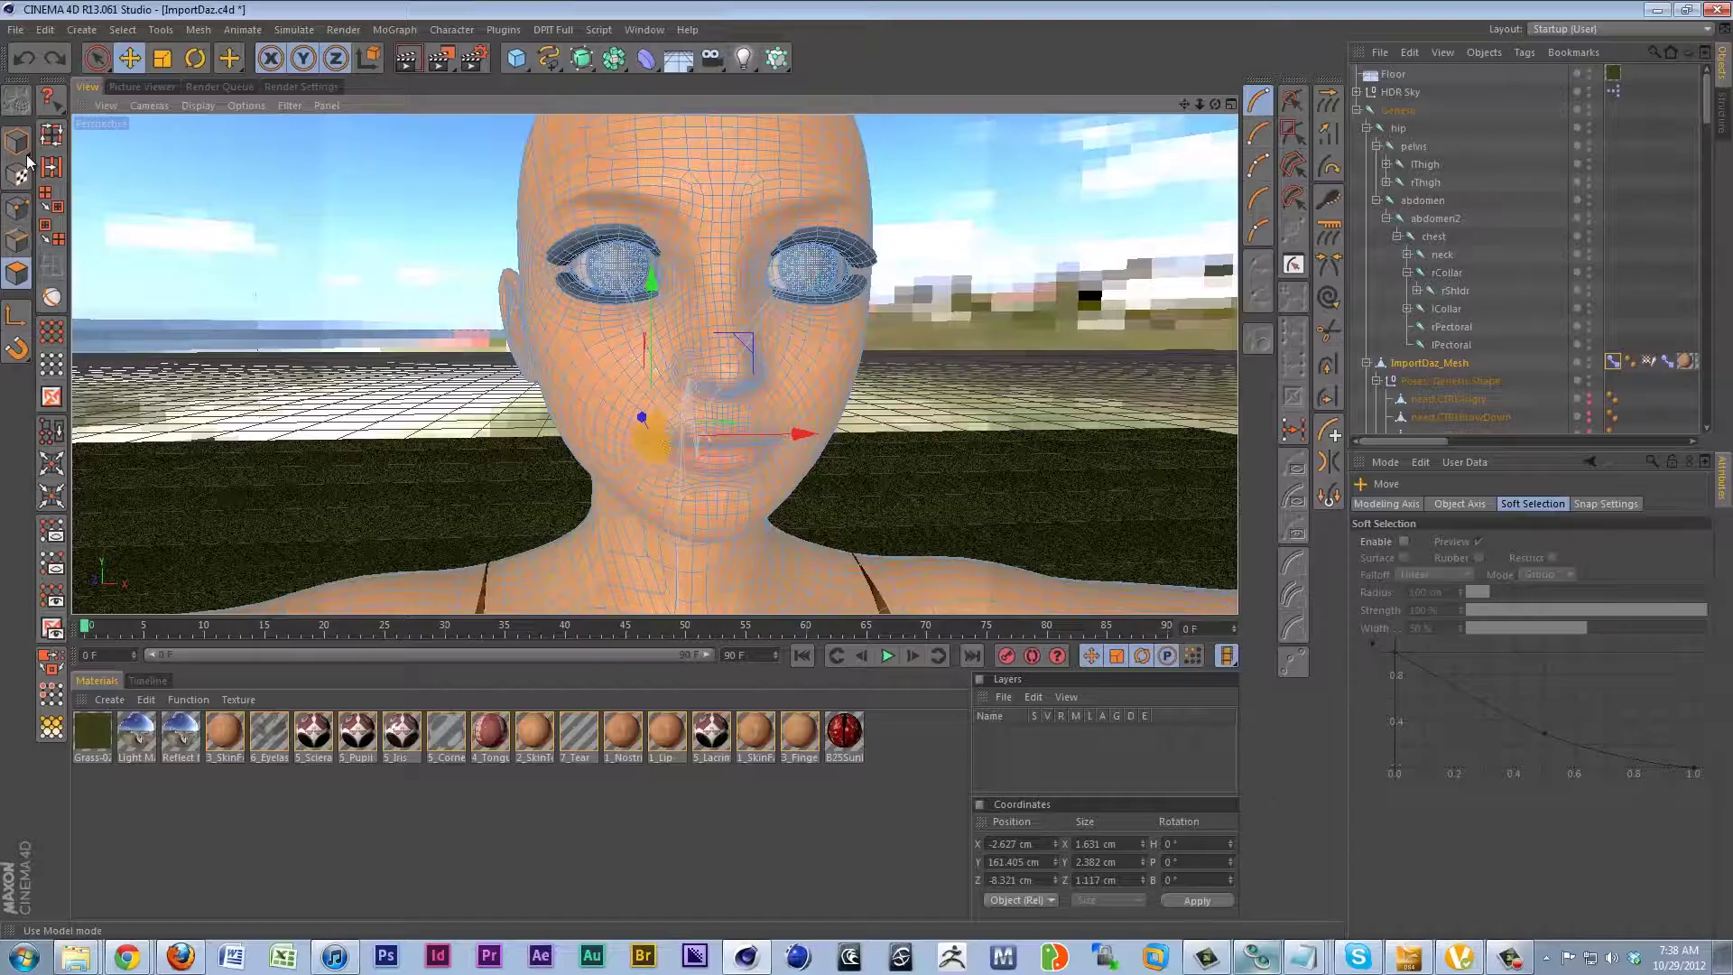
click(1459, 611)
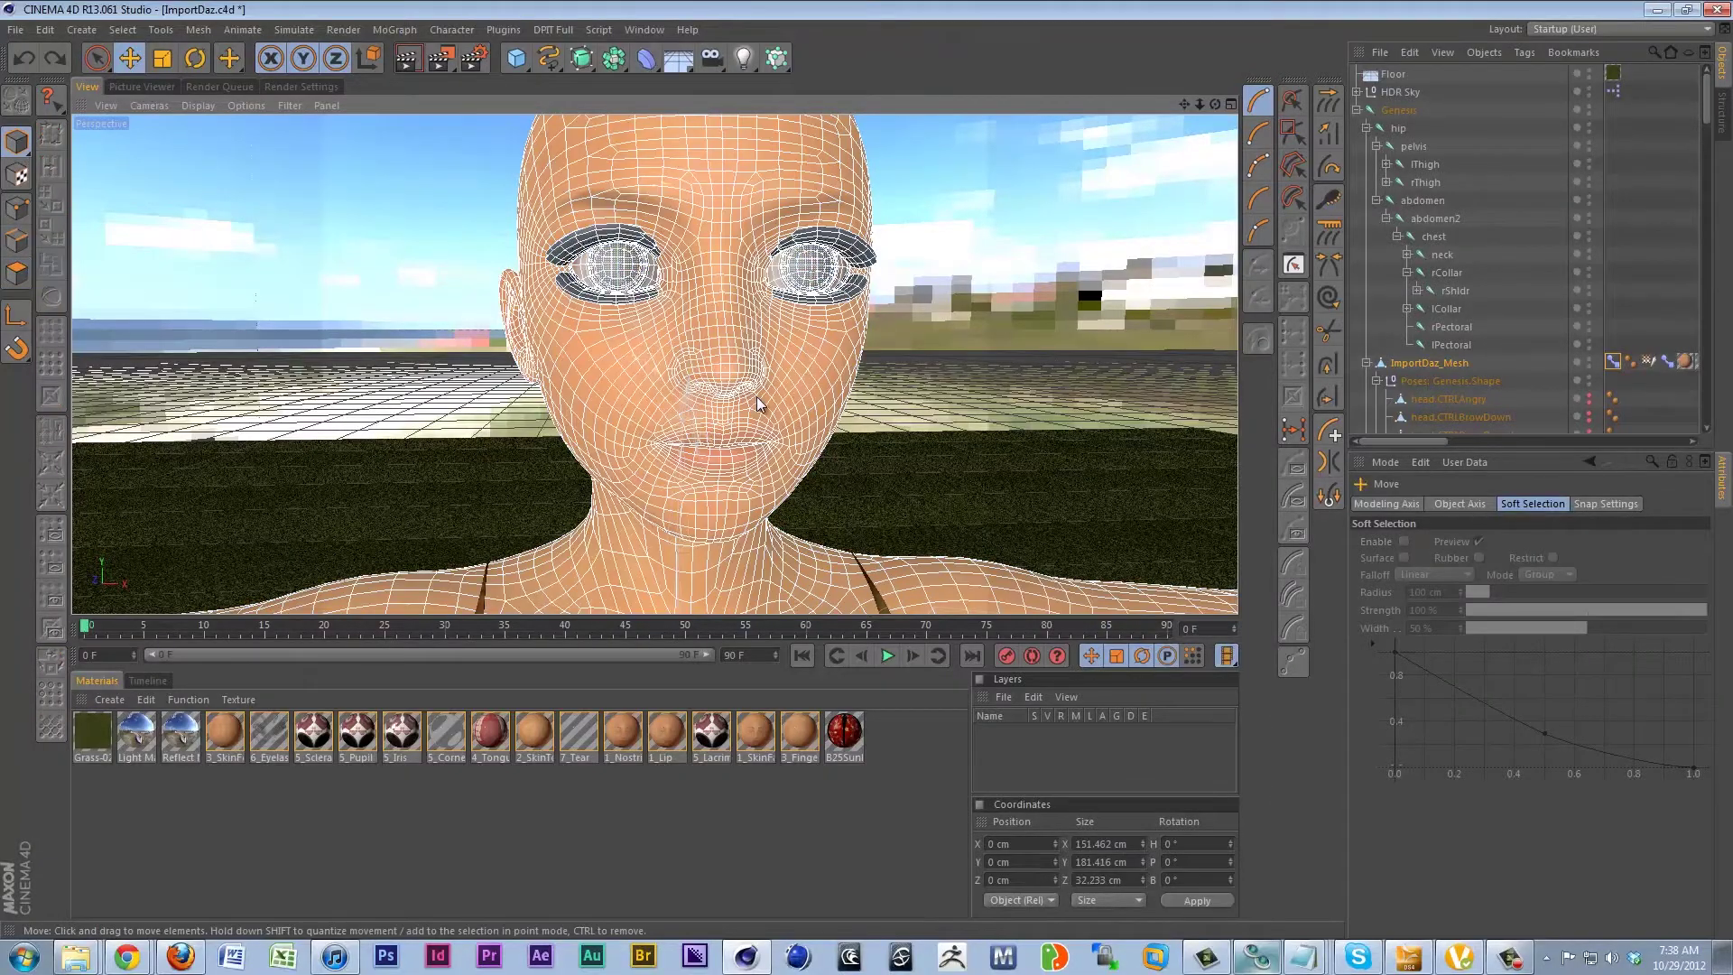
alt+drag(756, 397, 727, 456)
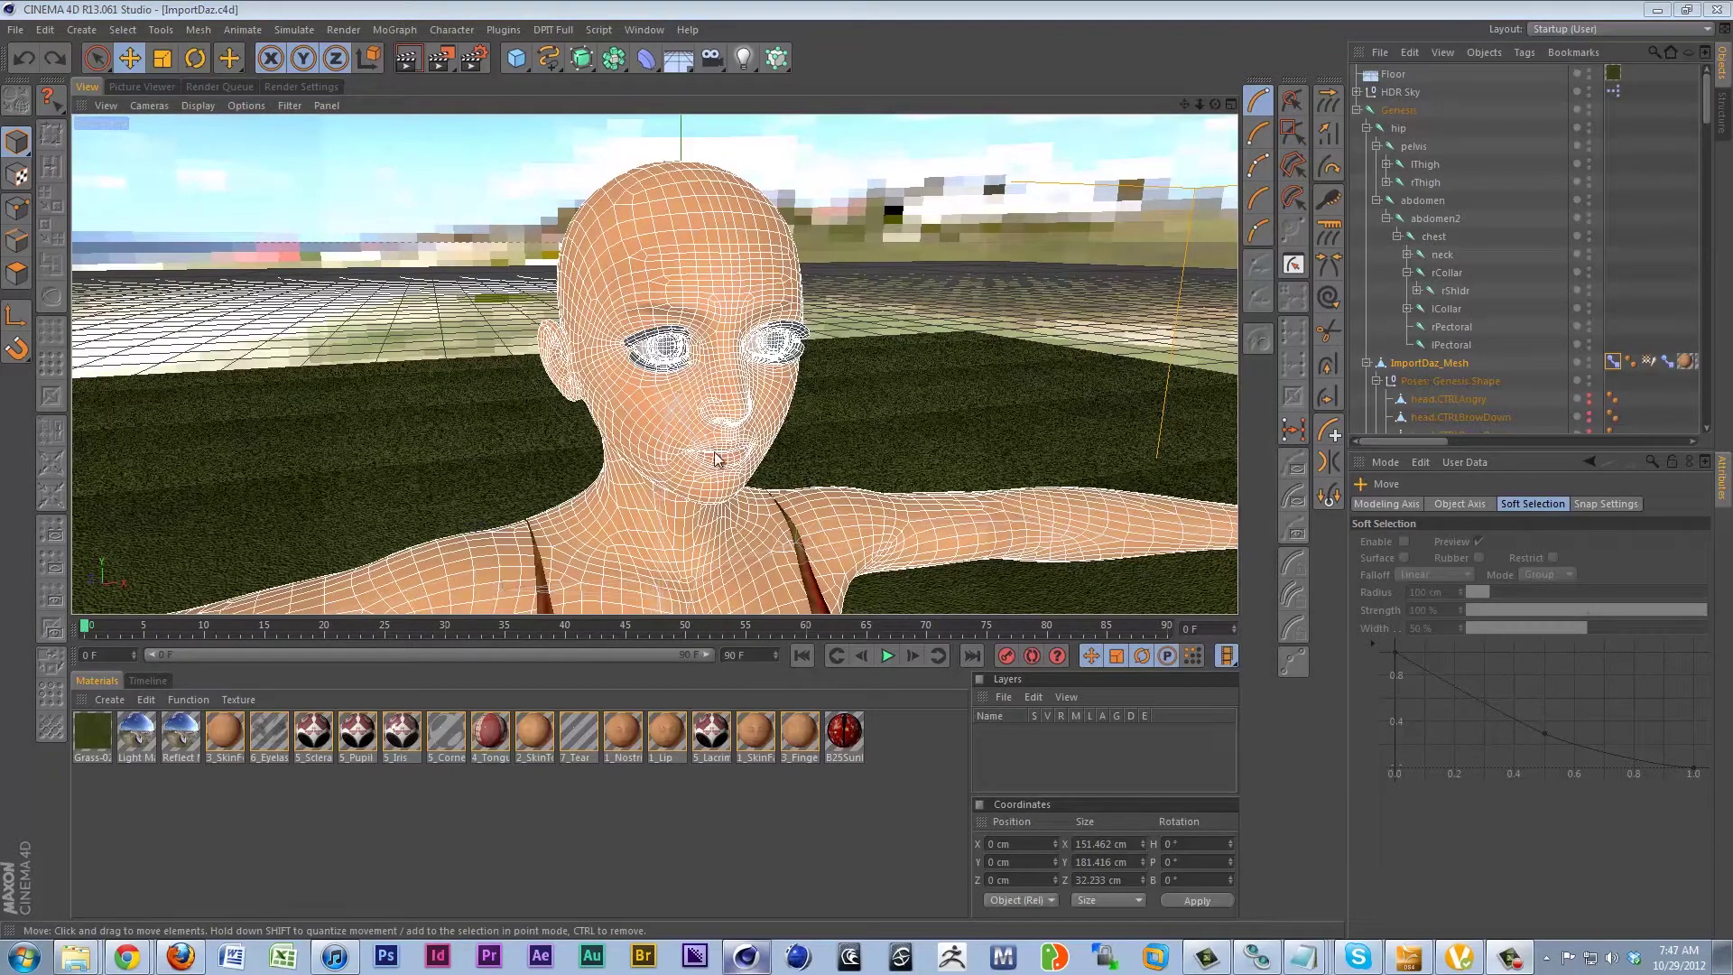
alt+drag(794, 457, 689, 238)
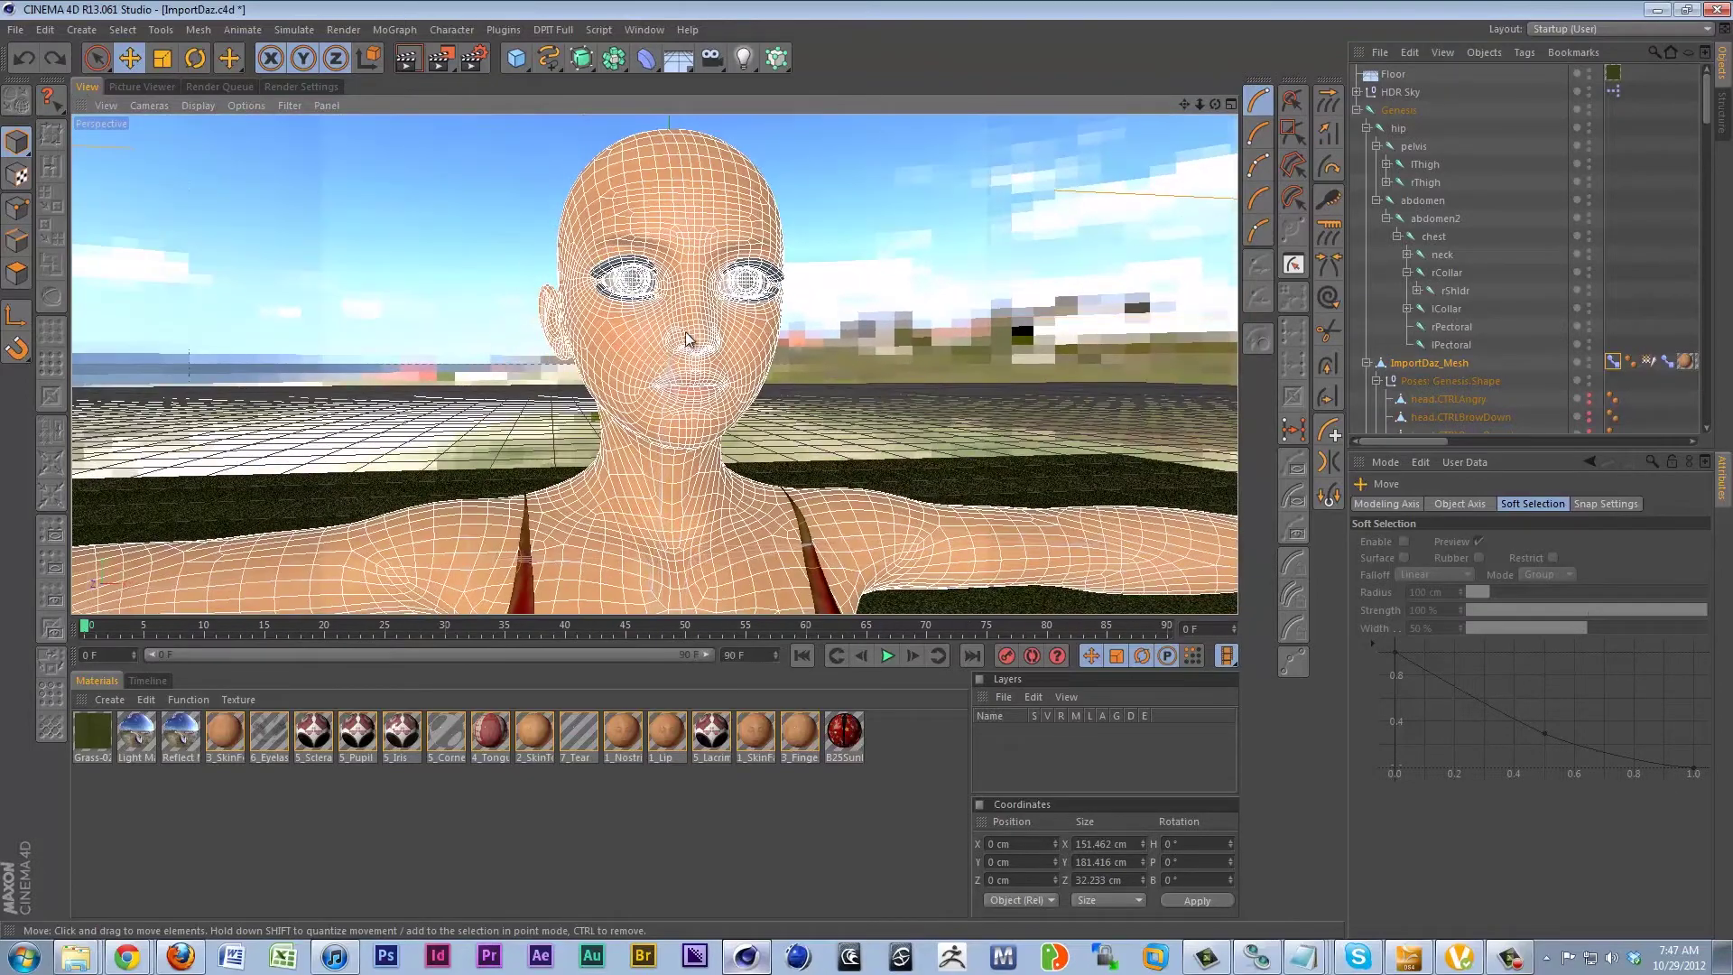
alt+drag(687, 339, 1153, 398)
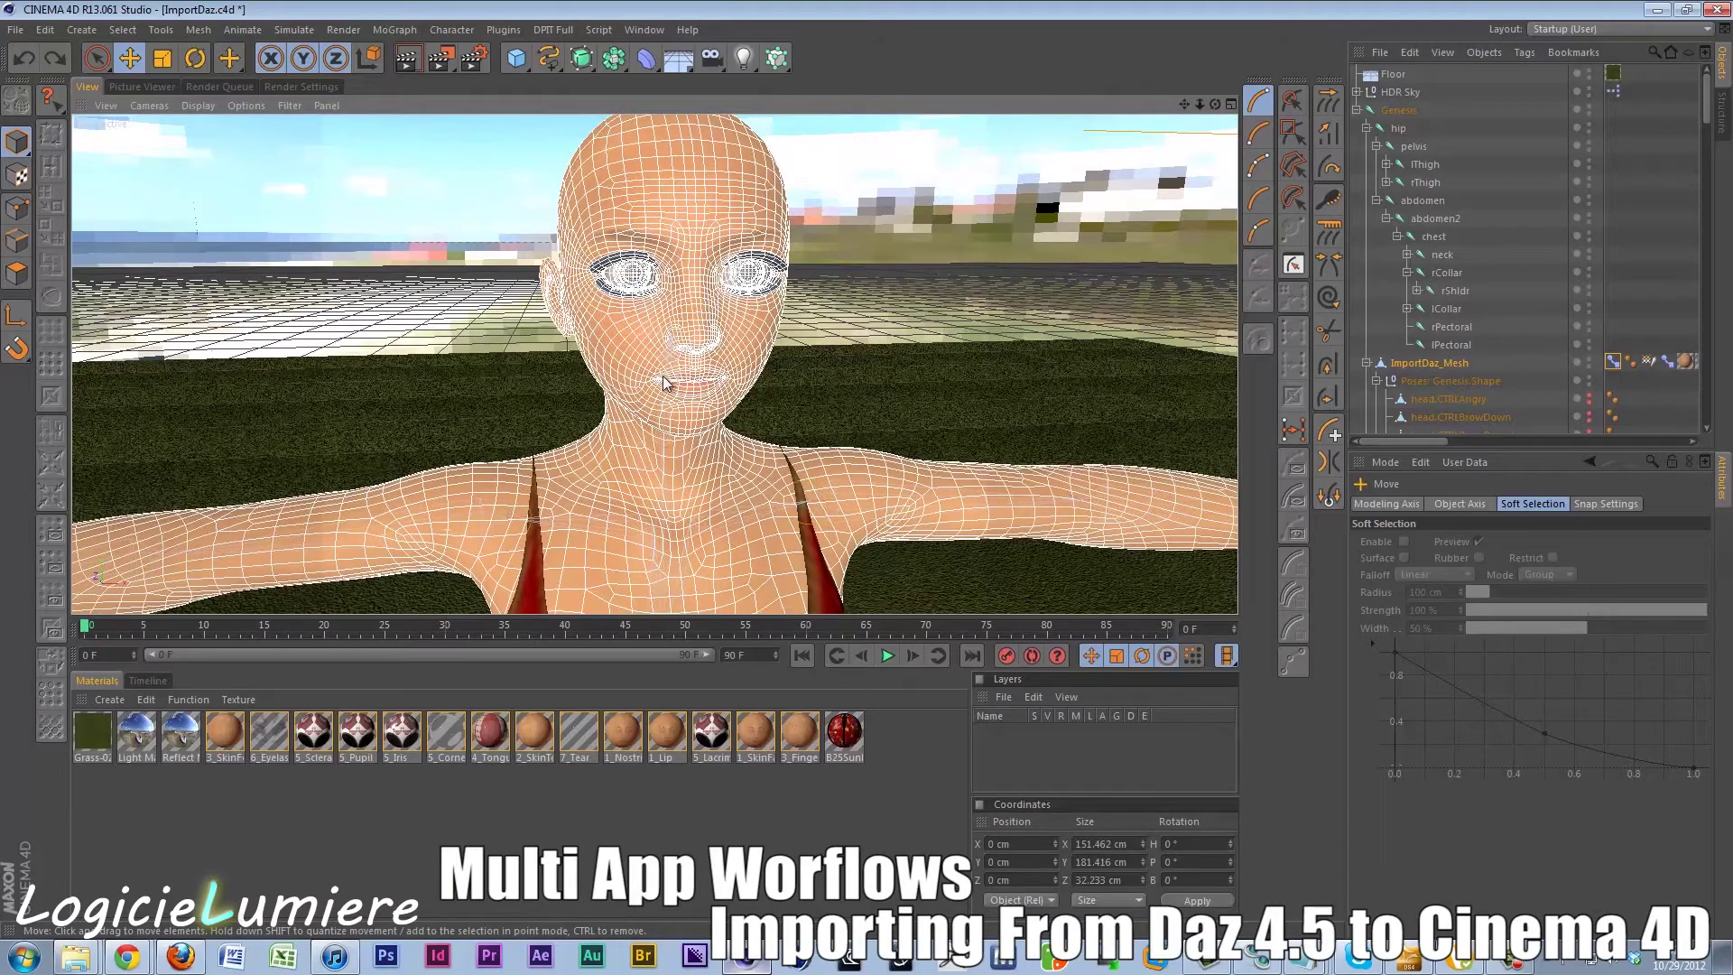
alt+drag(669, 384, 867, 401)
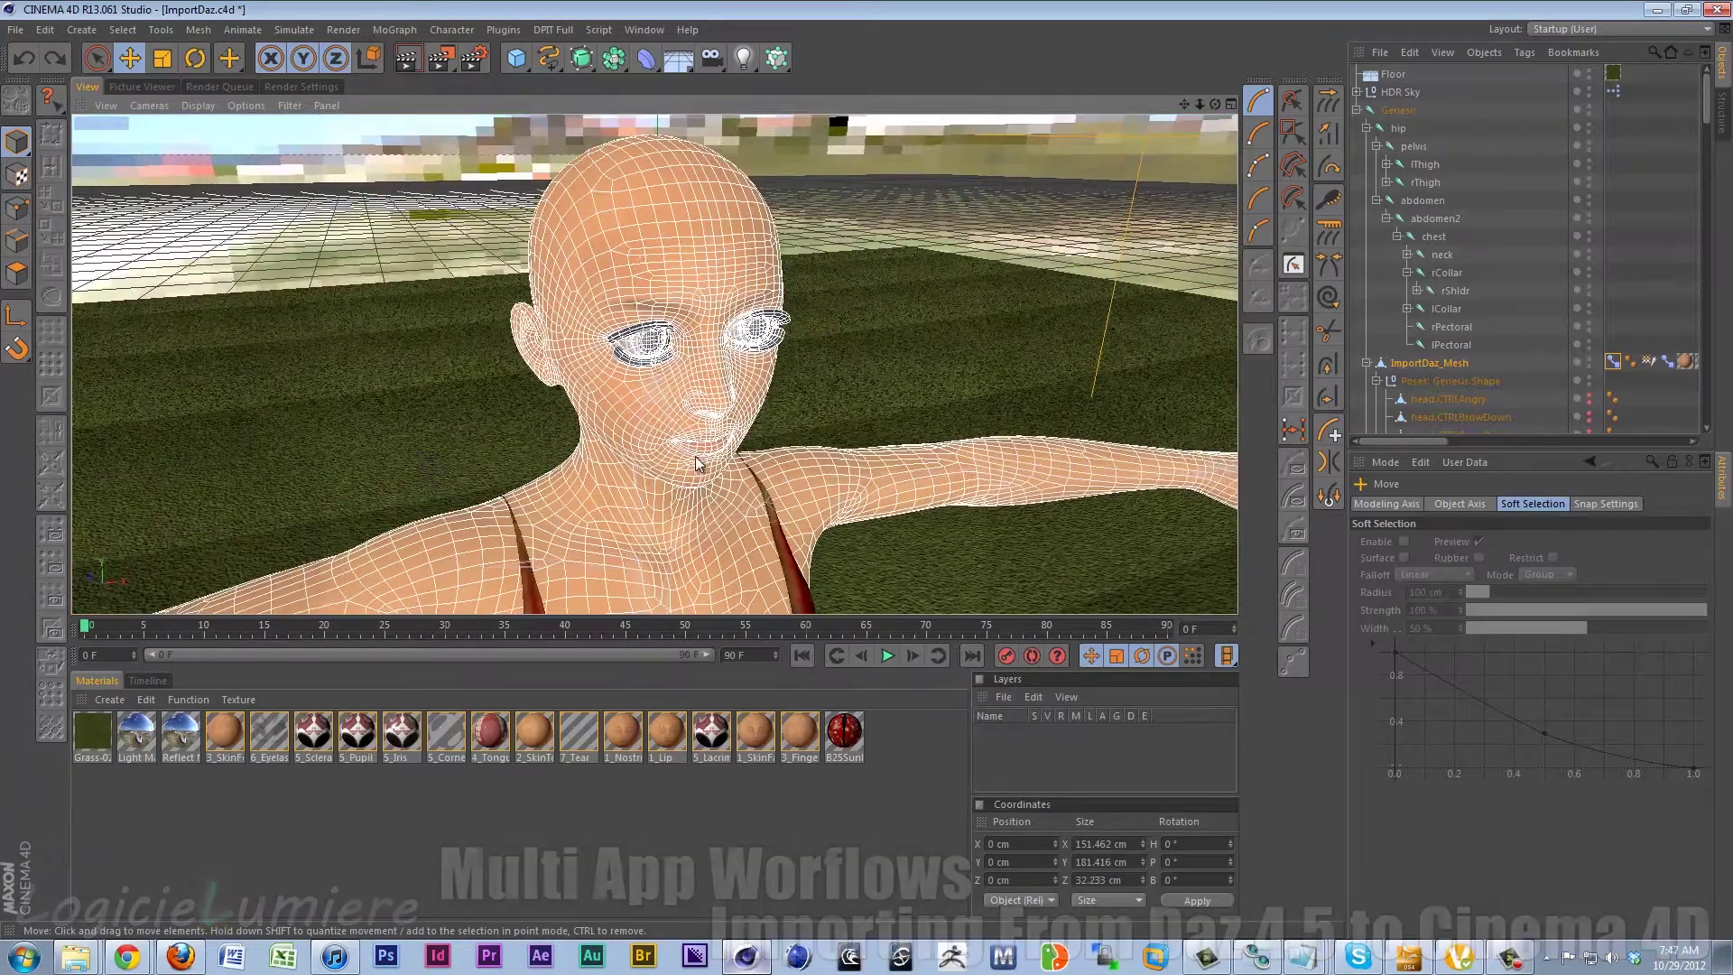
Collapse Poses: Genesis.Shape and ImportDaz_Mesh so the mesh sits beside ImportDaz_Dress
click(1612, 361)
ctrl+click(1611, 357)
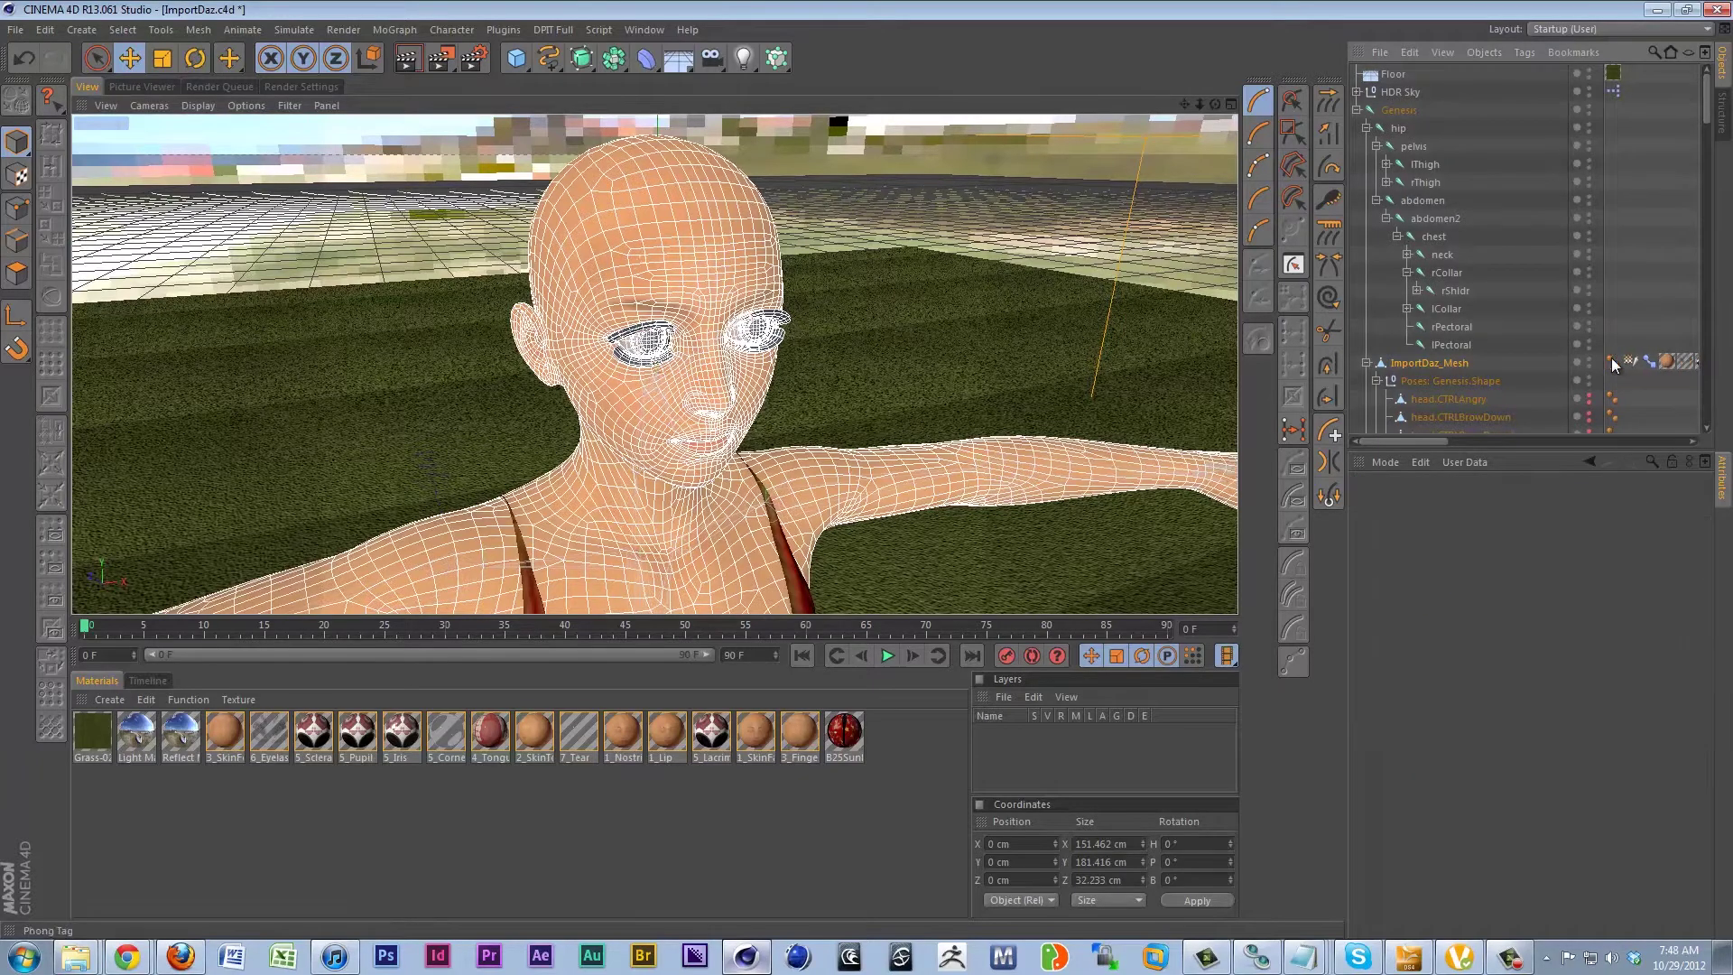
scroll(1503, 336, down, 4)
scroll(1503, 336, up, 4)
click(1377, 379)
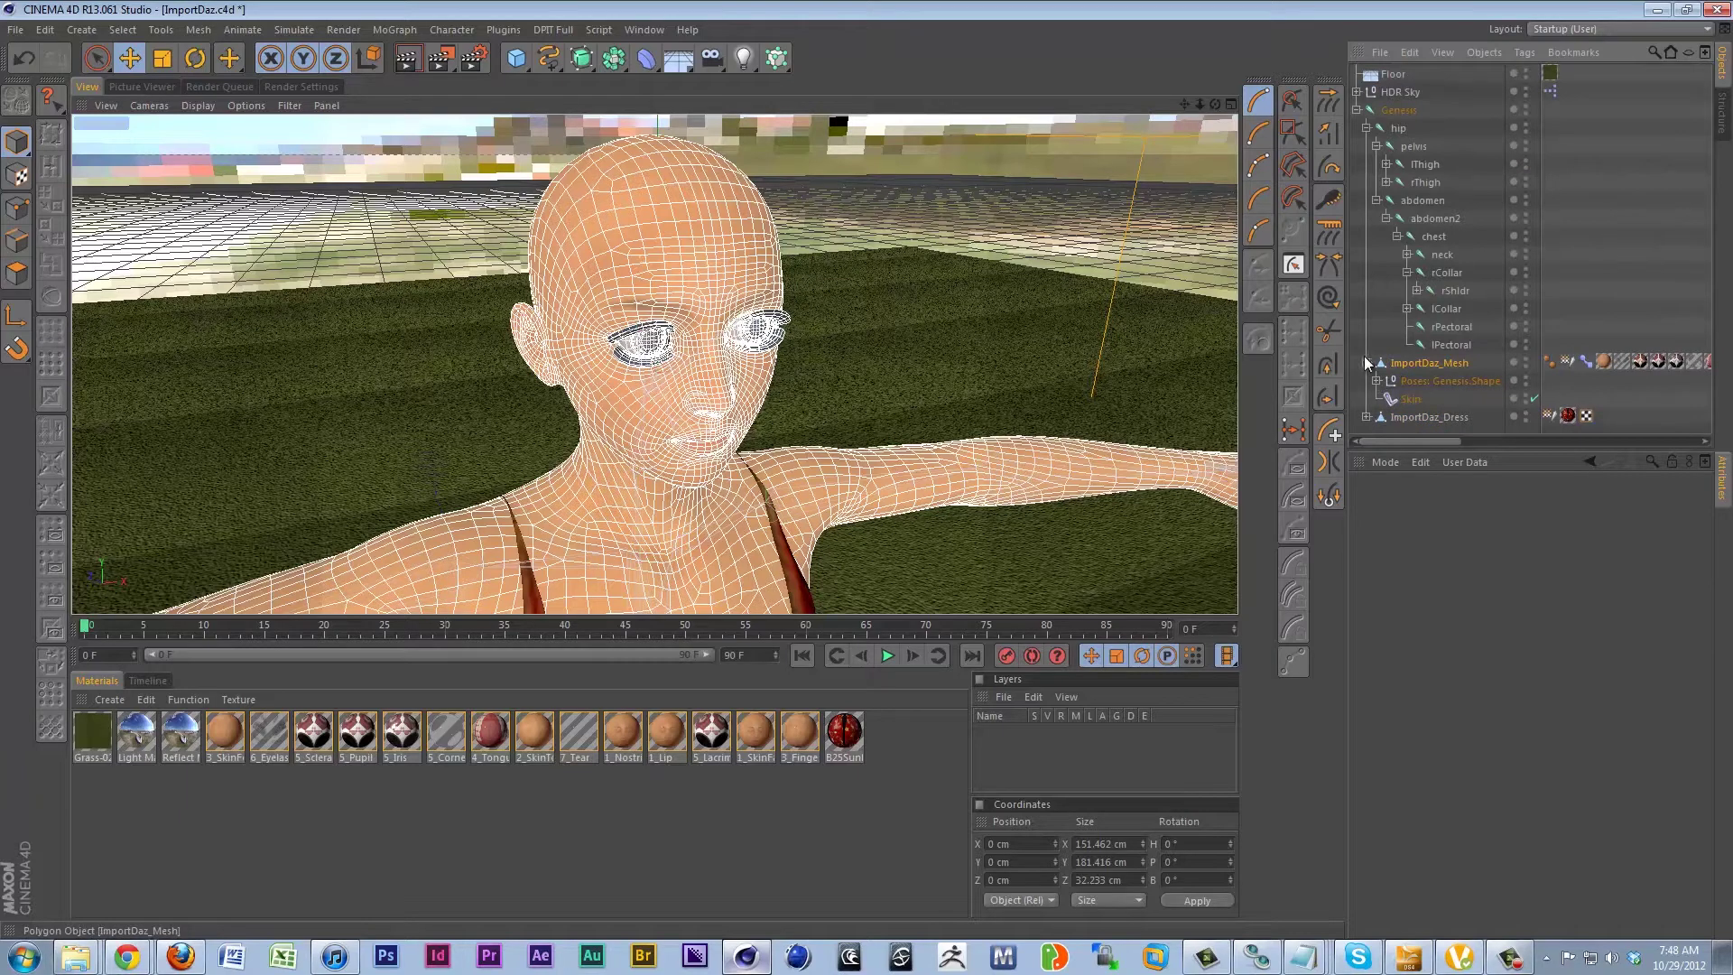
click(1367, 362)
drag(1432, 442, 1378, 446)
Zoom and orbit the viewport out to the whole dressed figure, then switch to Windows Explorer
scroll(772, 298, down, 2)
scroll(772, 299, down, 2)
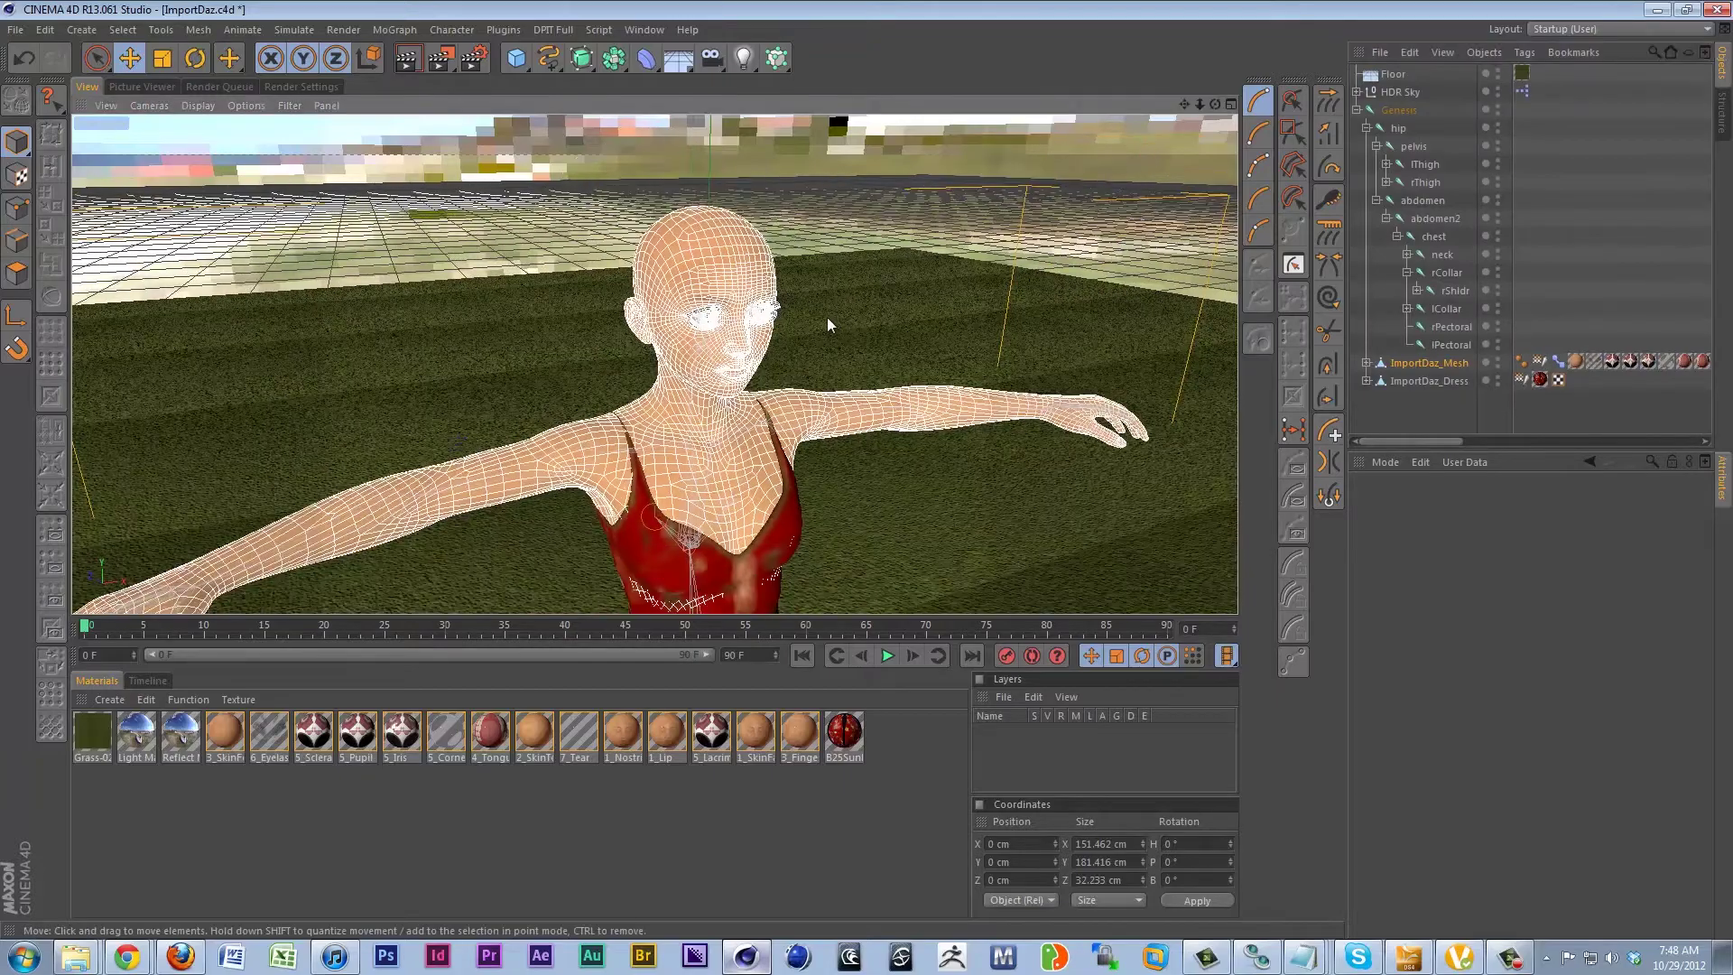
alt+middle_drag(837, 318, 691, 323)
scroll(691, 322, down, 2)
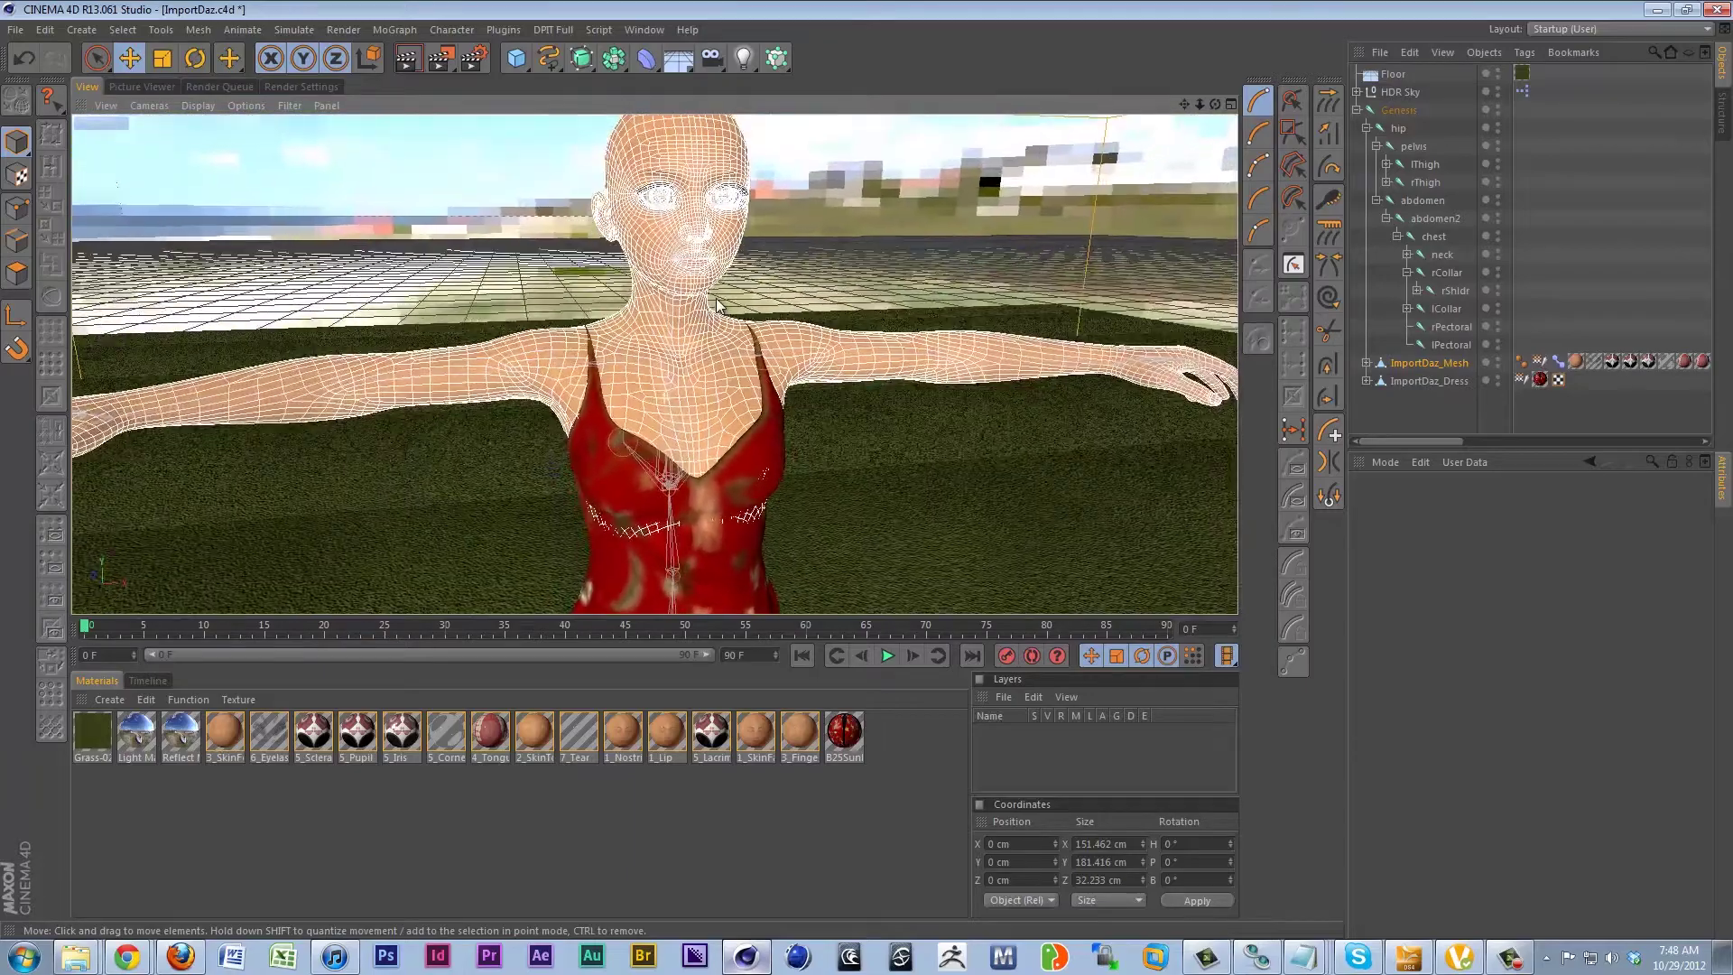
scroll(679, 343, down, 3)
scroll(675, 347, down, 4)
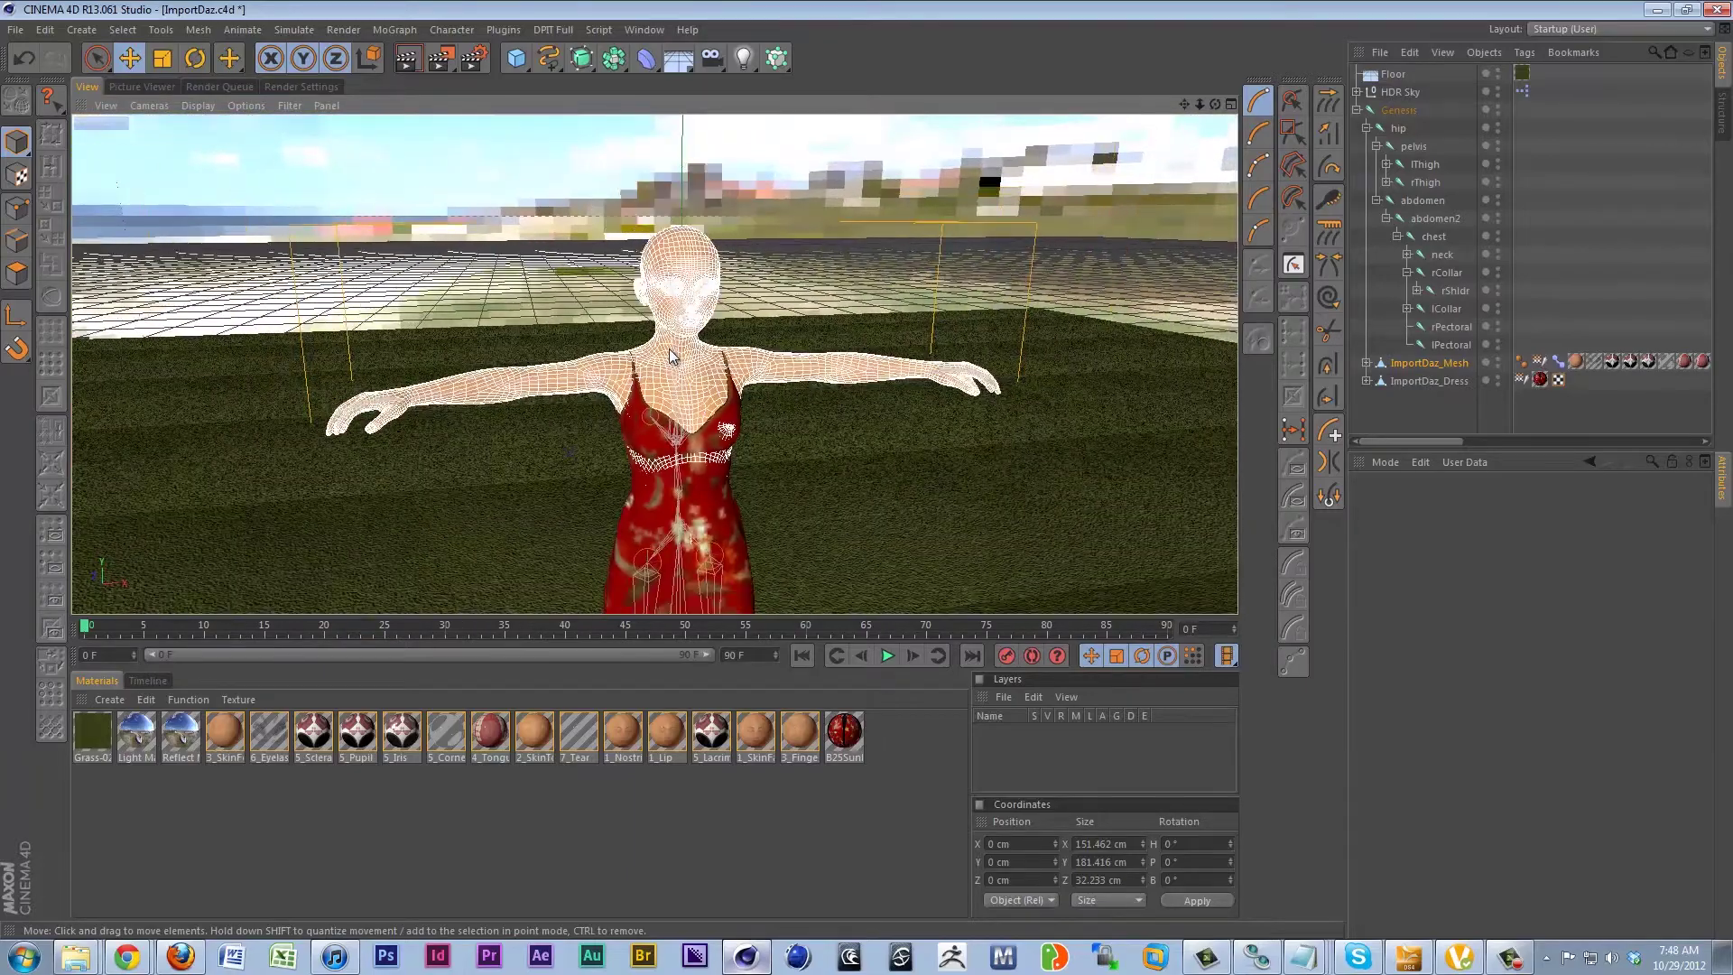
scroll(613, 305, down, 4)
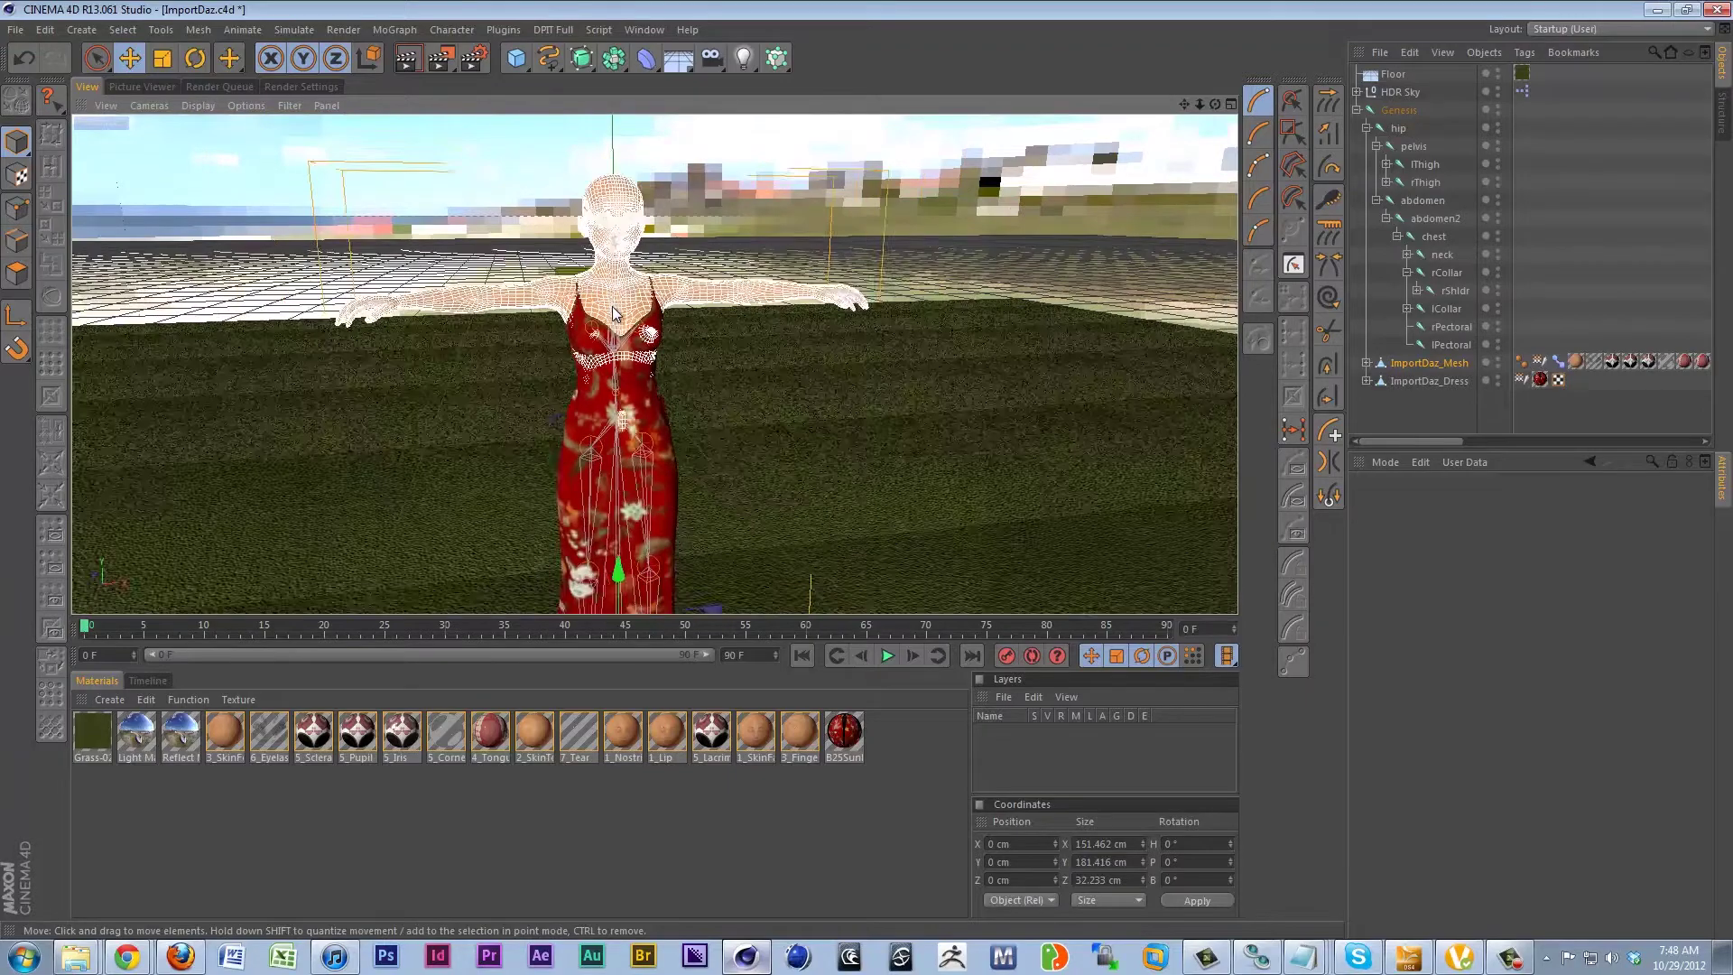
mouse_move(81, 959)
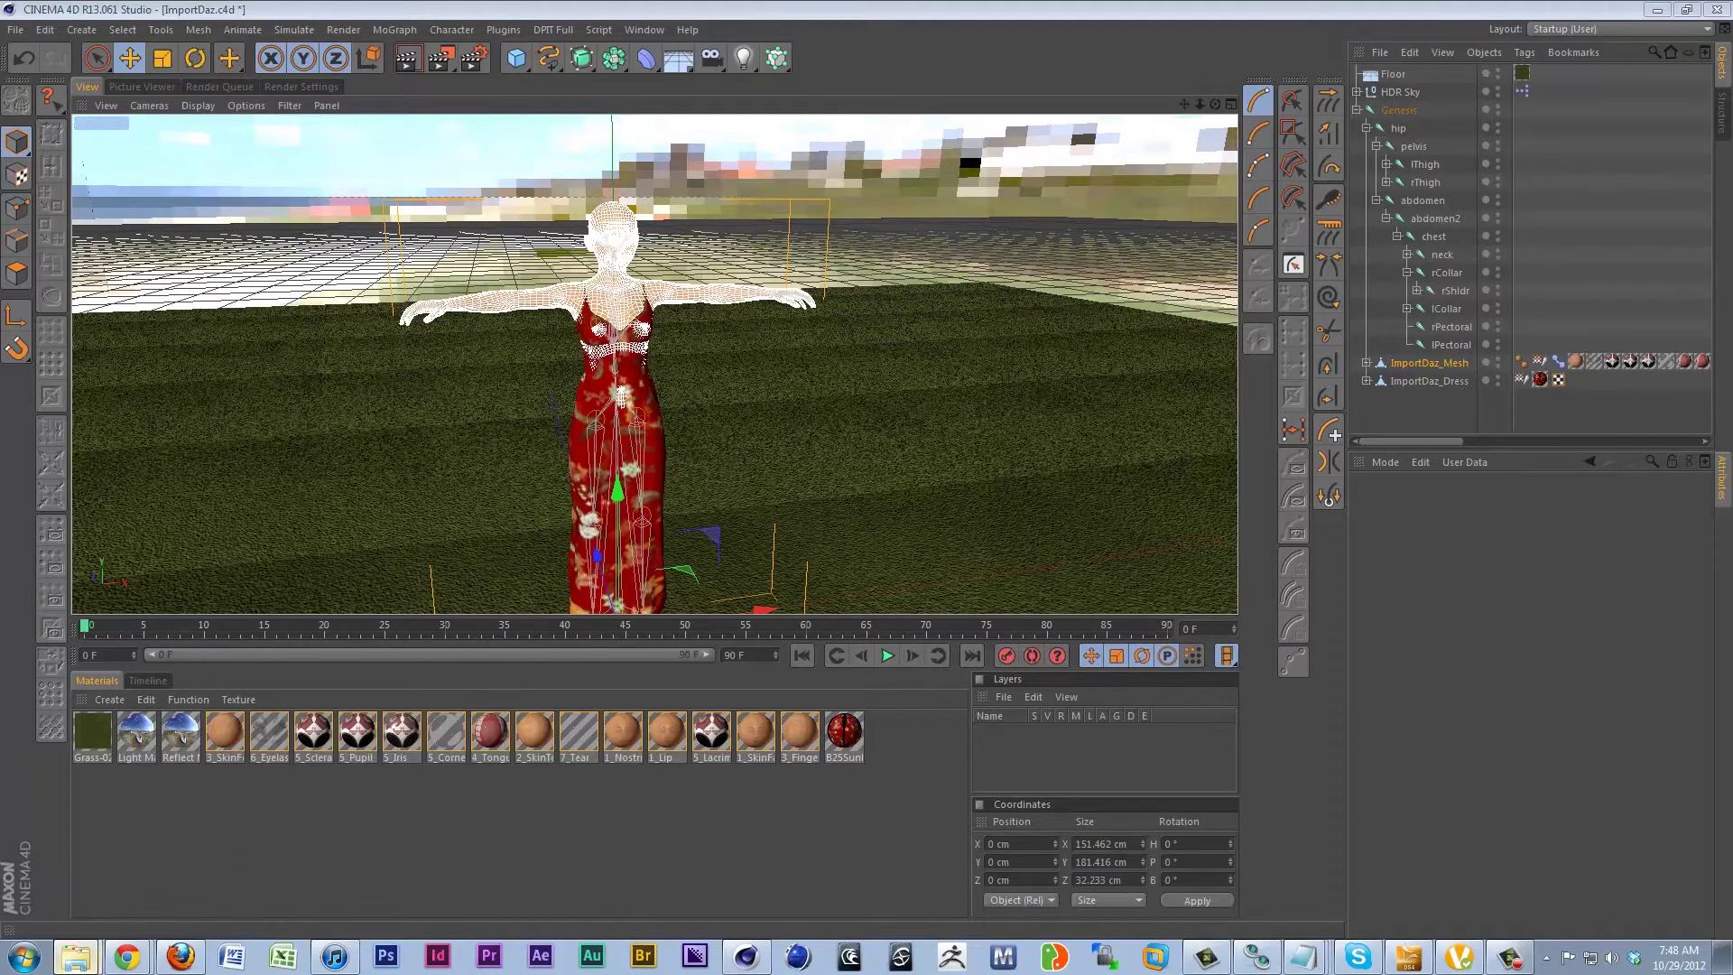
key(alt+Tab)
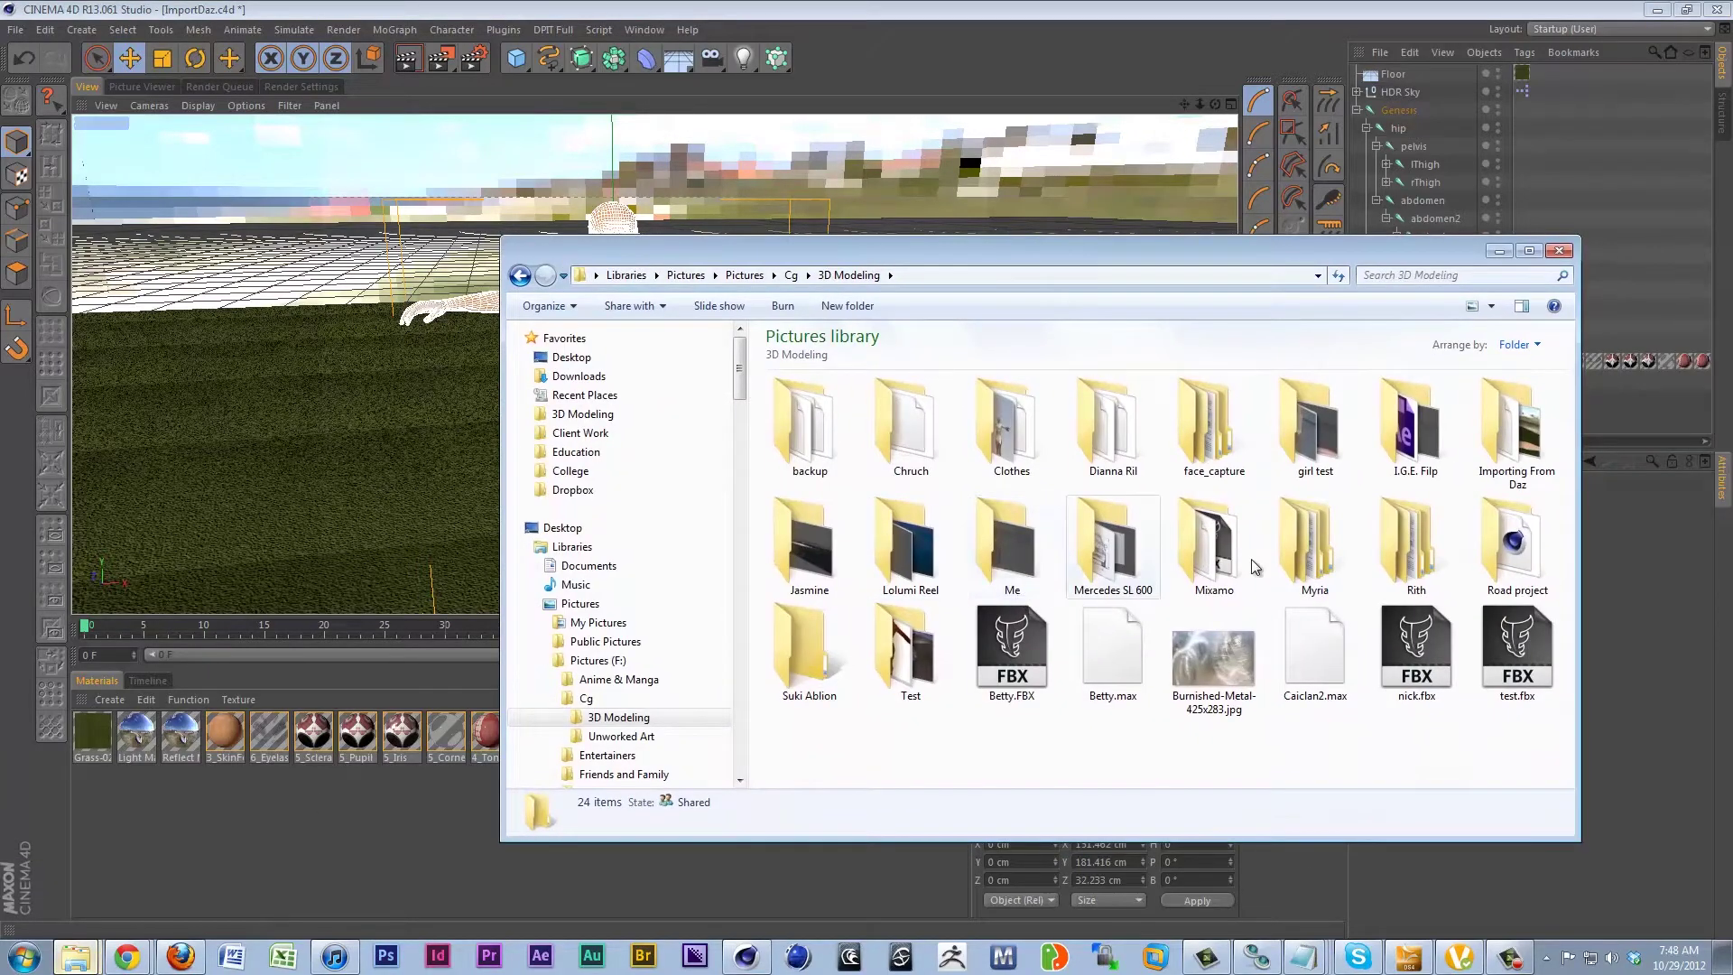
Browse to Importing From Daz > FBX > ImportDaz.images and select the RyKeira_torsoBU.jpg texture
double_click(1534, 430)
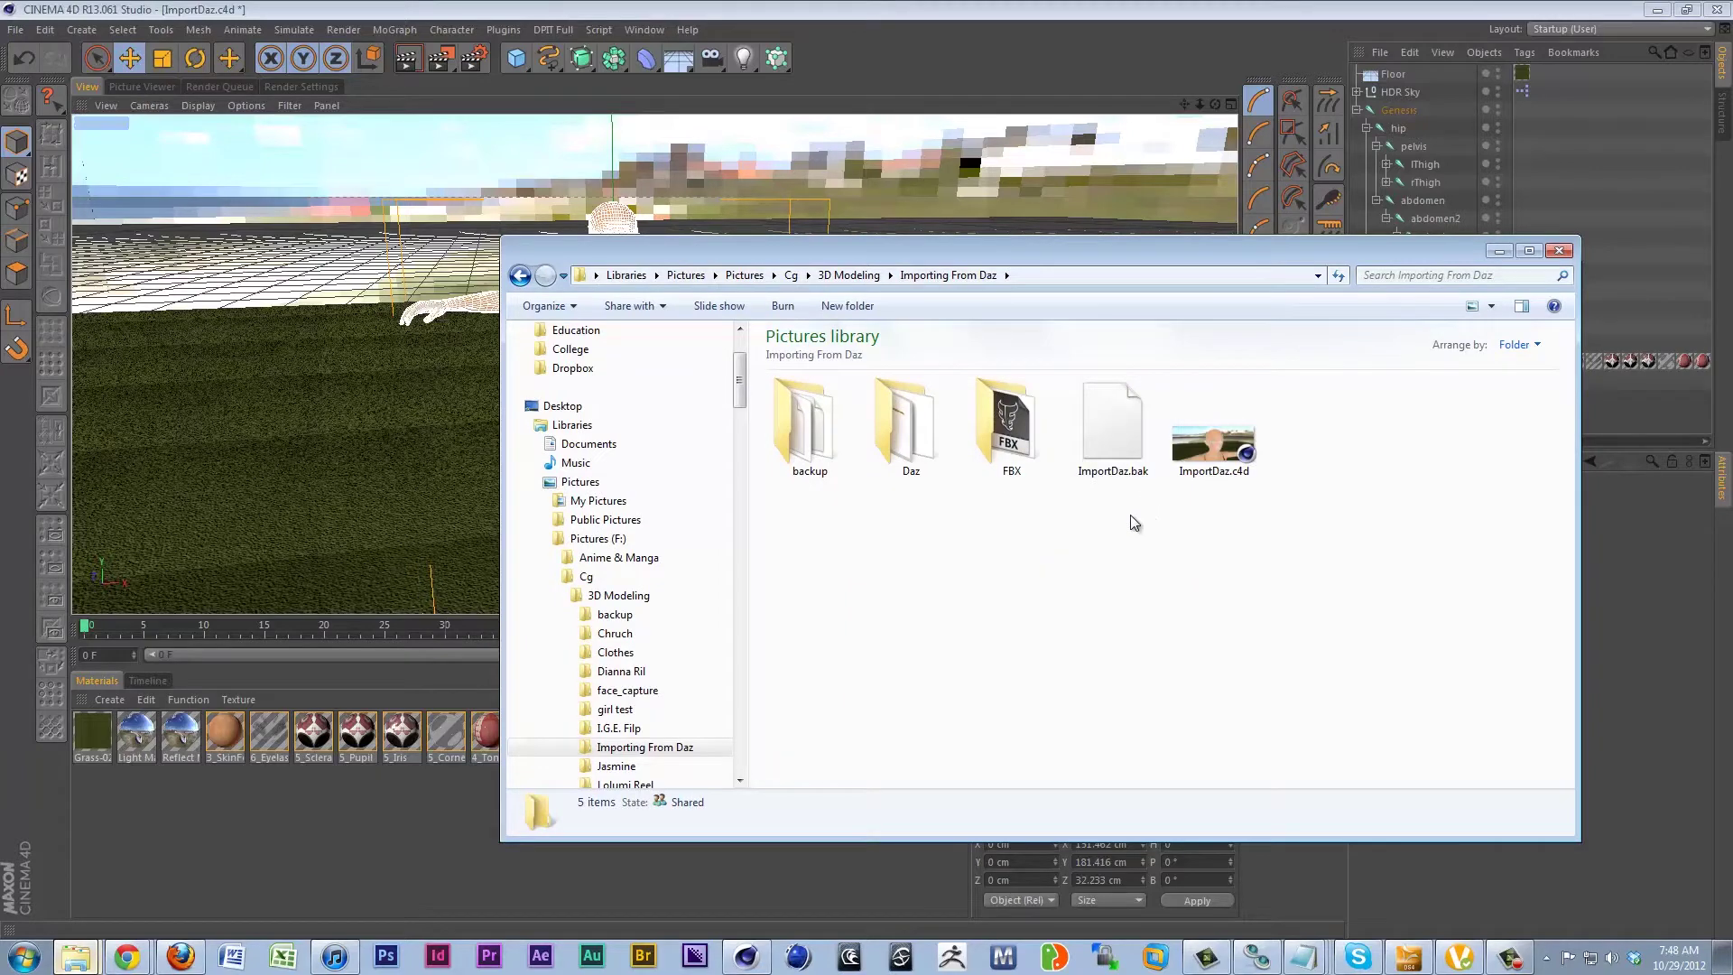
double_click(1007, 422)
click(784, 440)
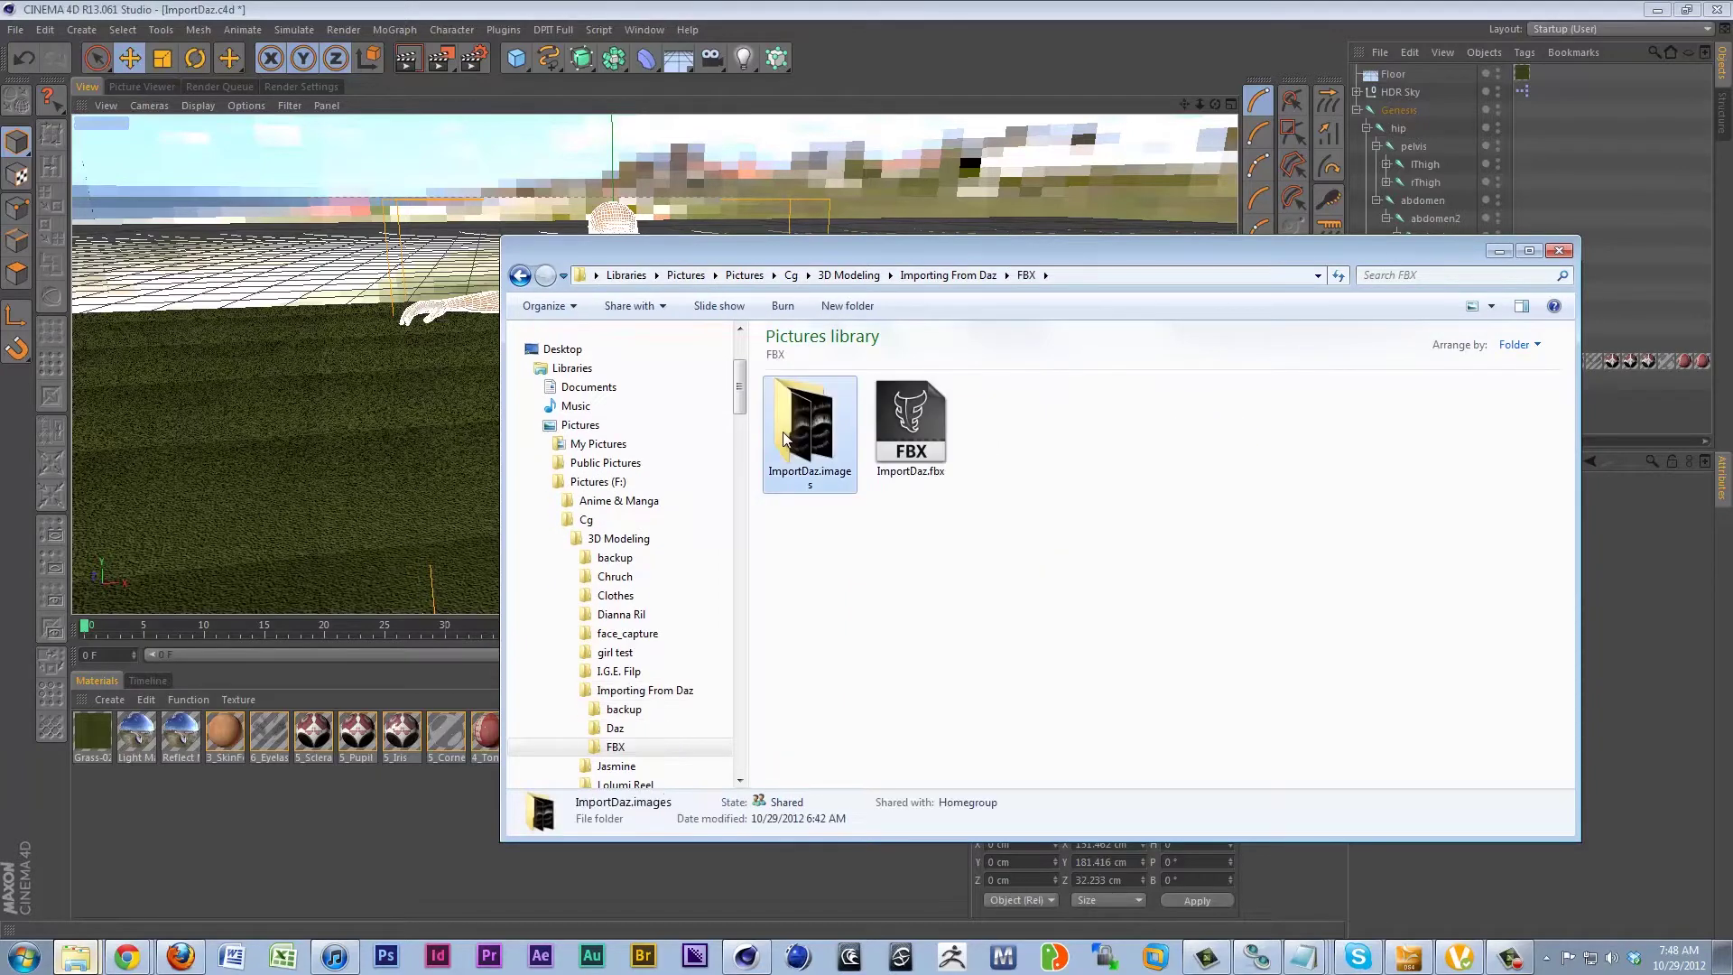
double_click(785, 439)
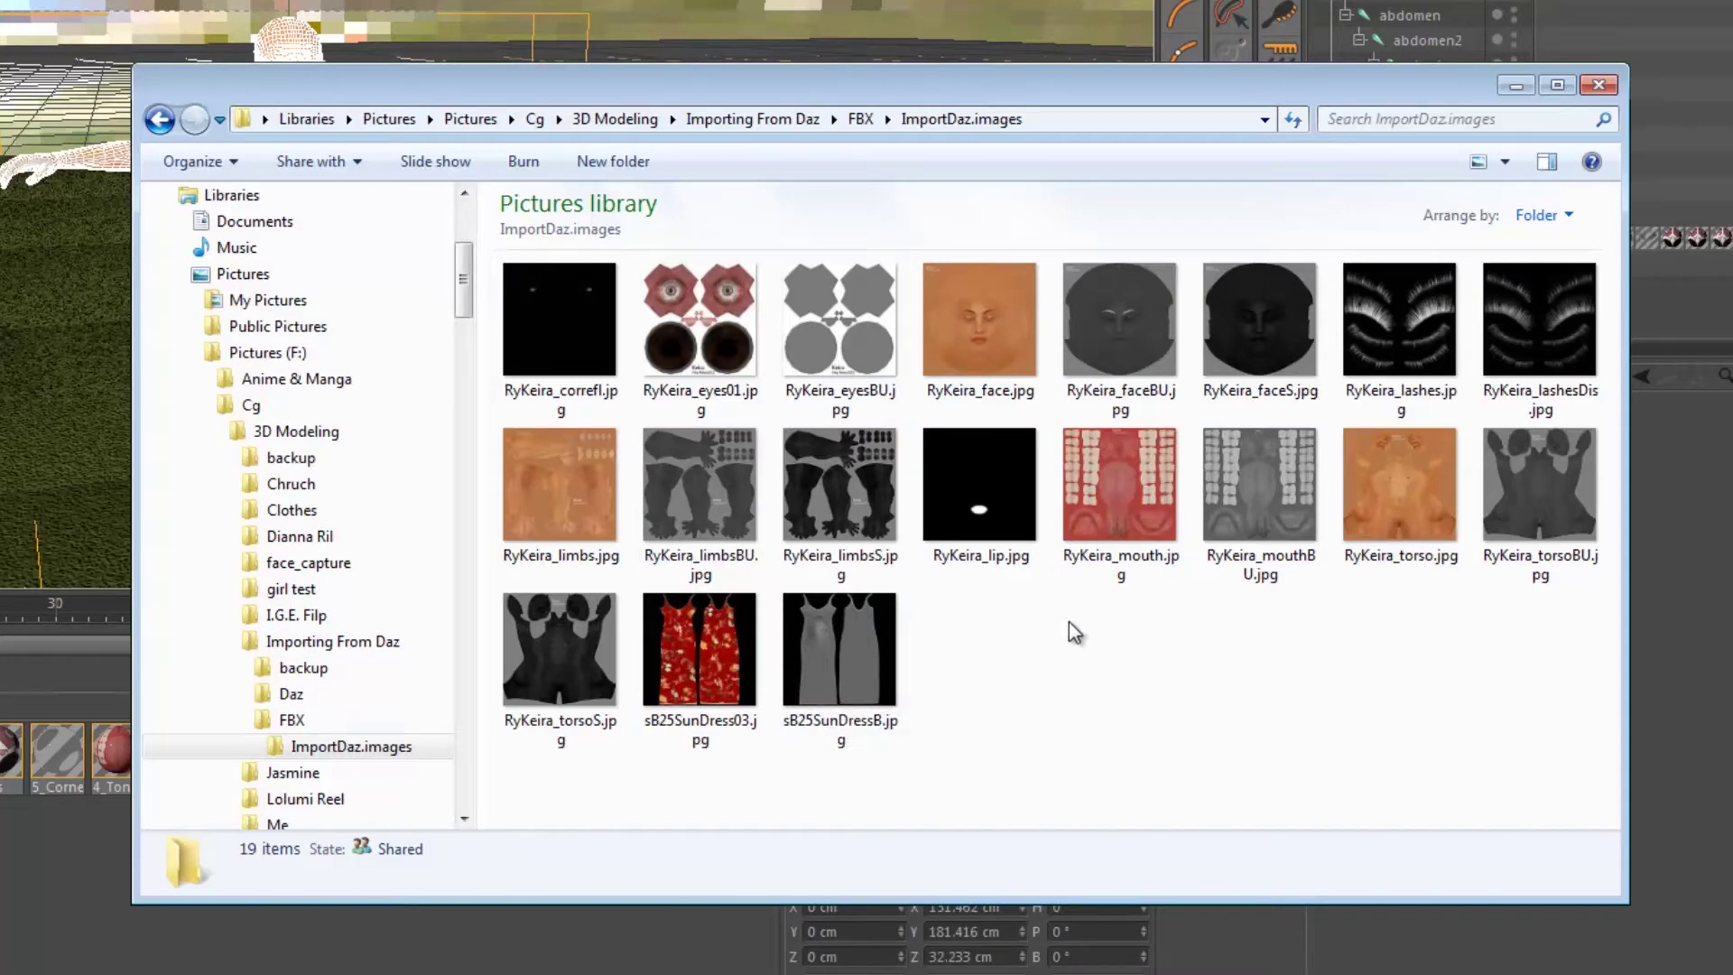
click(879, 669)
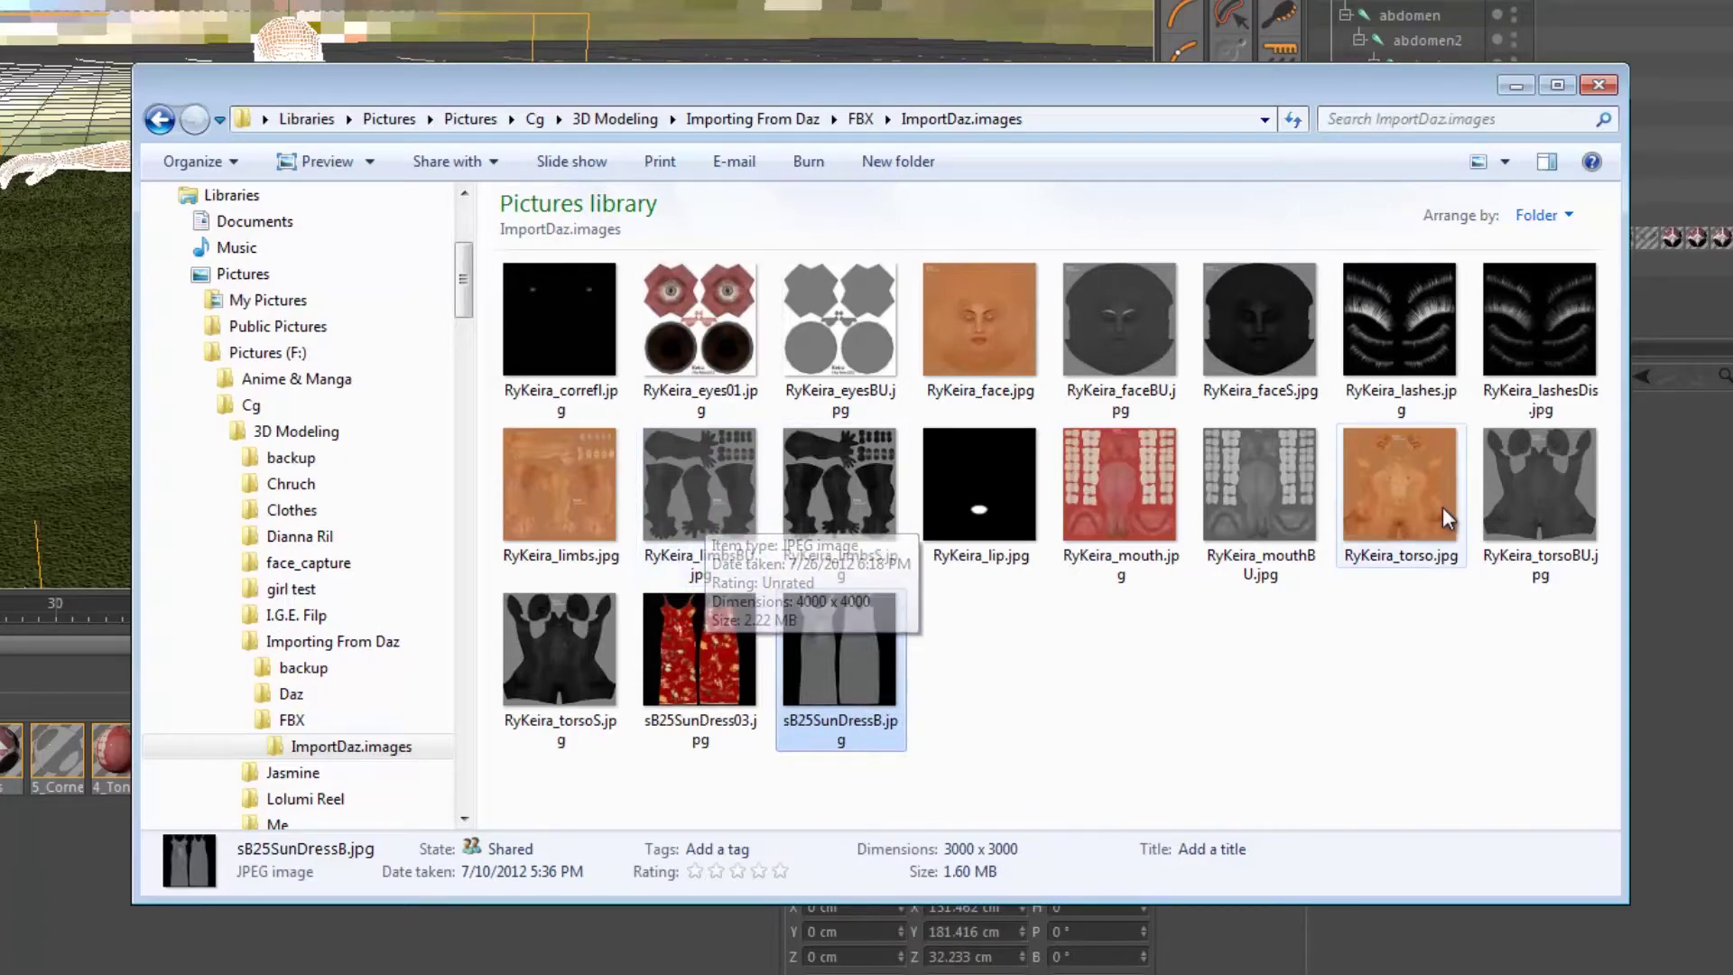
click(1516, 502)
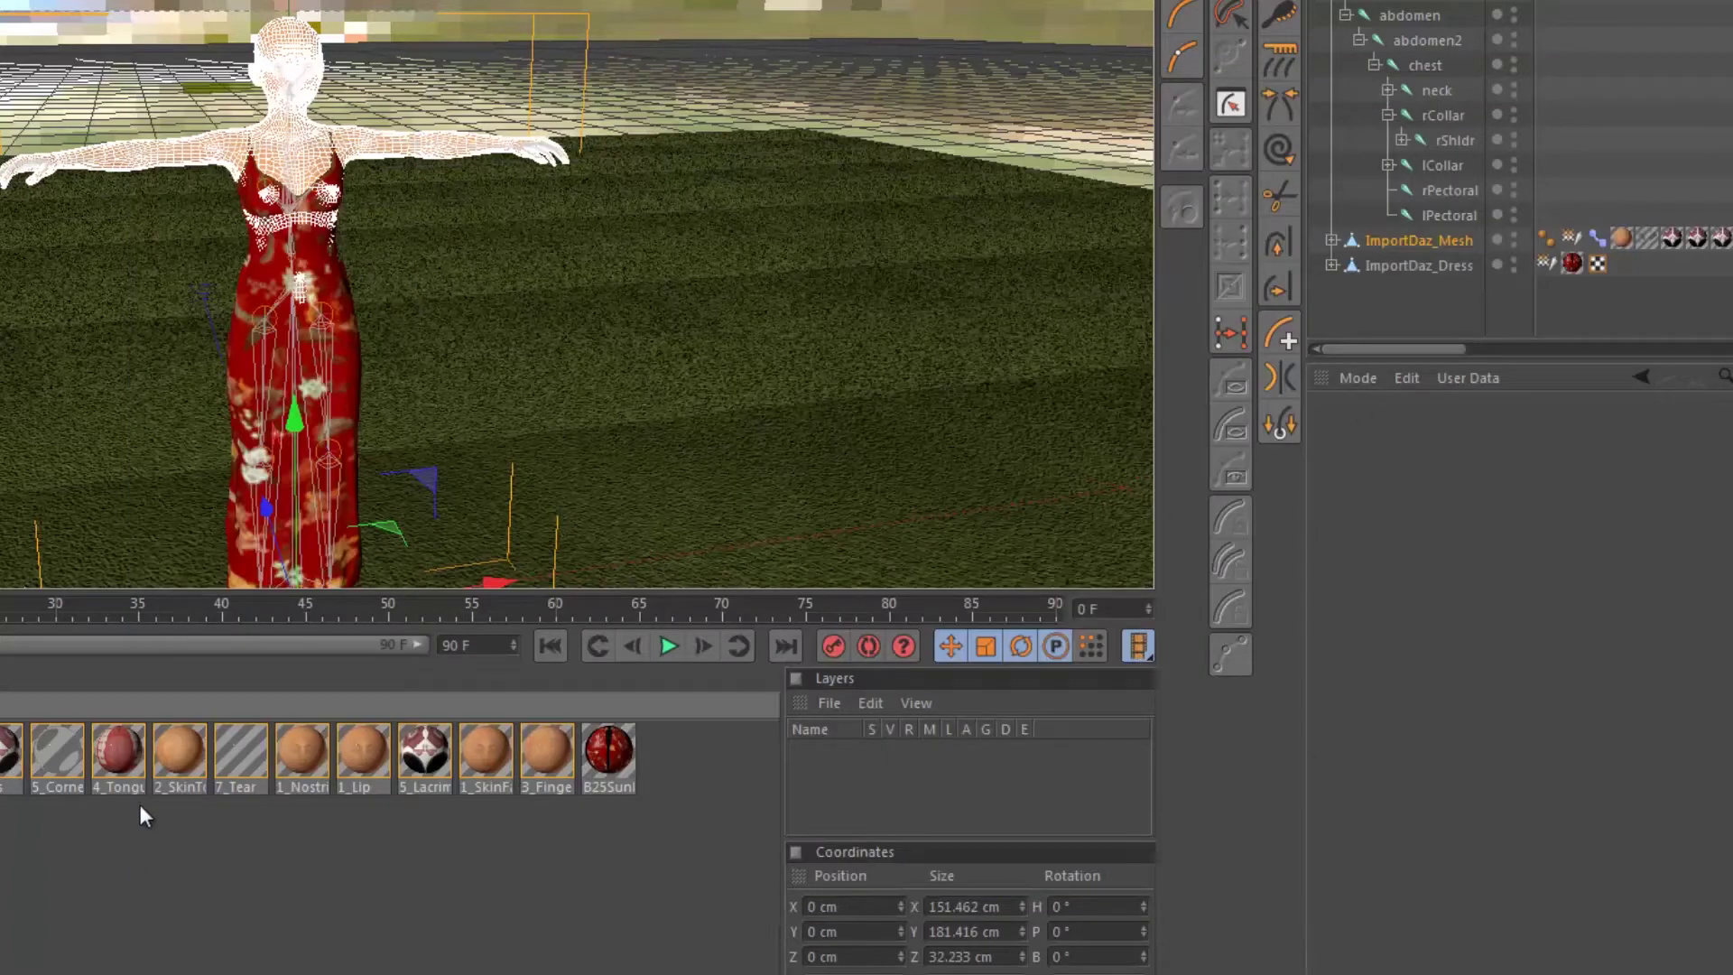
Select the 2_SkinTorso material and enable its Bump channel
click(177, 758)
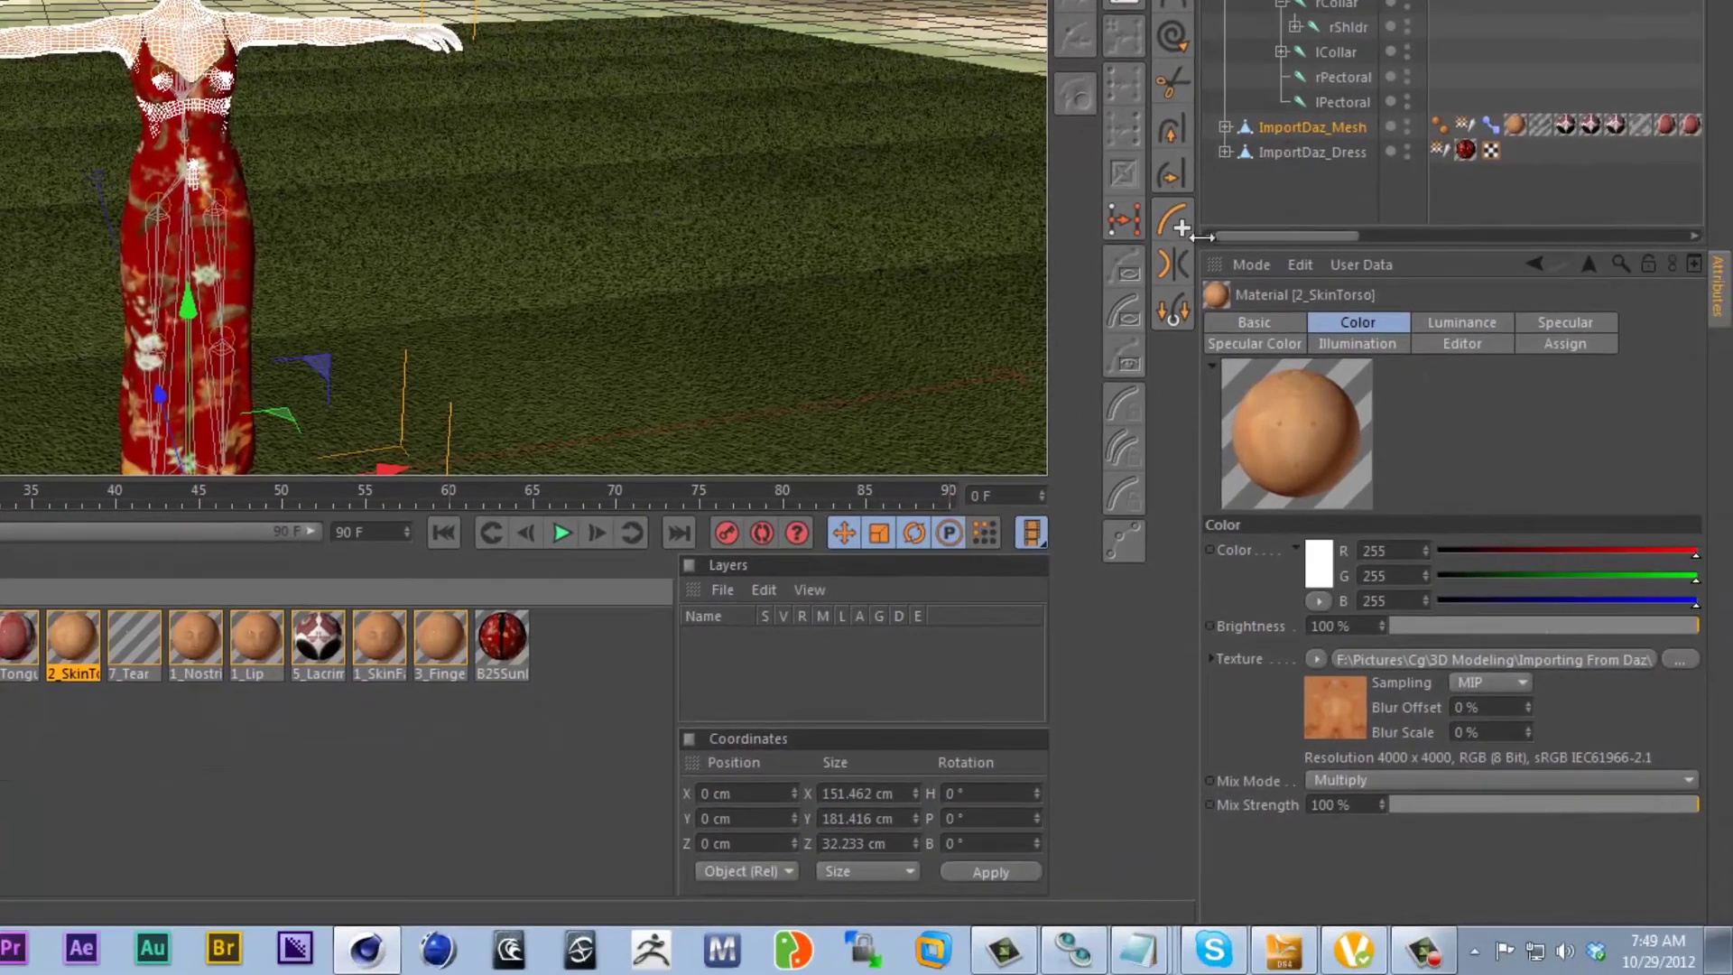
click(1300, 323)
click(1444, 667)
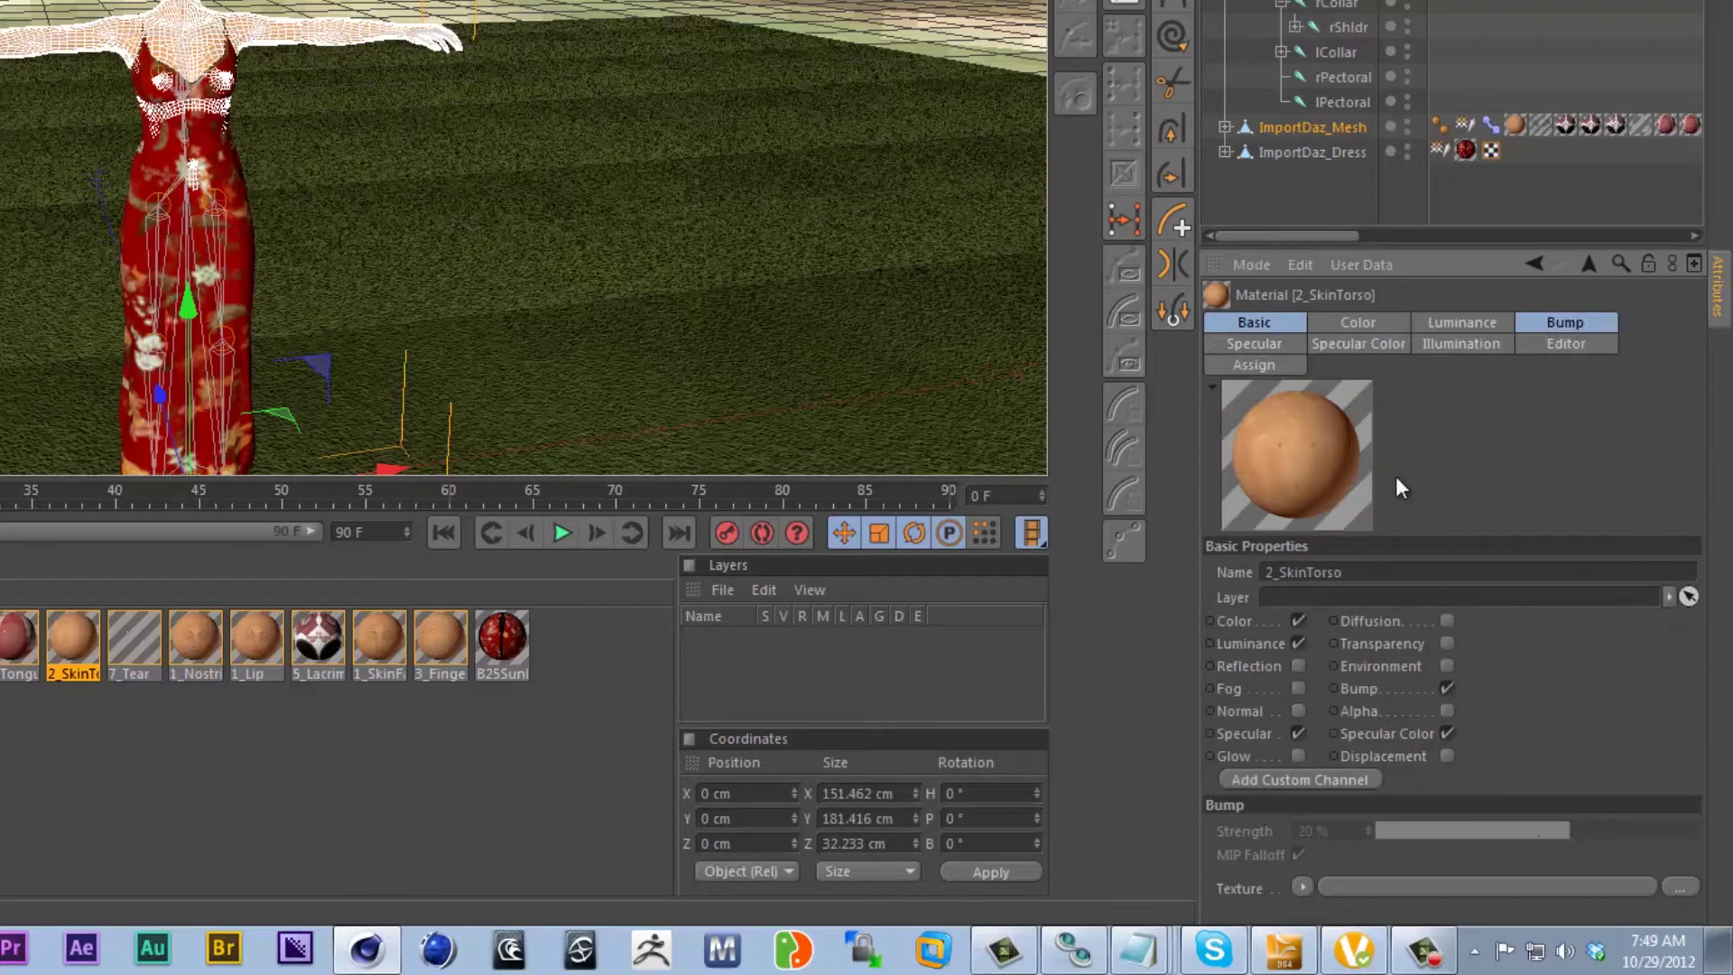
click(1565, 323)
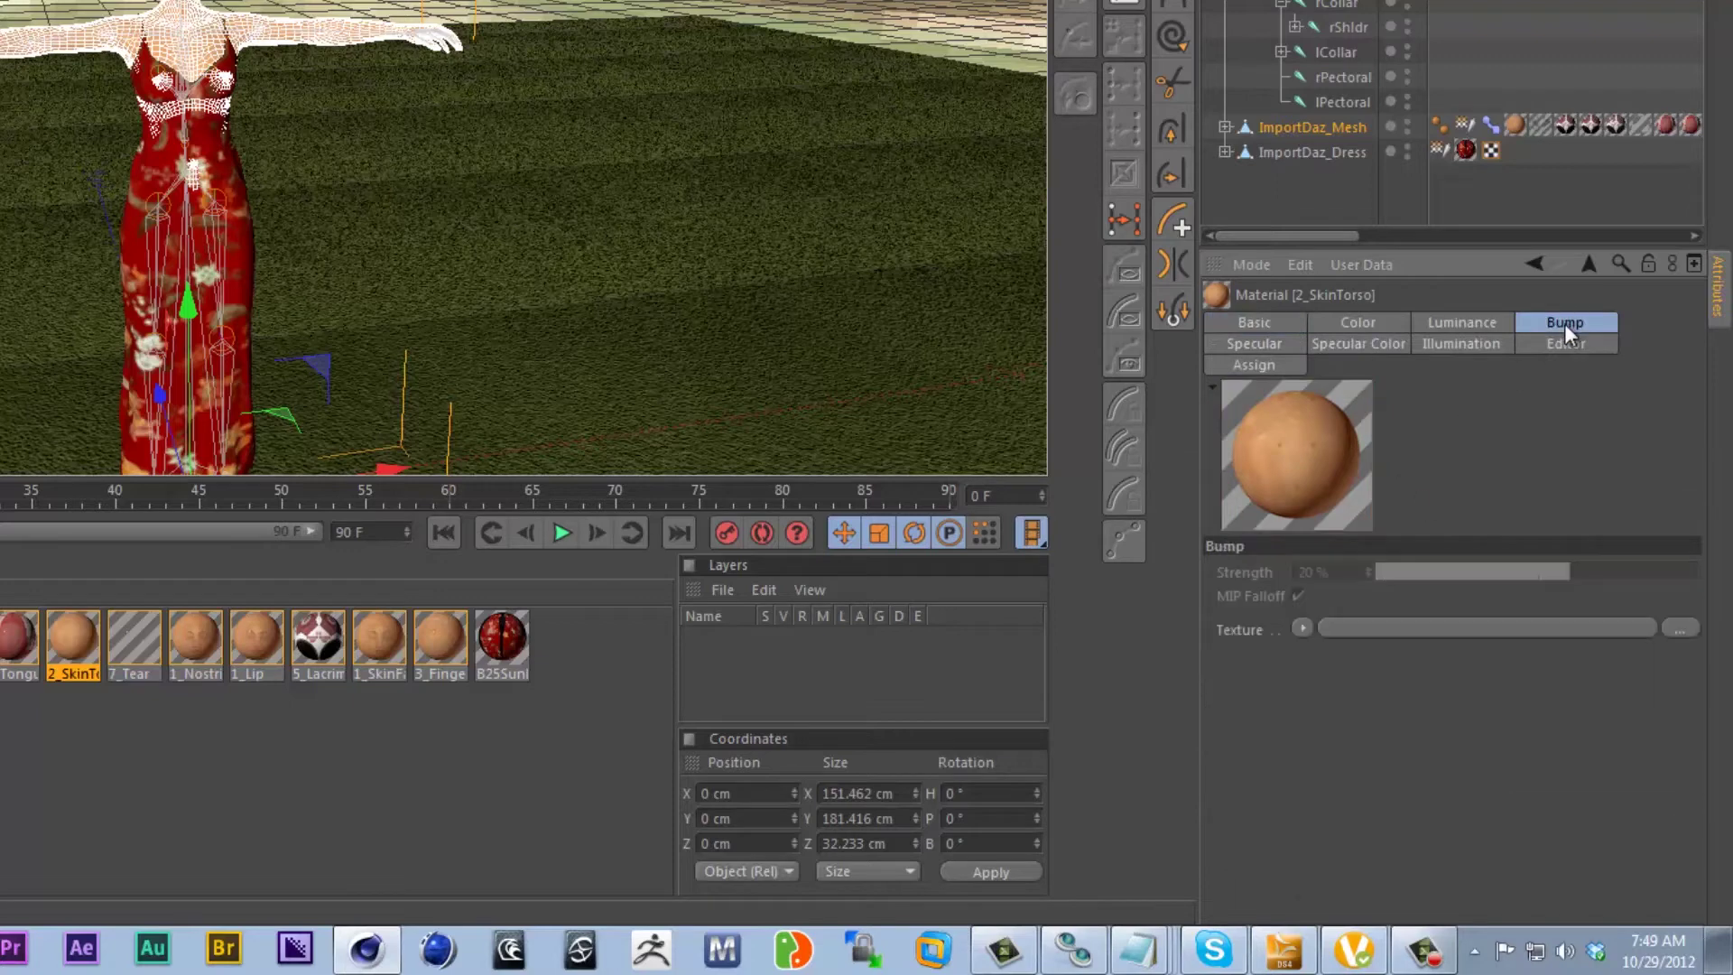
Load RyKeira_torsoBU.jpg as the bump texture without copying it to the project
click(1340, 626)
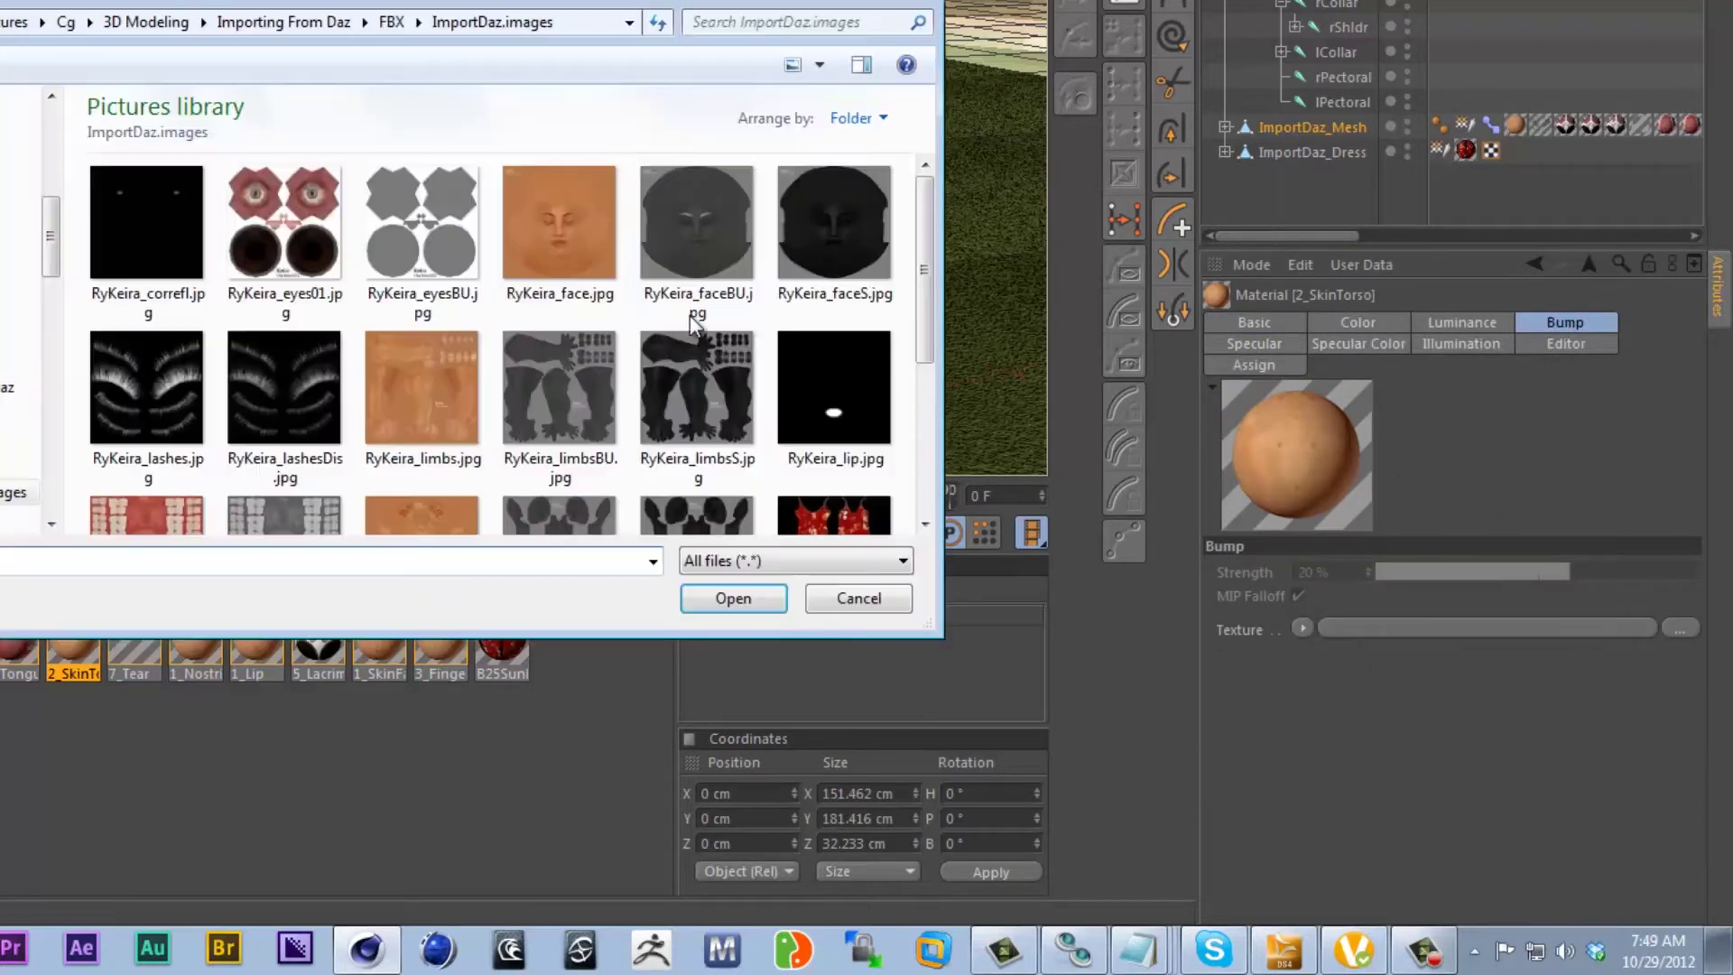
click(550, 364)
scroll(550, 365, down, 3)
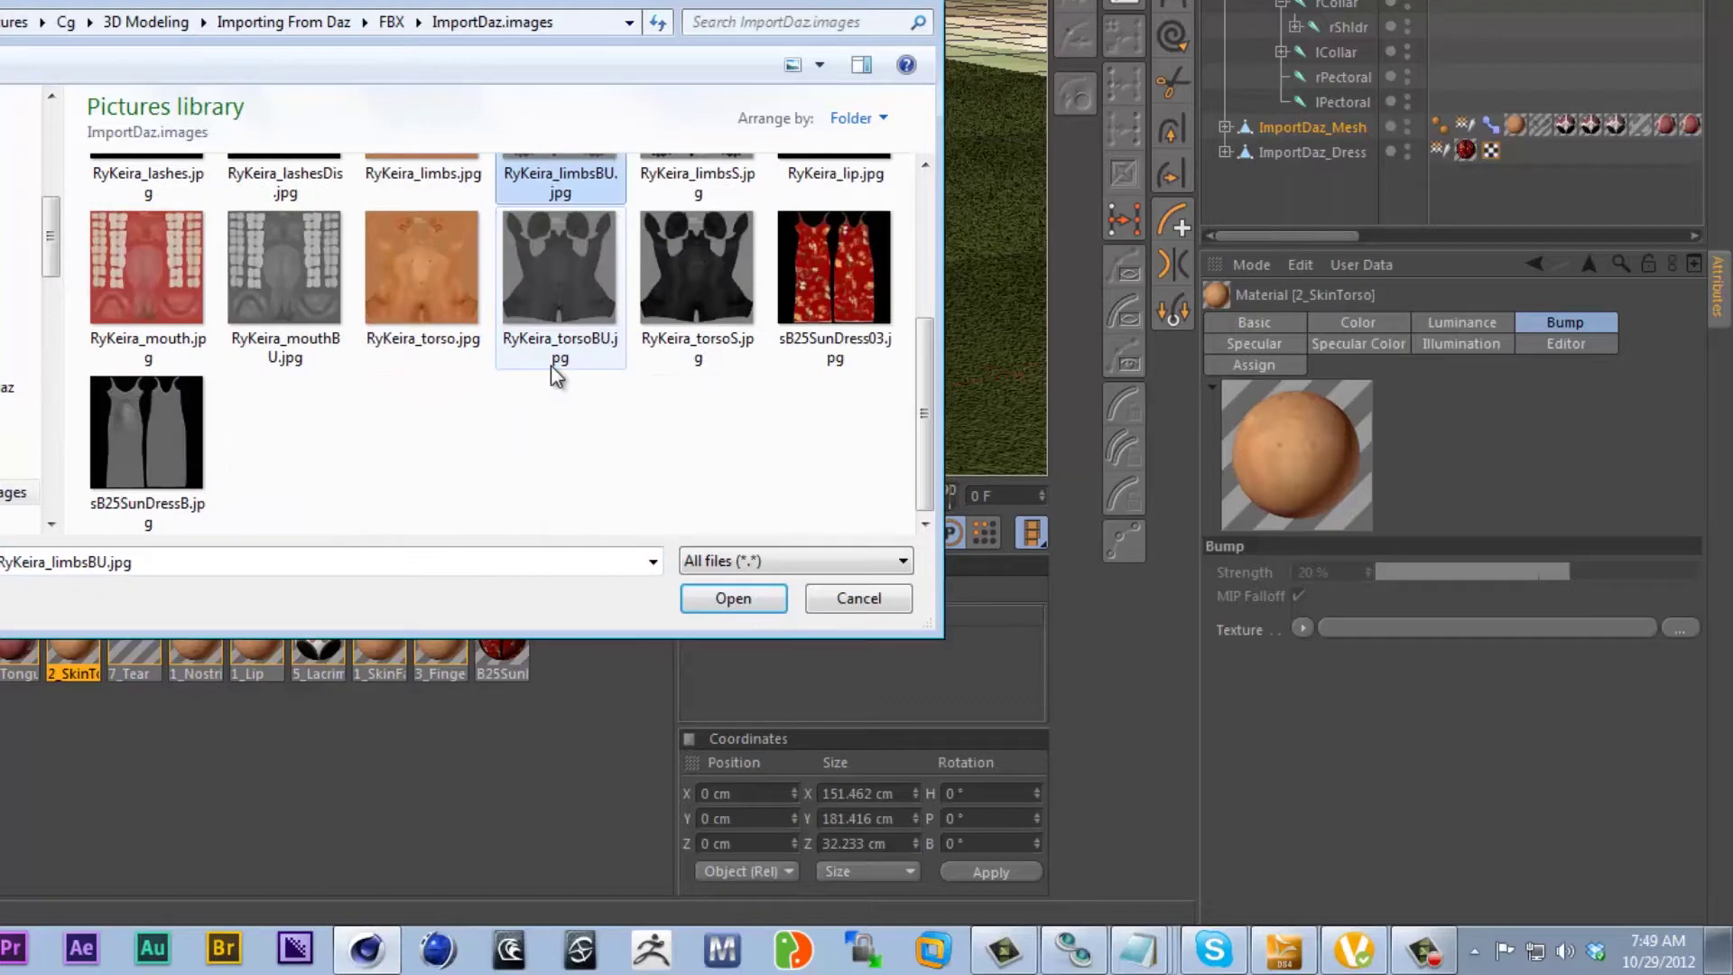
click(401, 251)
click(549, 260)
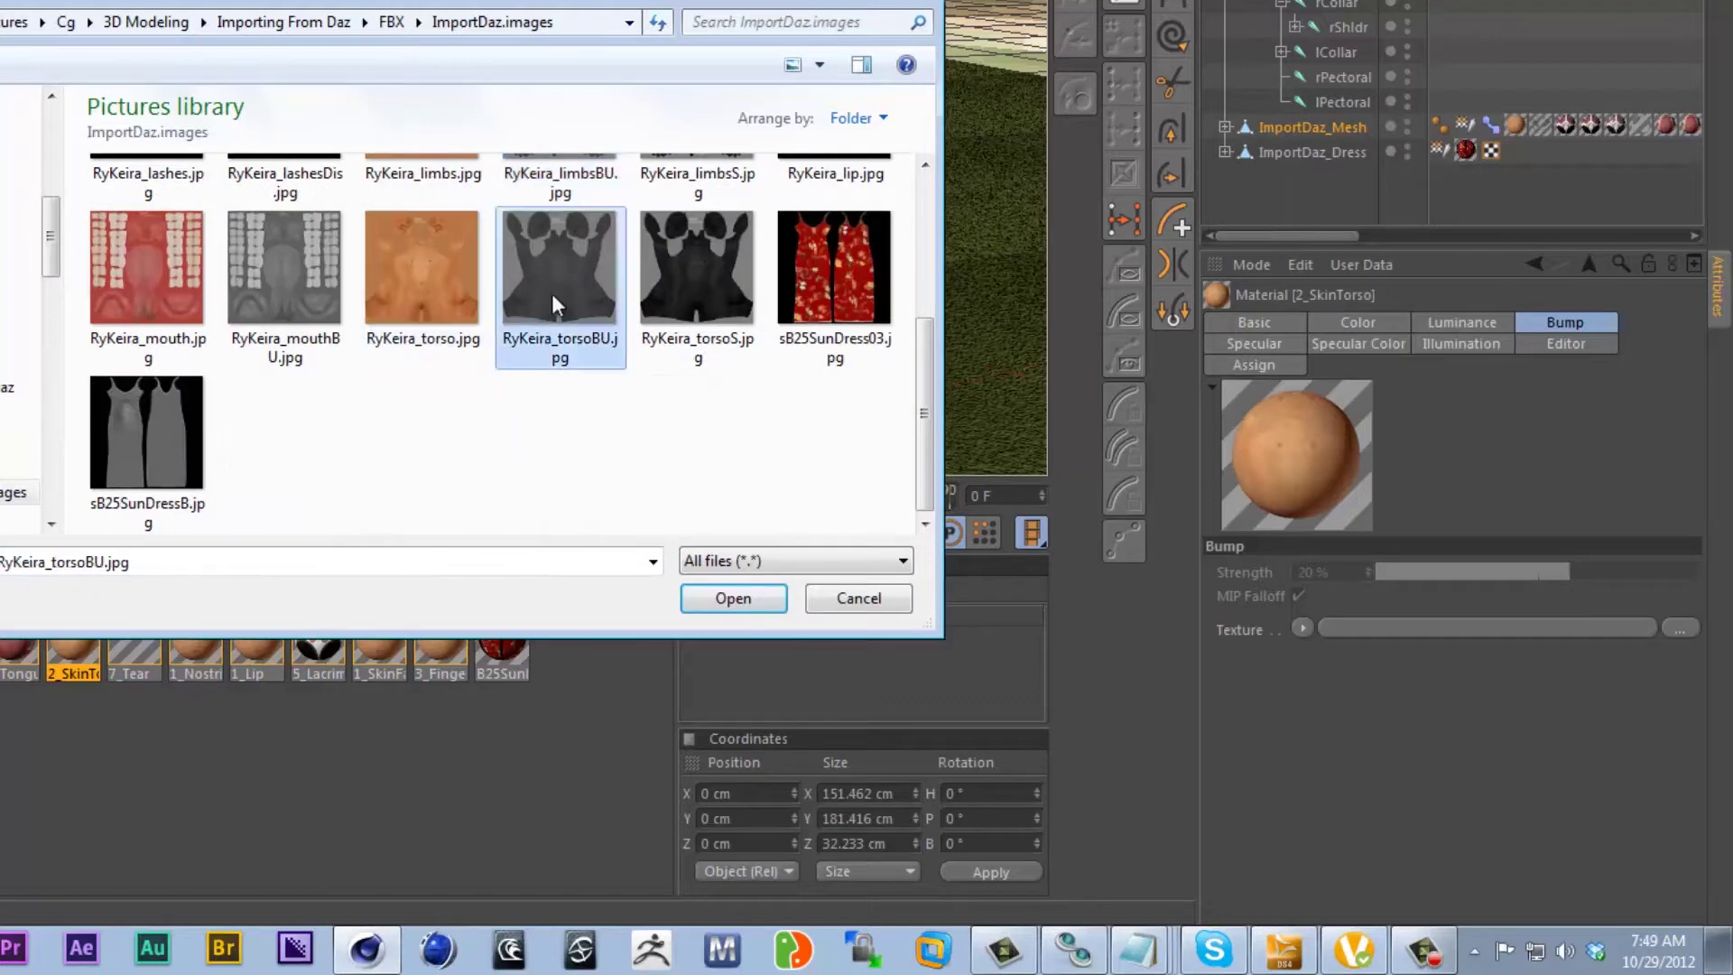
click(713, 596)
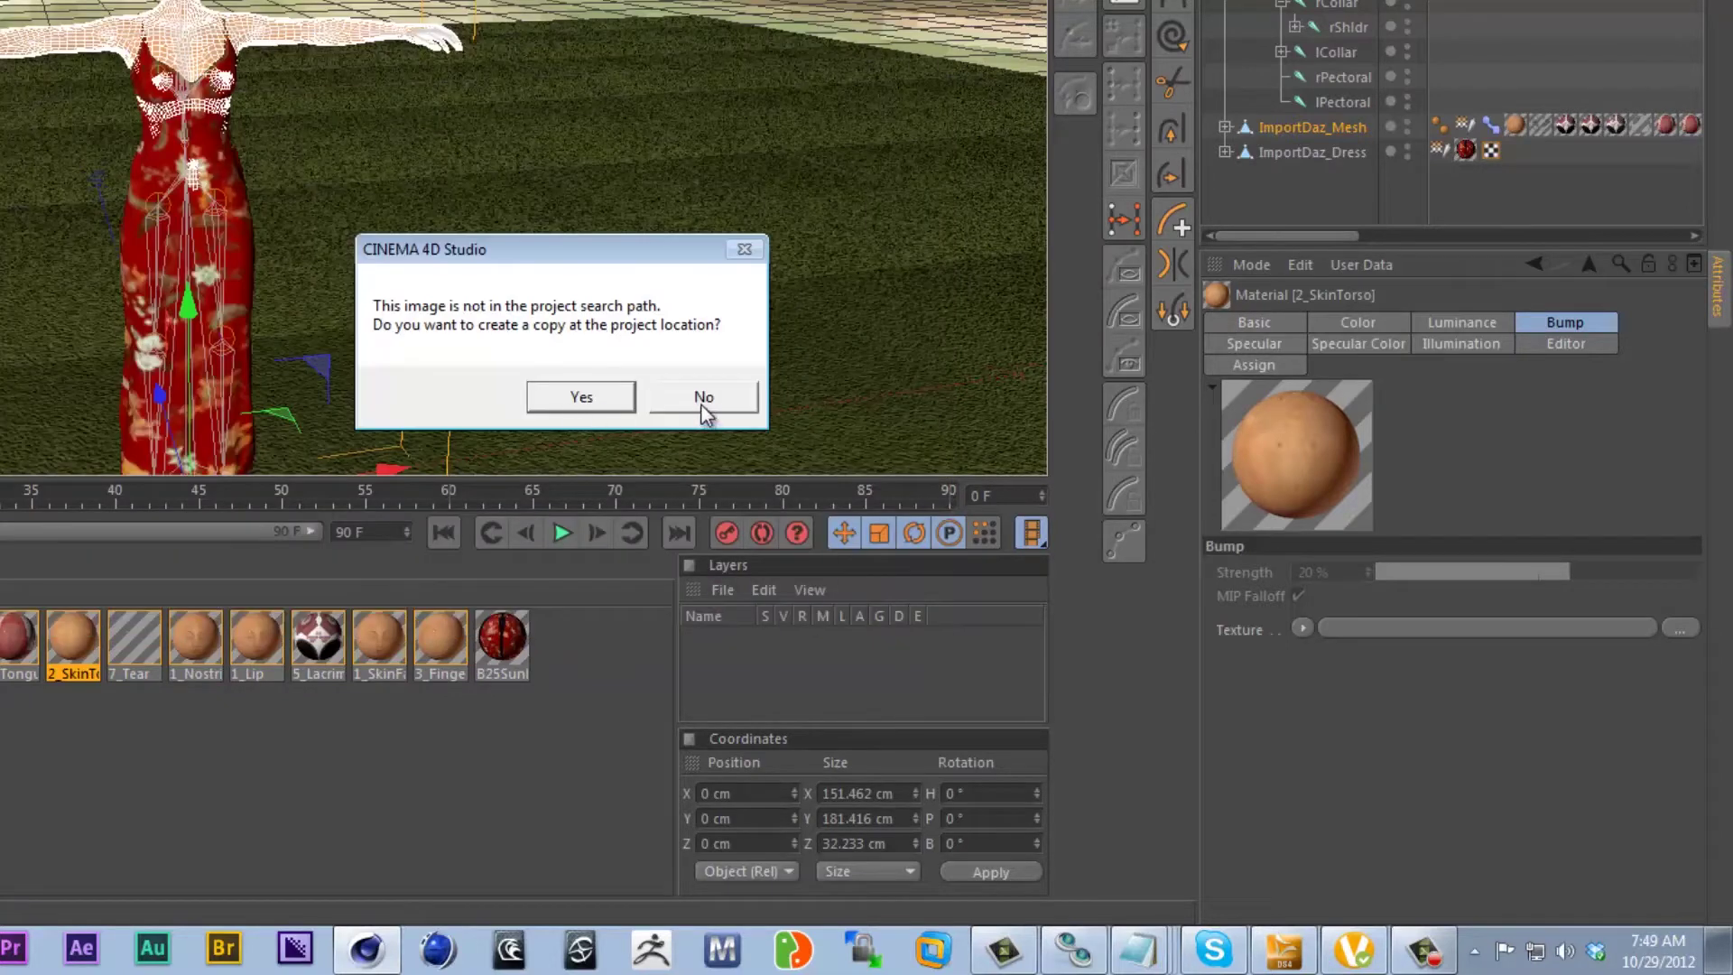
click(700, 403)
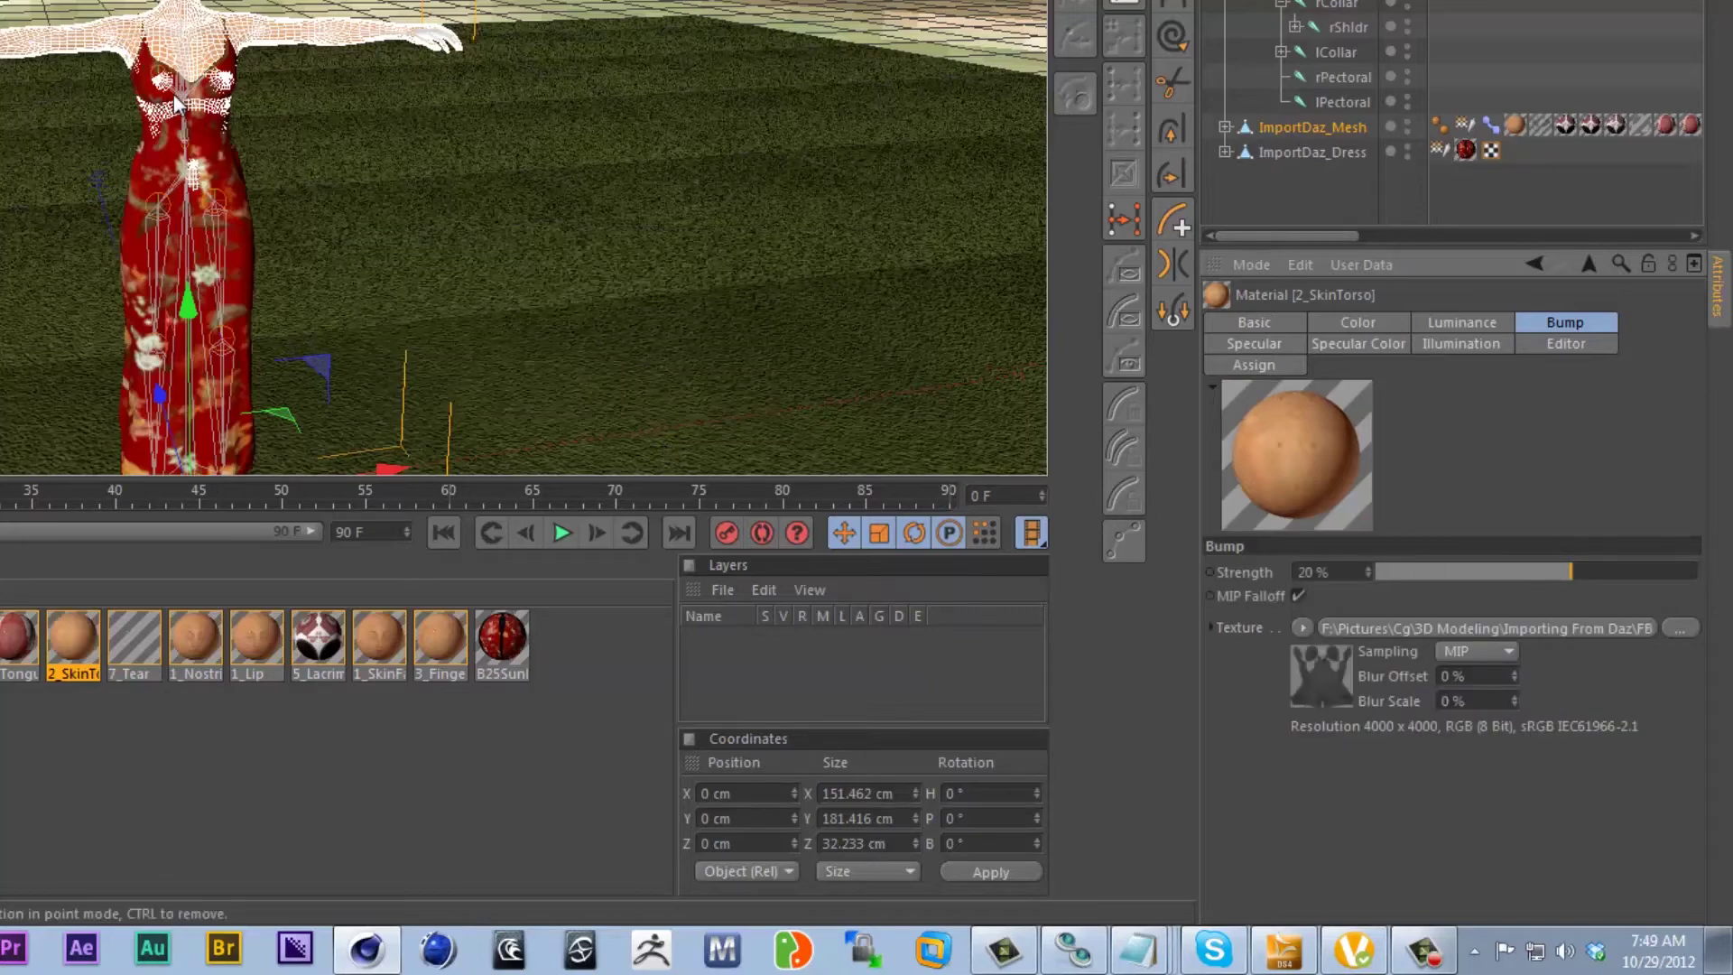
scroll(189, 106, up, 5)
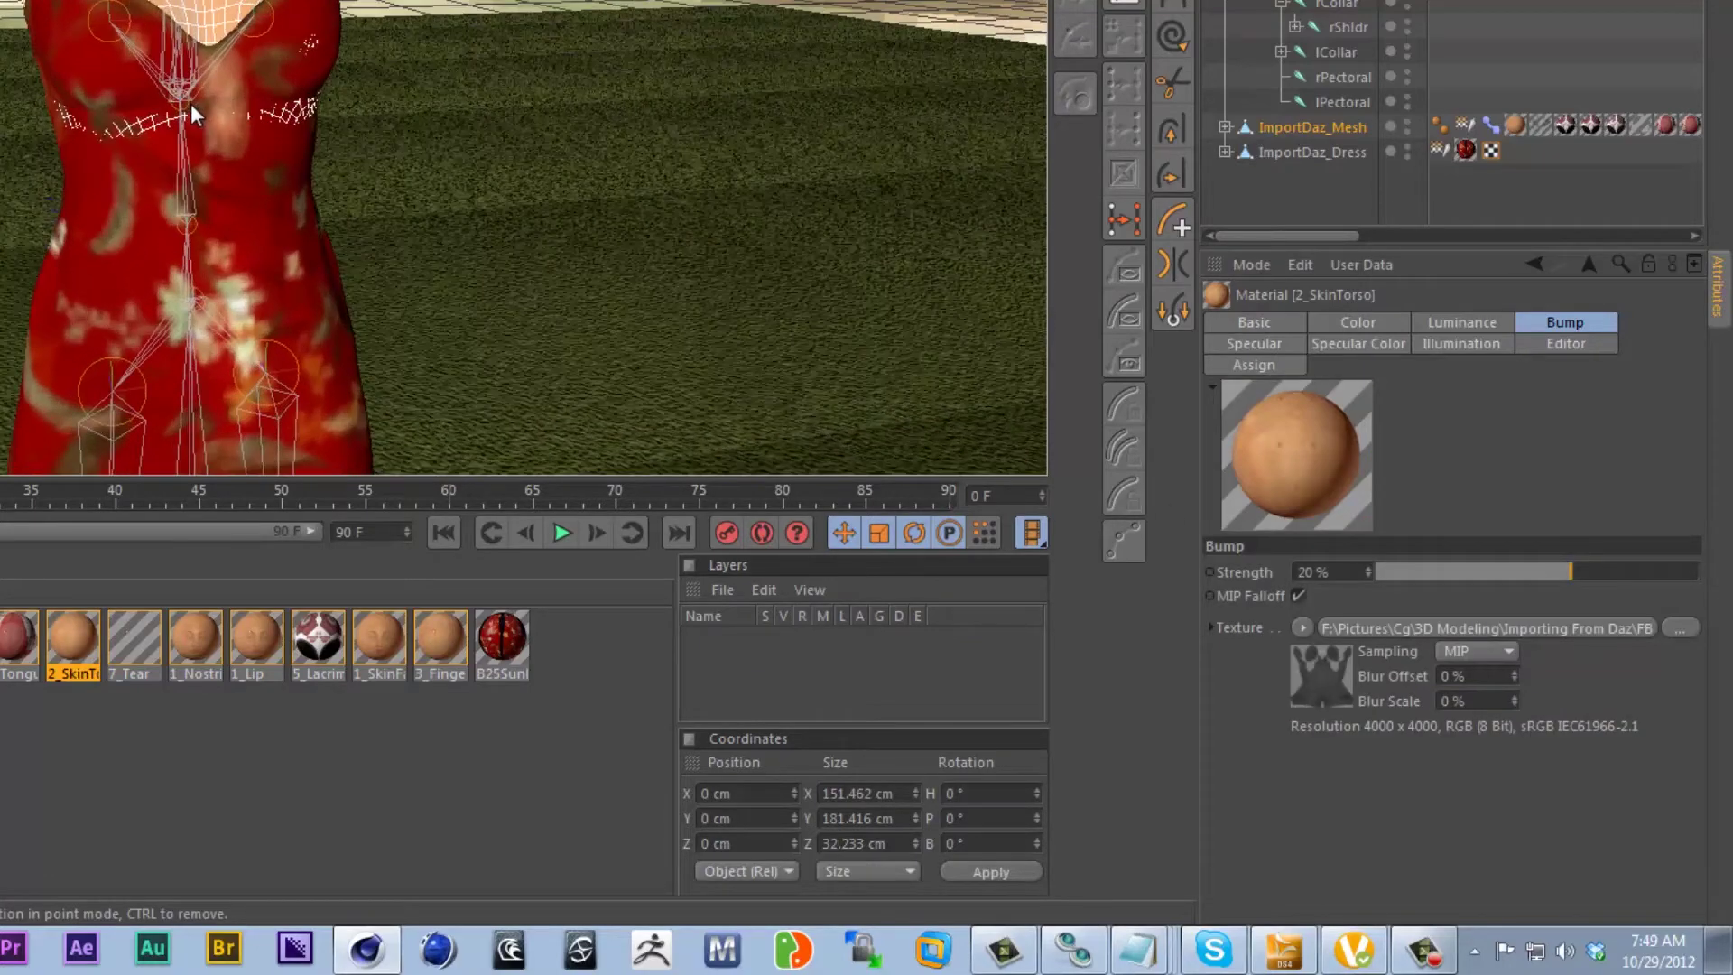
mouse_move(191, 103)
alt+mouse_down()
mouse_move(314, 226)
mouse_move(265, 226)
mouse_move(320, 429)
mouse_move(216, 362)
mouse_move(126, 103)
mouse_move(181, 126)
alt+mouse_up()
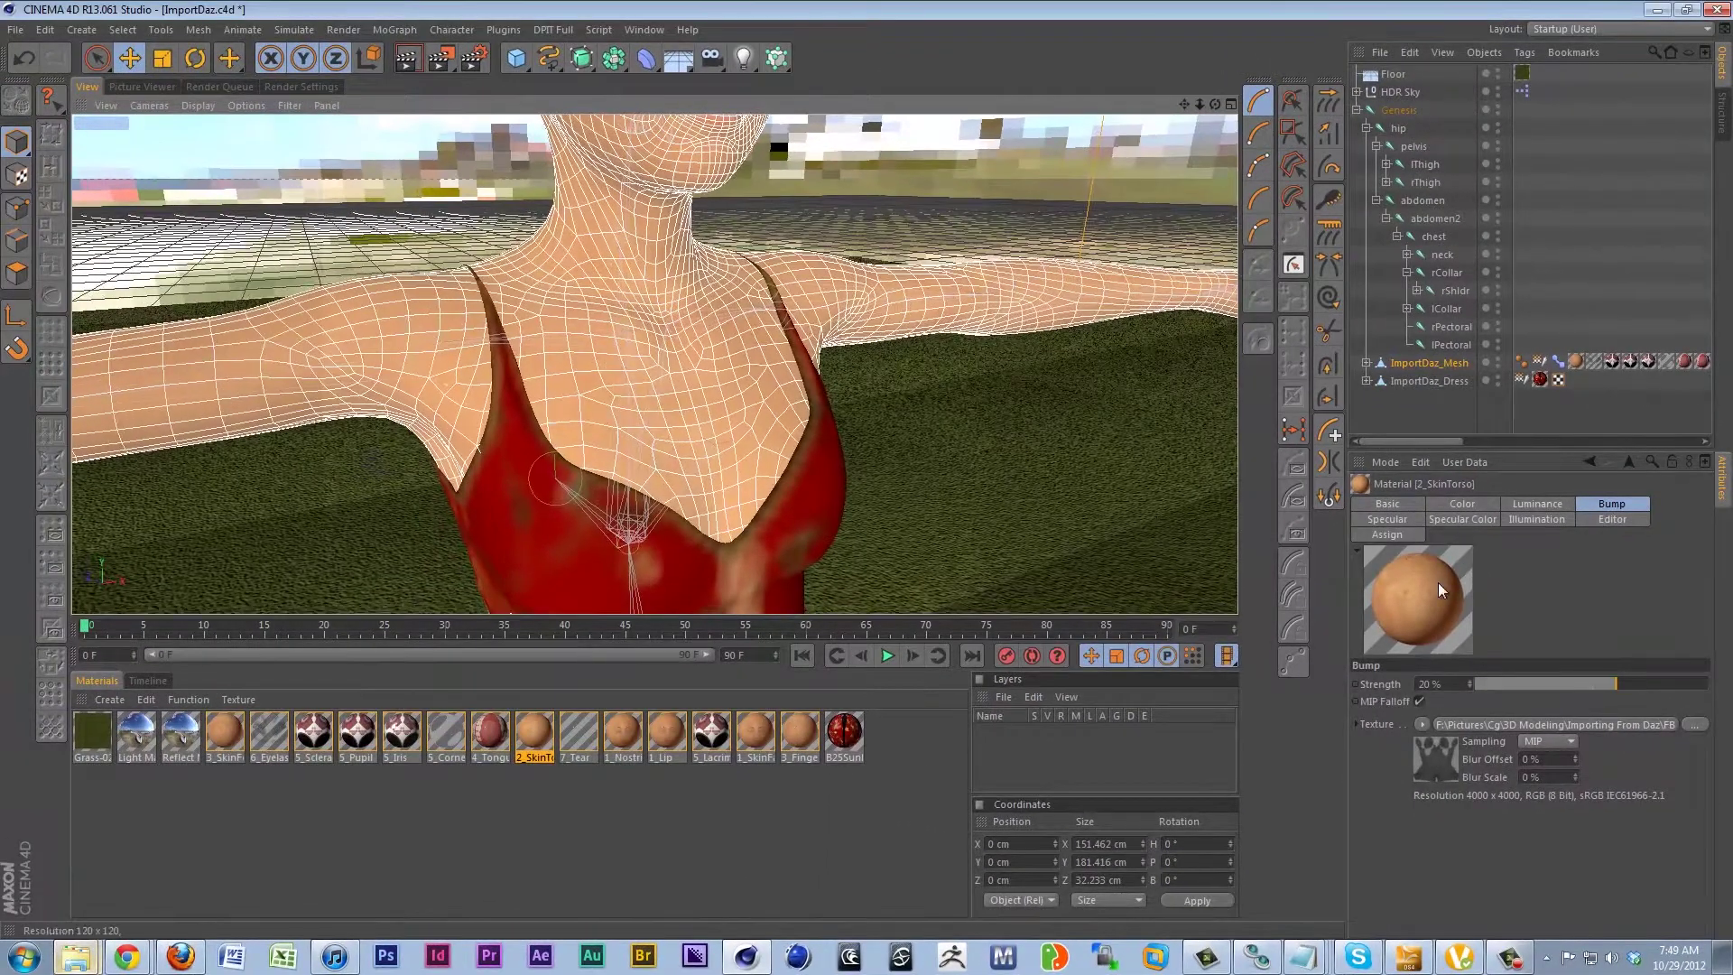
click(408, 61)
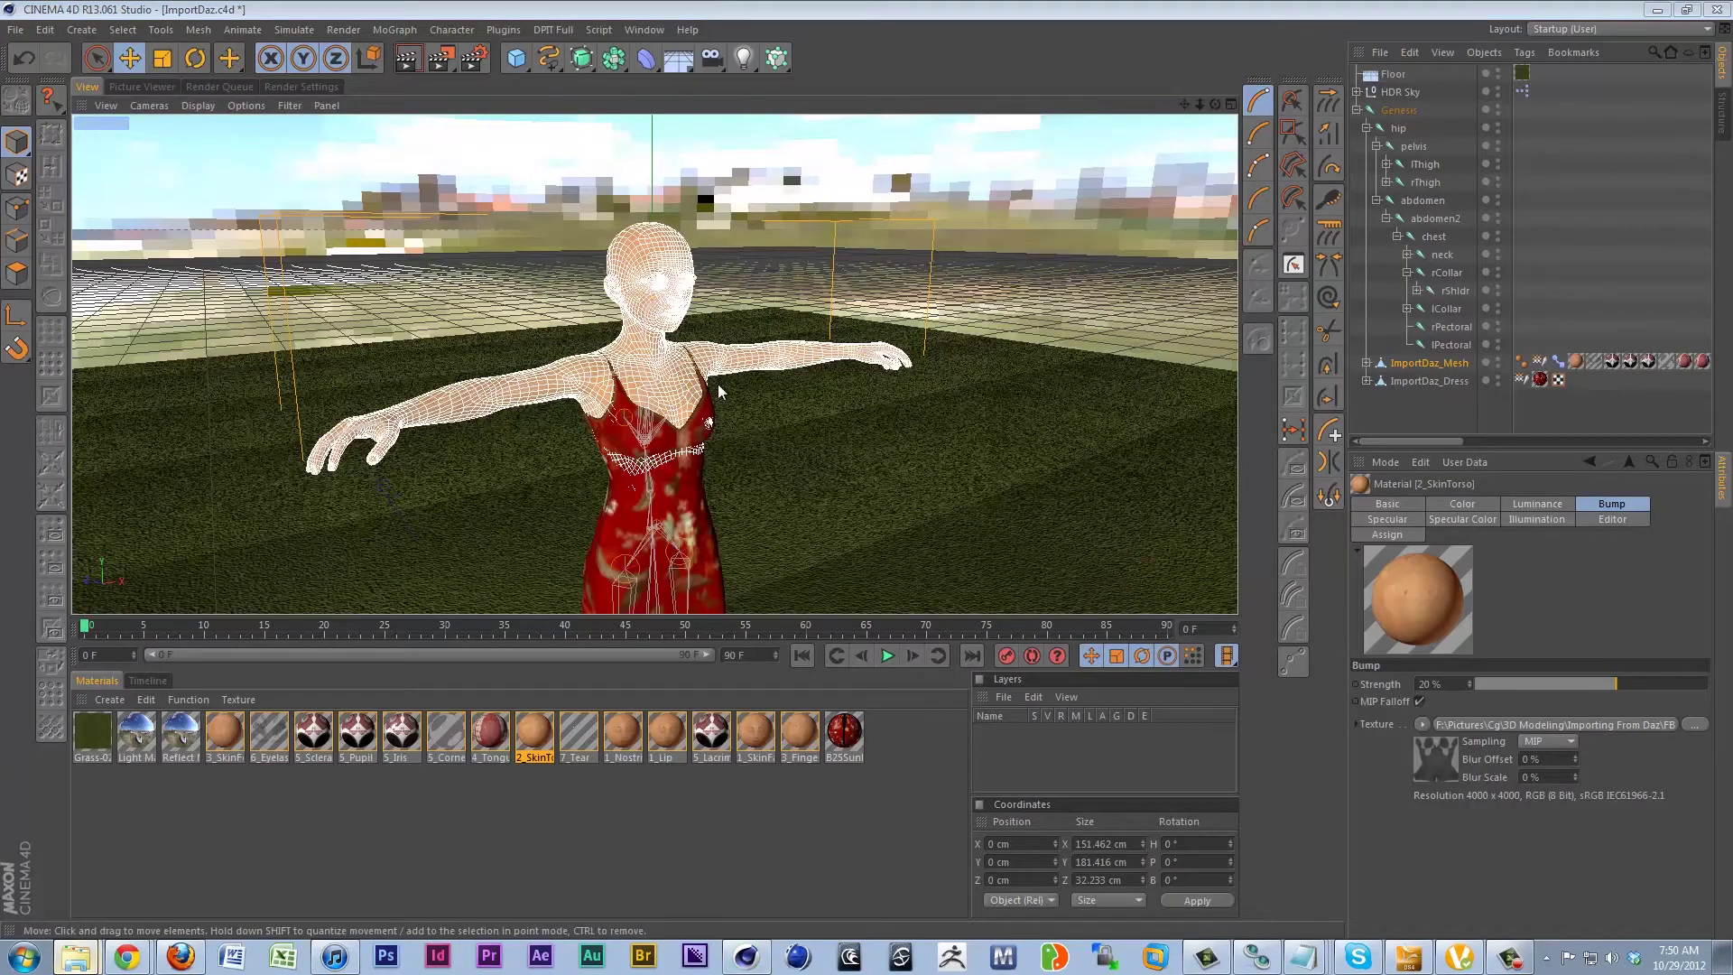
alt+drag(785, 430, 668, 320)
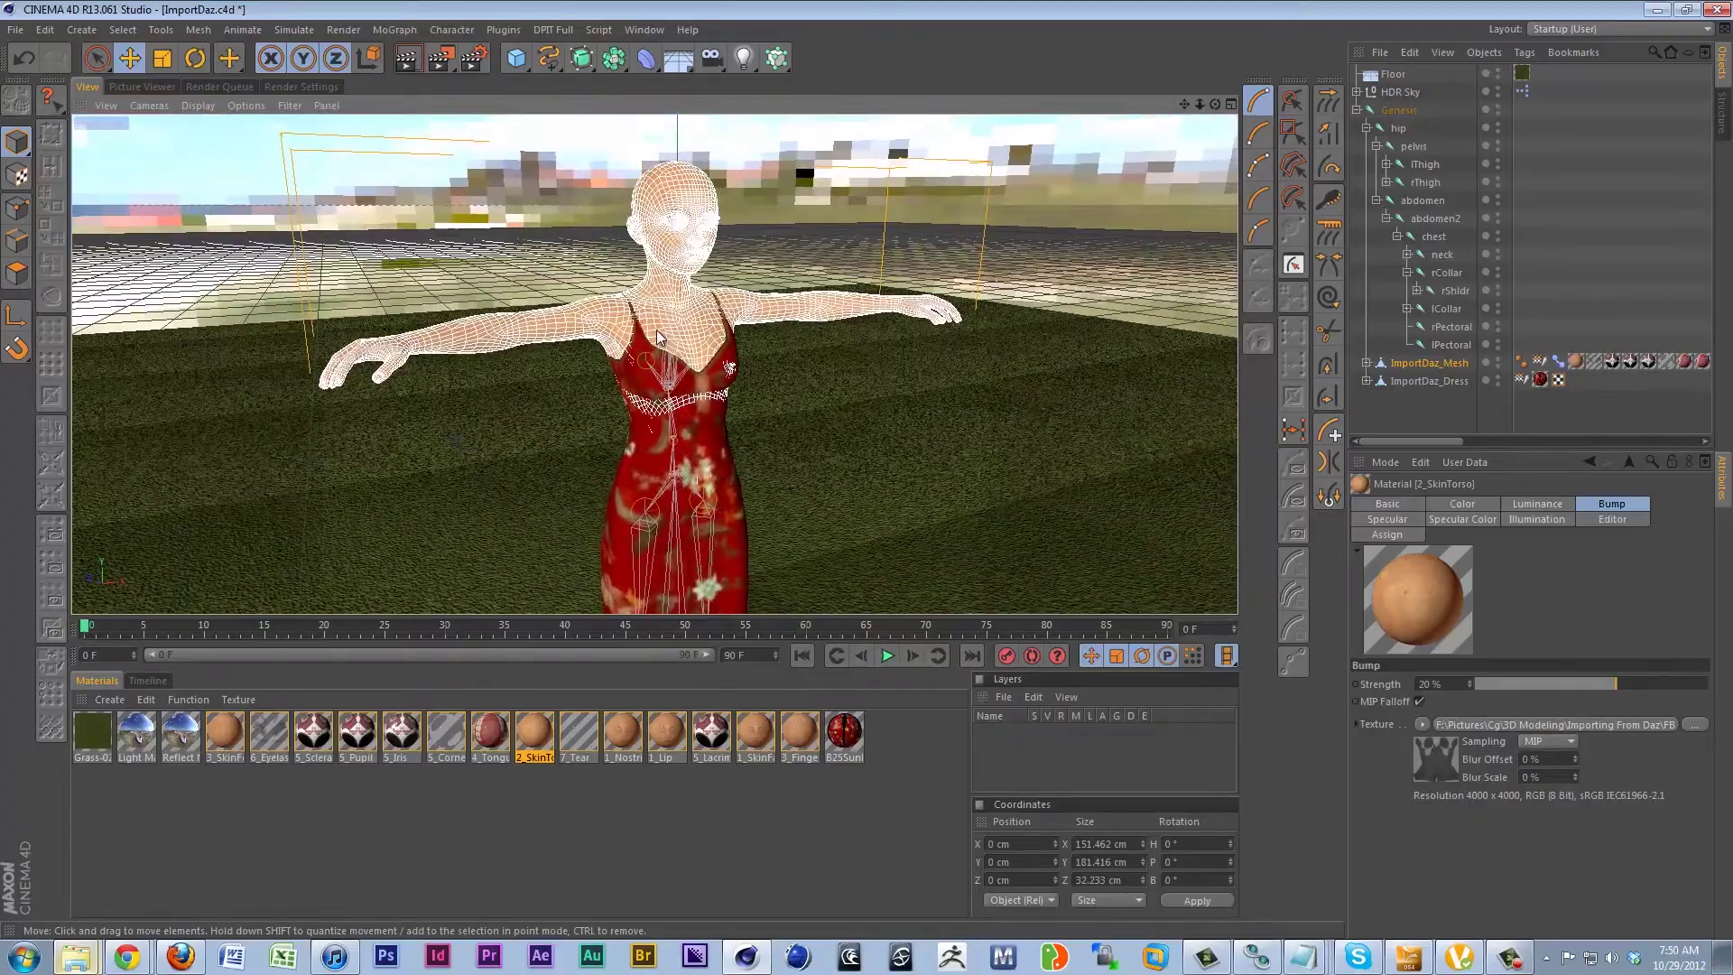
scroll(676, 323, up, 3)
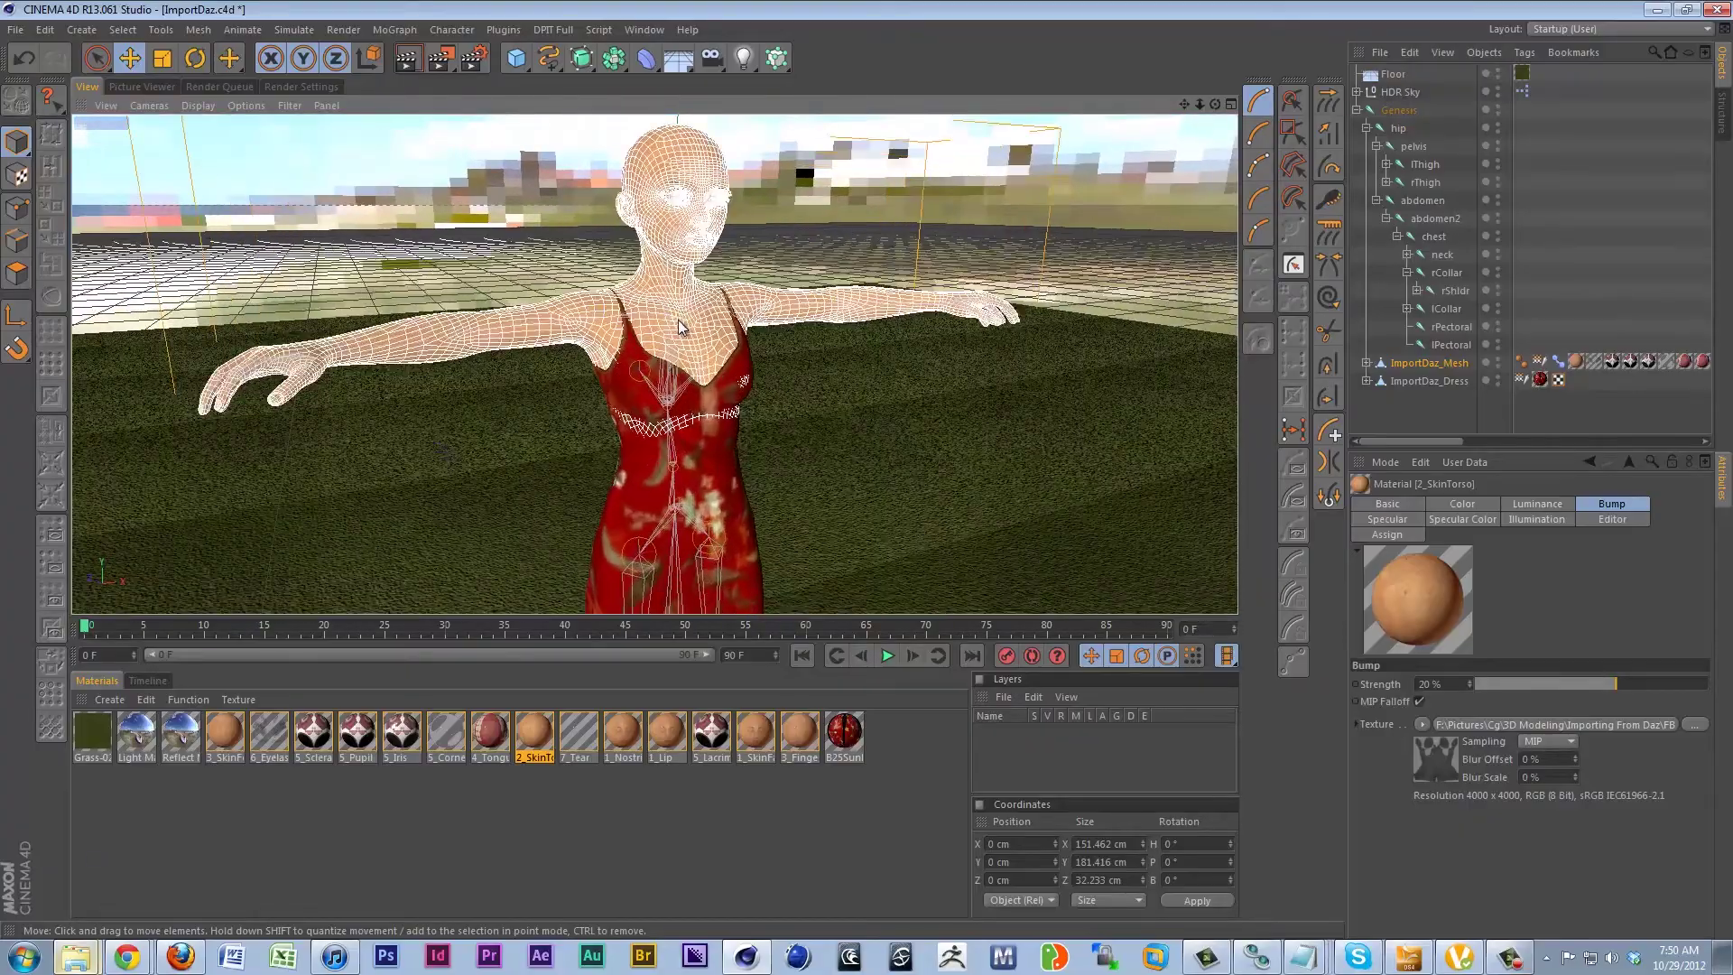
alt+drag(680, 327, 372, 391)
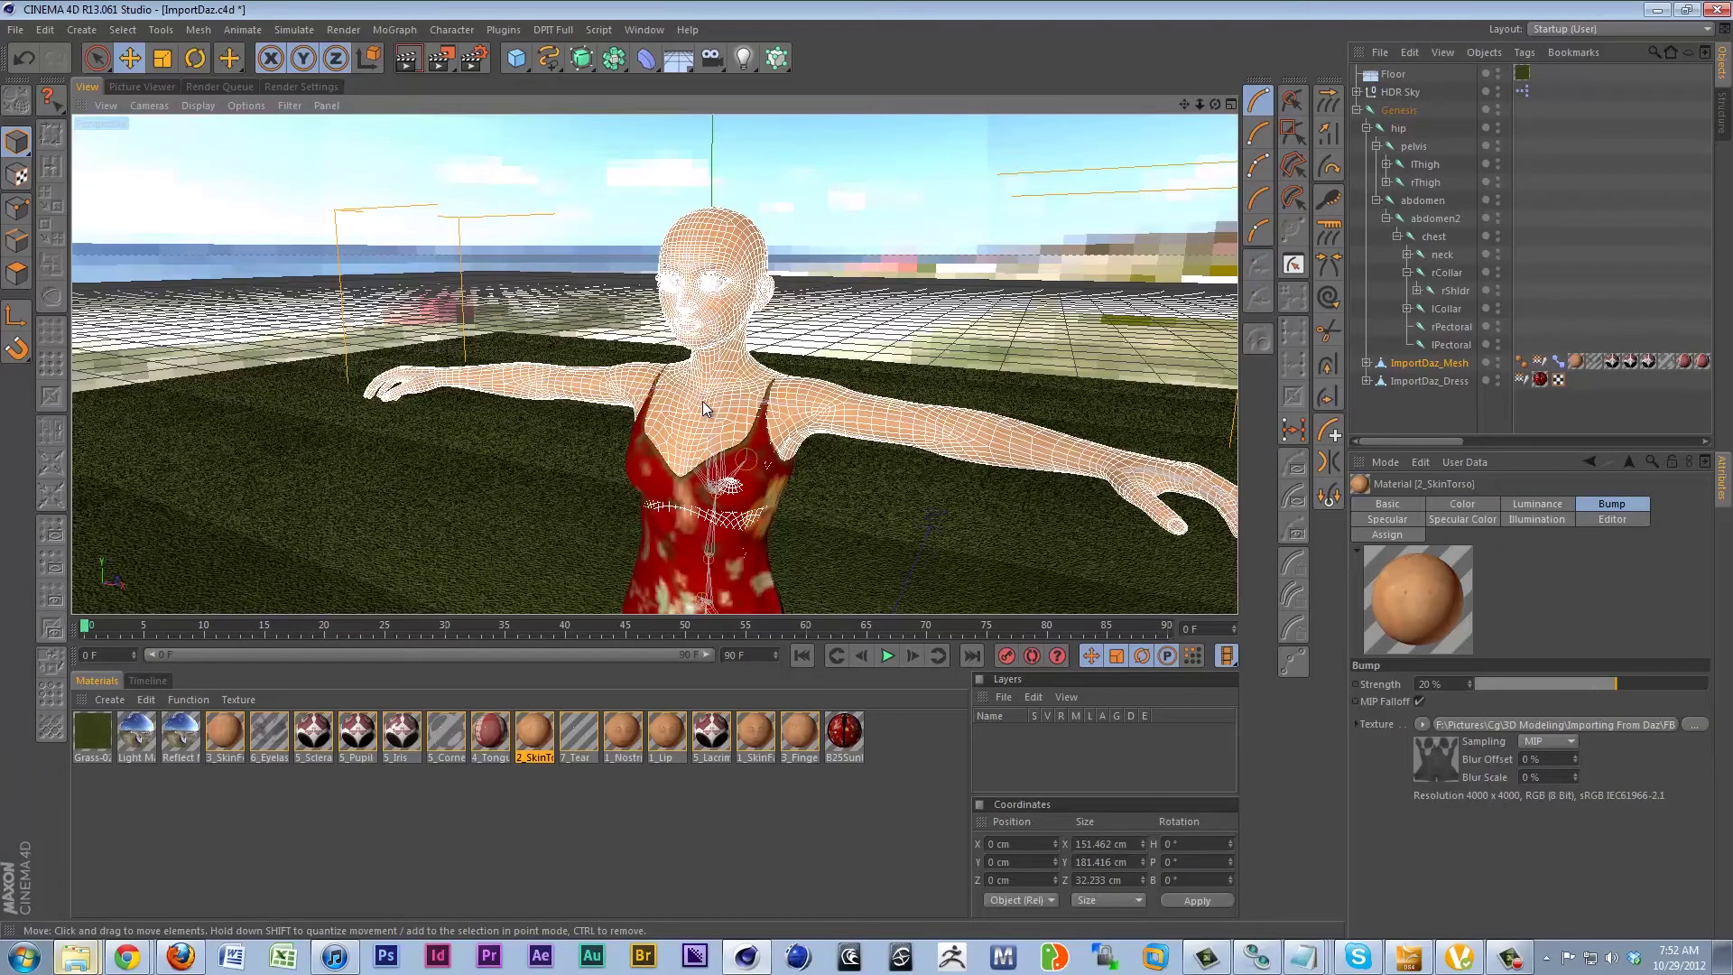
alt+drag(703, 404, 972, 401)
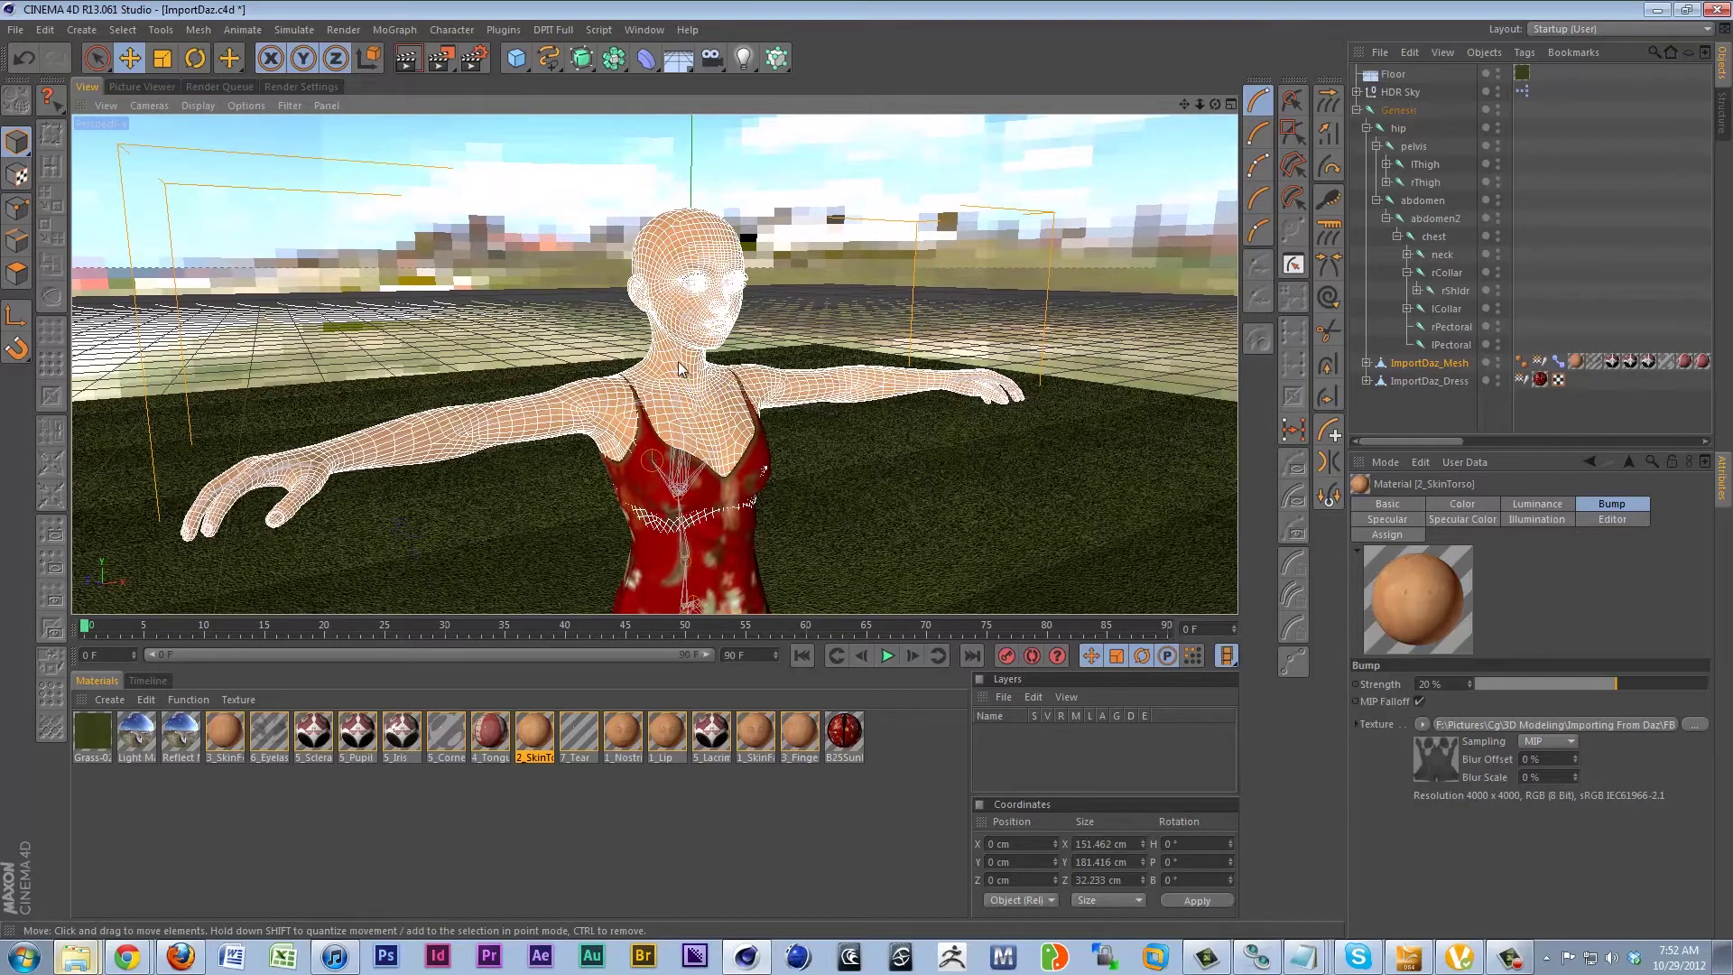